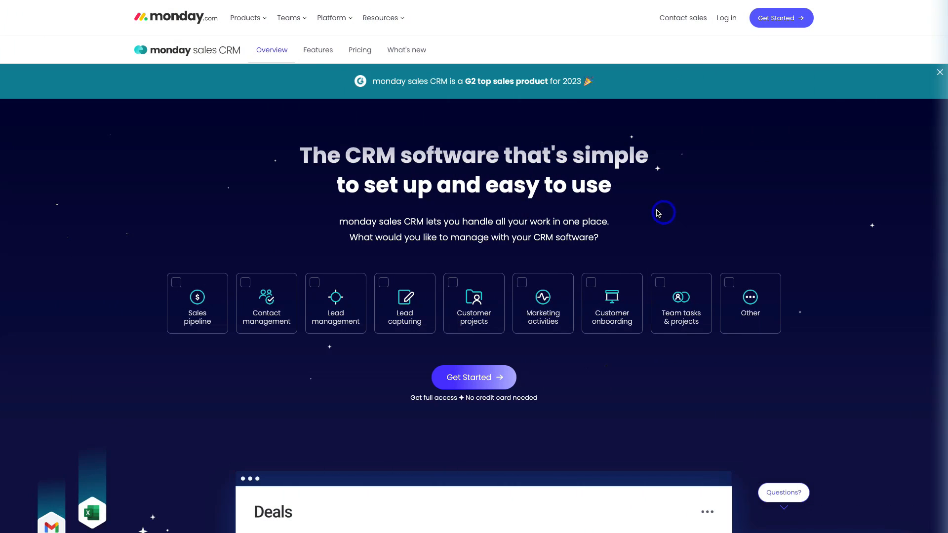
Step: Browse the pricing page plan cards, noting 3-seat annual totals of $30, $42 and $72
click(364, 56)
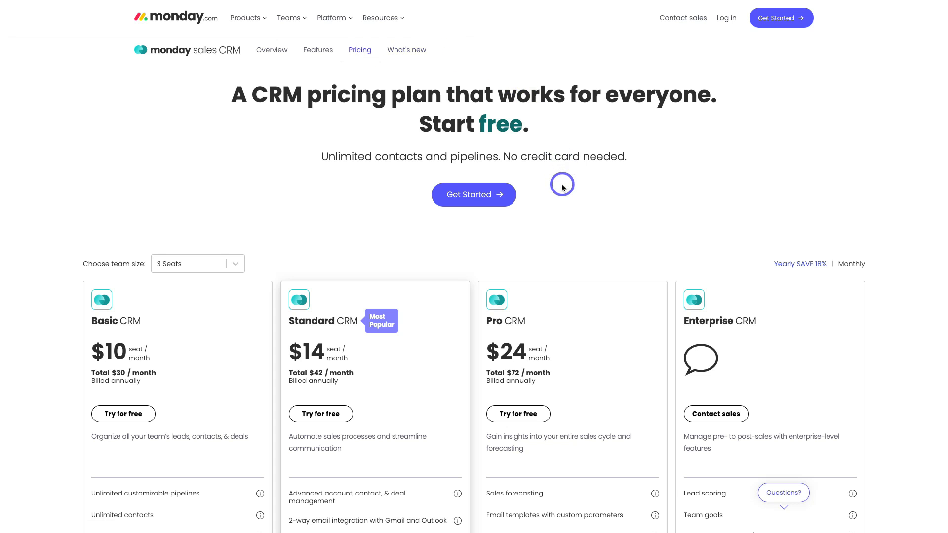
scroll(562, 185, down, 2)
scroll(562, 187, down, 2)
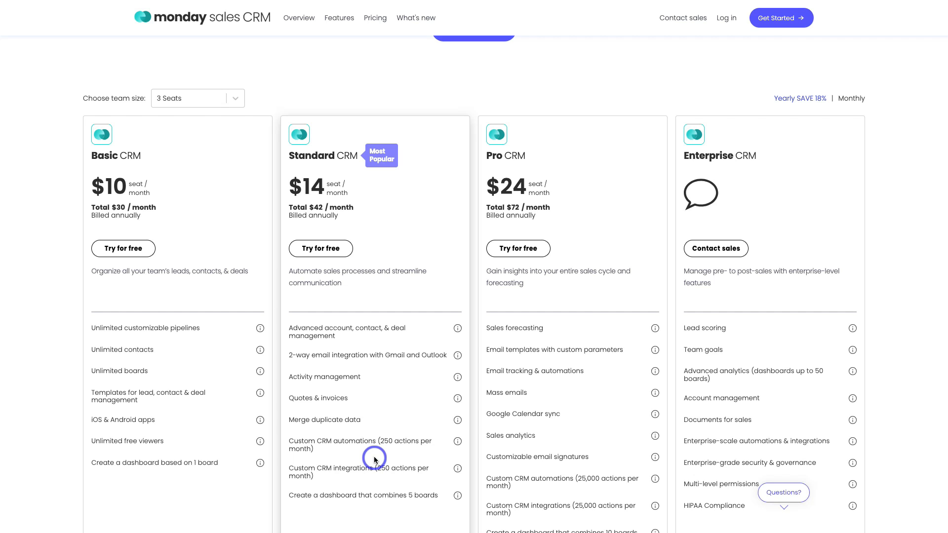
scroll(374, 459, up, 3)
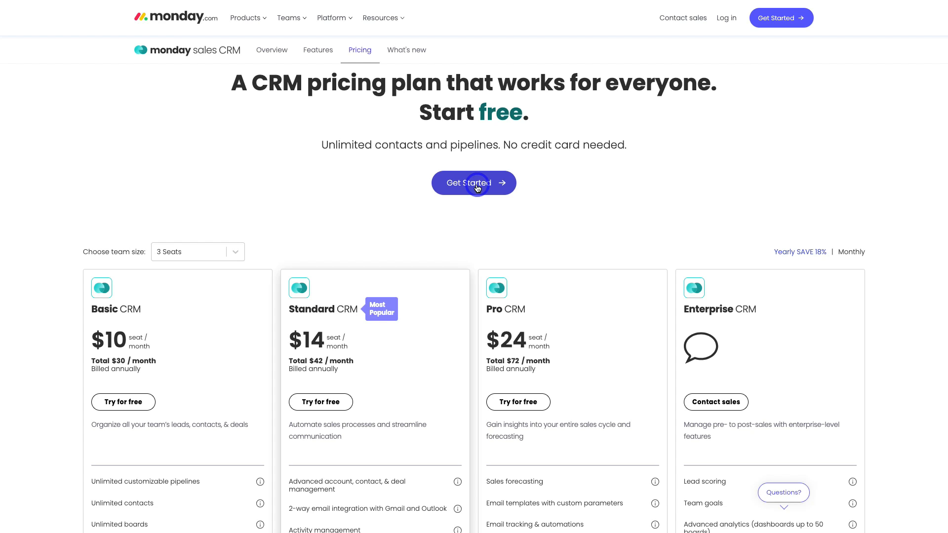
Step: Enter the CRM via Get Started to reach the Leads board, and check the installed products list
click(477, 187)
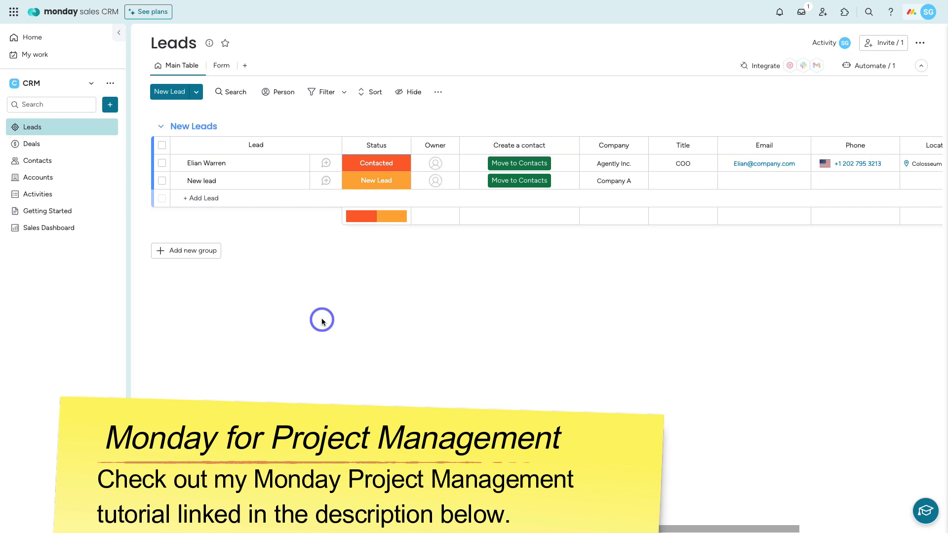
click(13, 13)
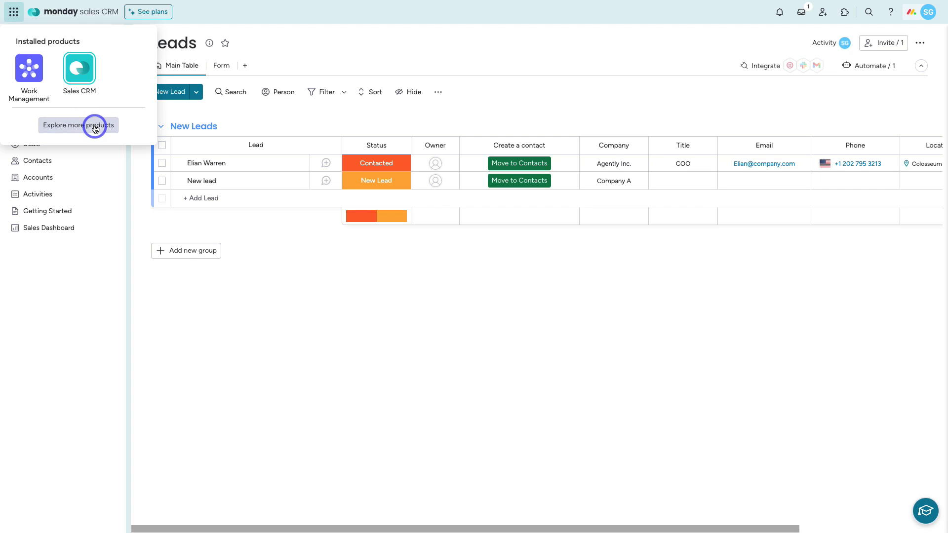
mouse_move(84, 78)
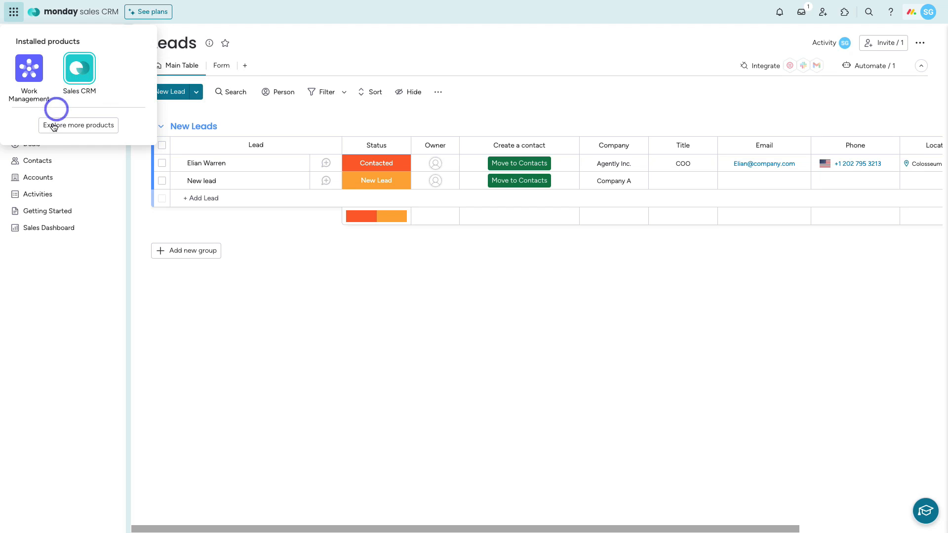
click(299, 278)
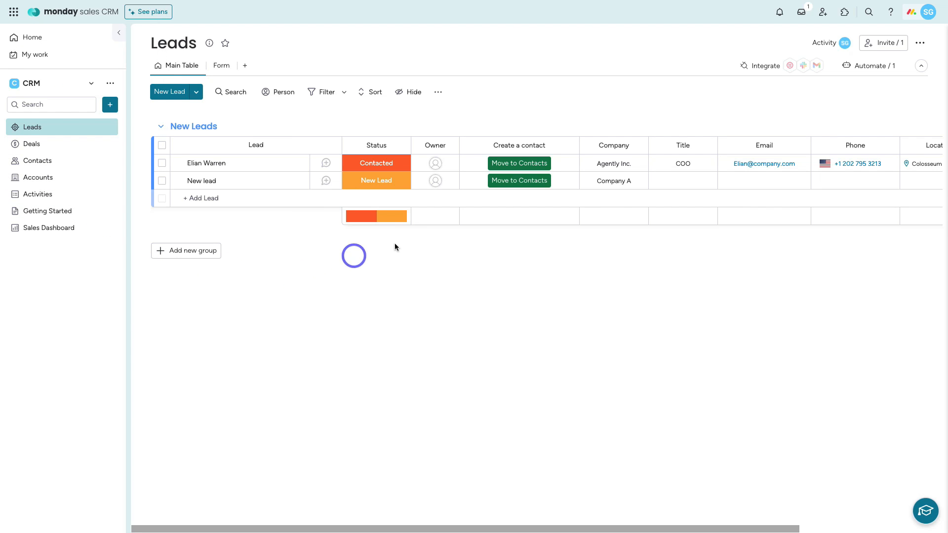
Step: Switch the interface to the Dark theme from the avatar's Change theme menu
click(929, 13)
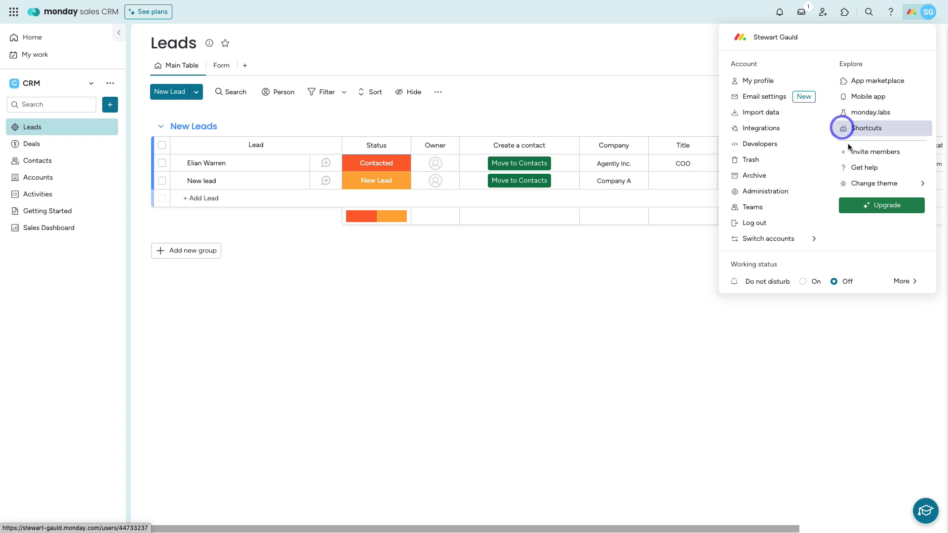
mouse_move(863, 185)
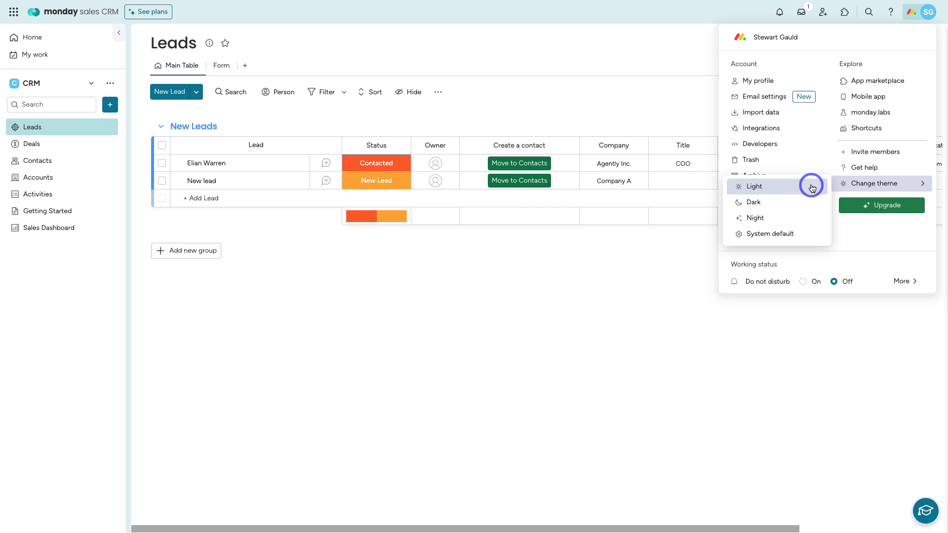
click(785, 186)
click(785, 203)
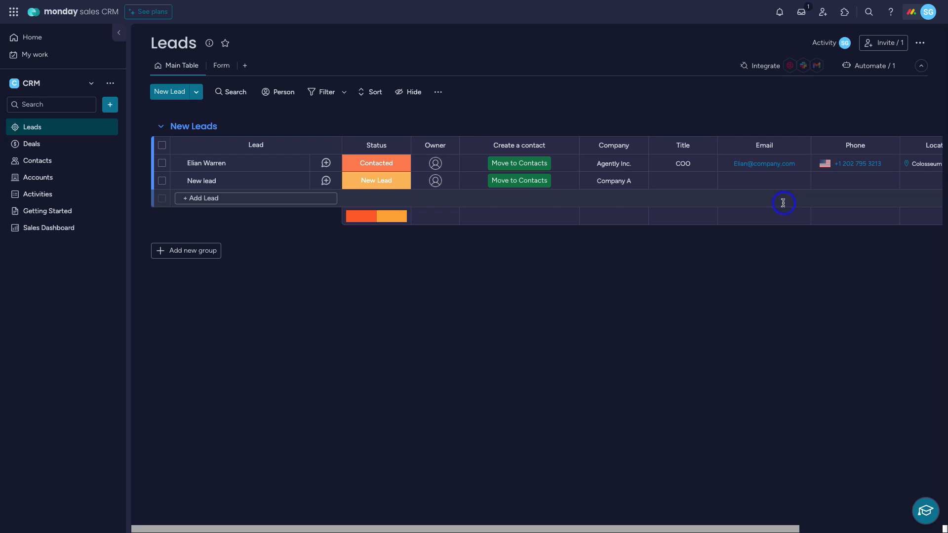
Step: Return the interface to the Light theme and reopen the account options menu
click(918, 10)
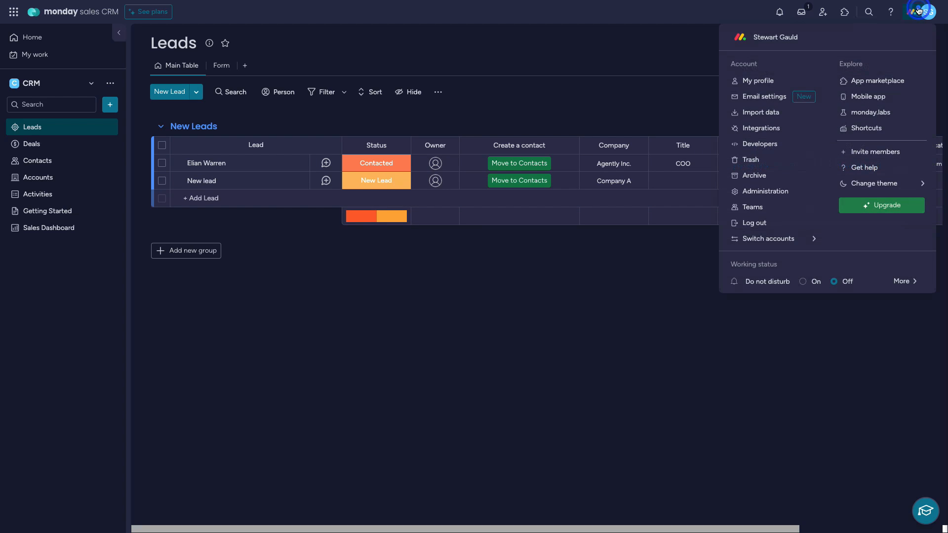
click(888, 184)
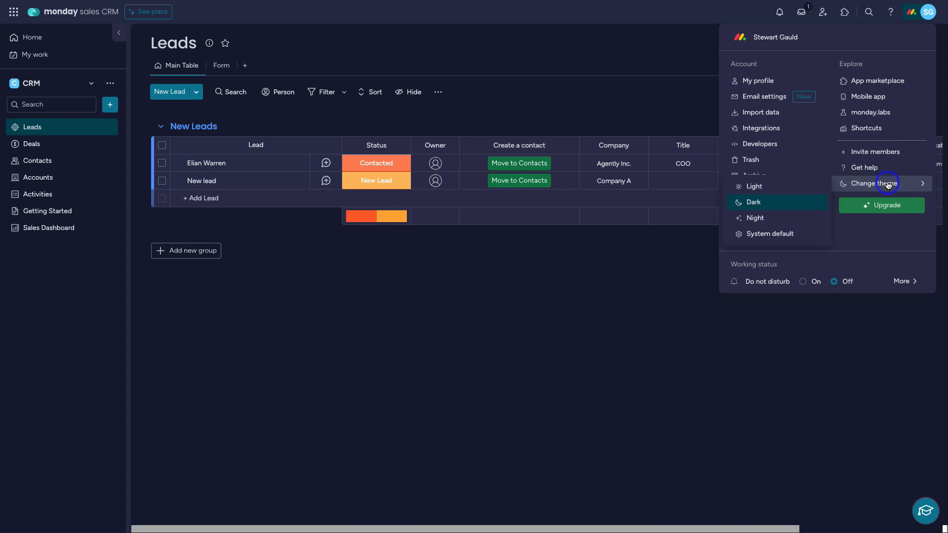
click(798, 188)
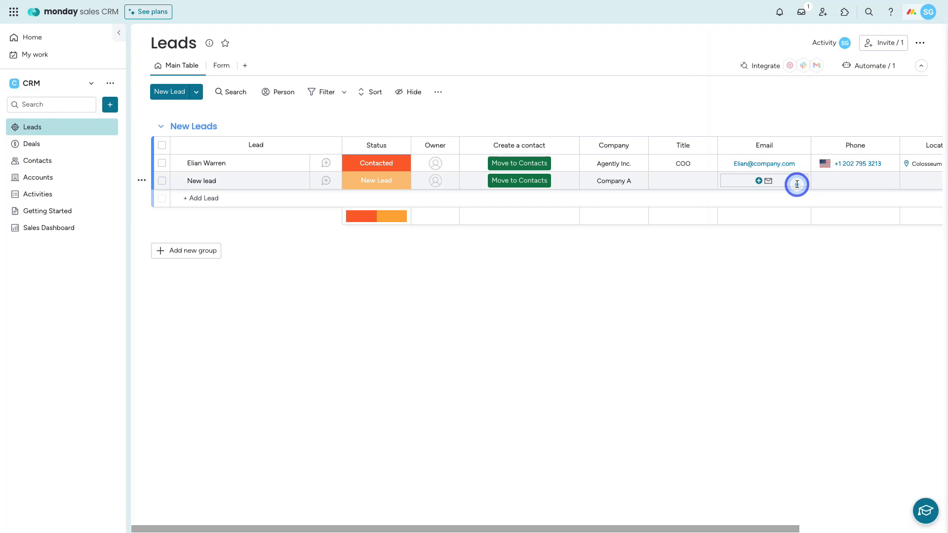
click(928, 16)
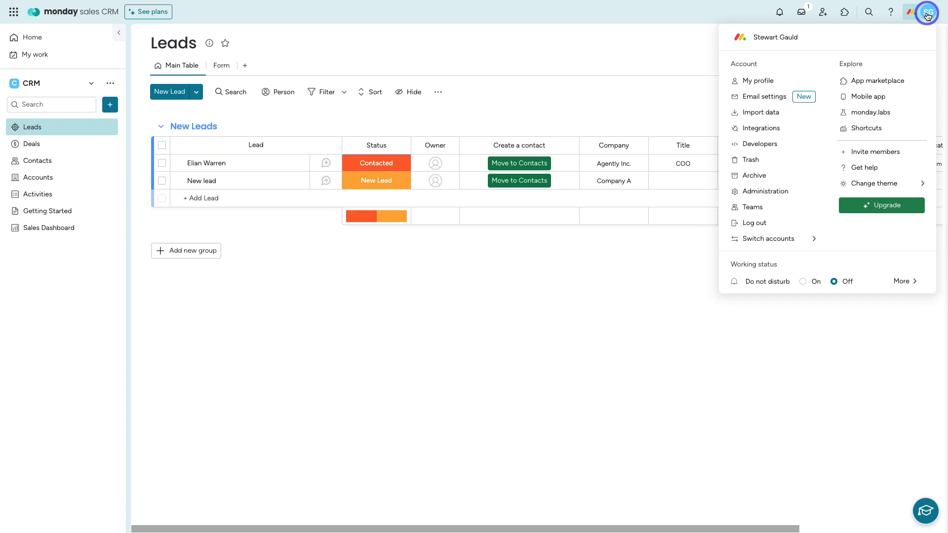
mouse_move(886, 183)
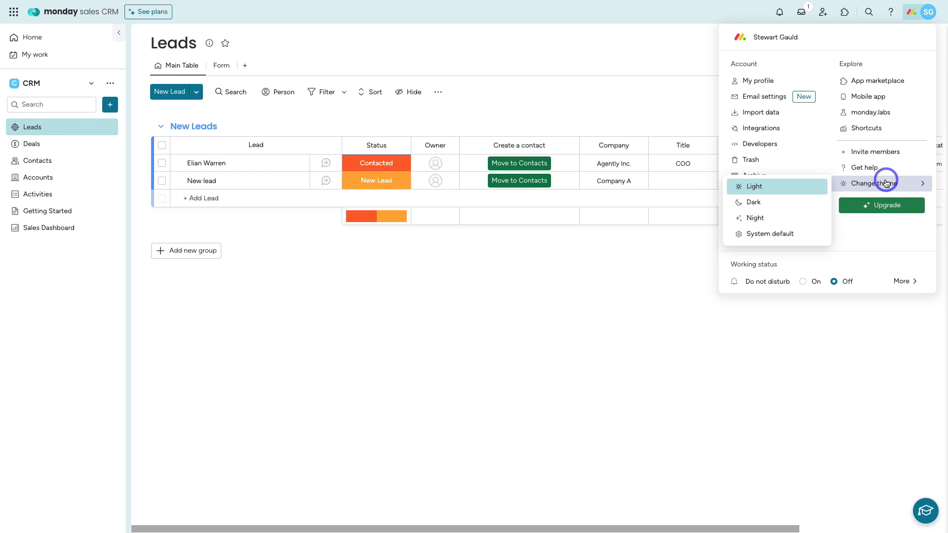
click(759, 97)
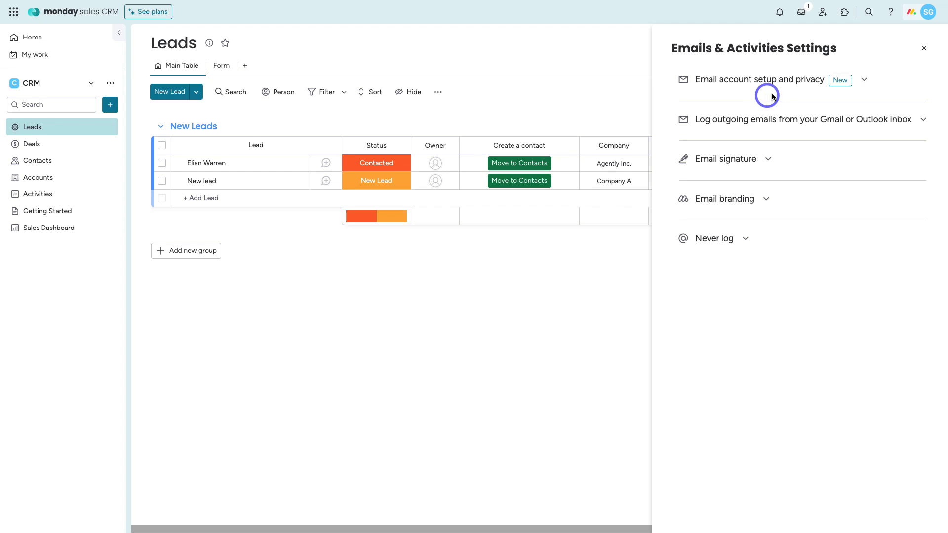
click(792, 80)
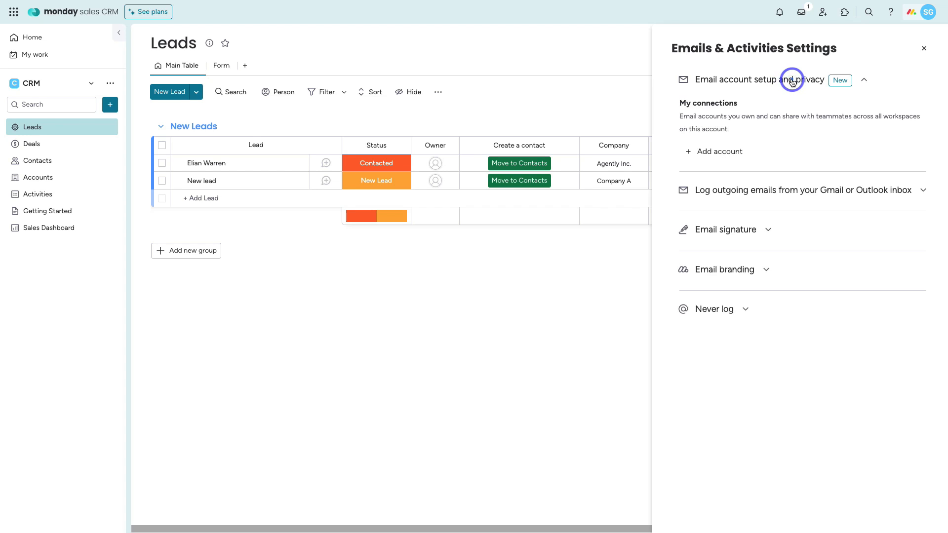
click(724, 152)
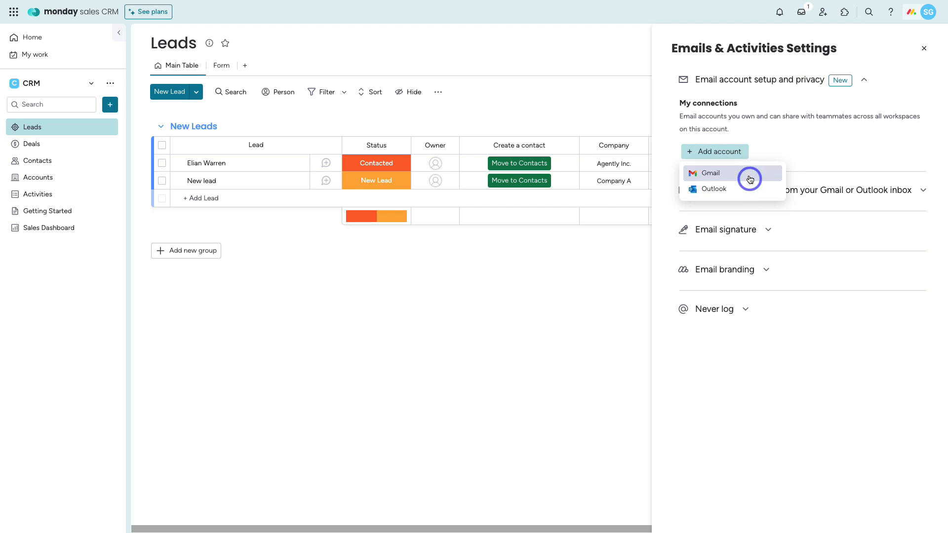
click(824, 141)
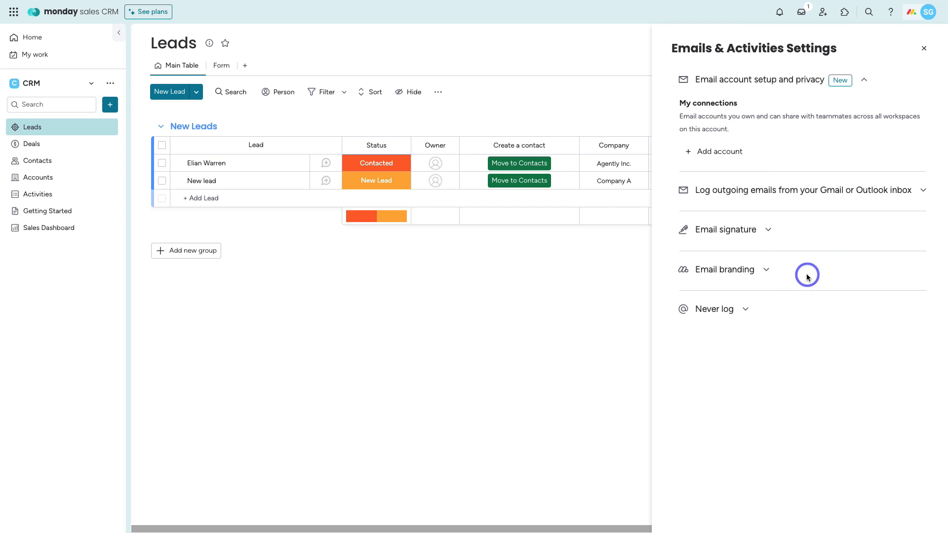
click(925, 49)
click(919, 17)
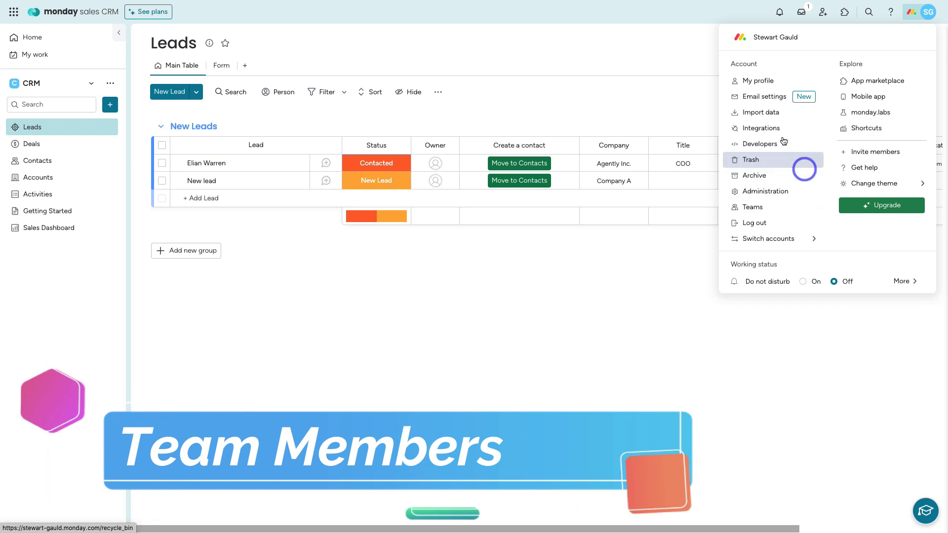
Step: Dismiss the account menu and the invite form without inviting anyone, then open the Inbox
click(684, 65)
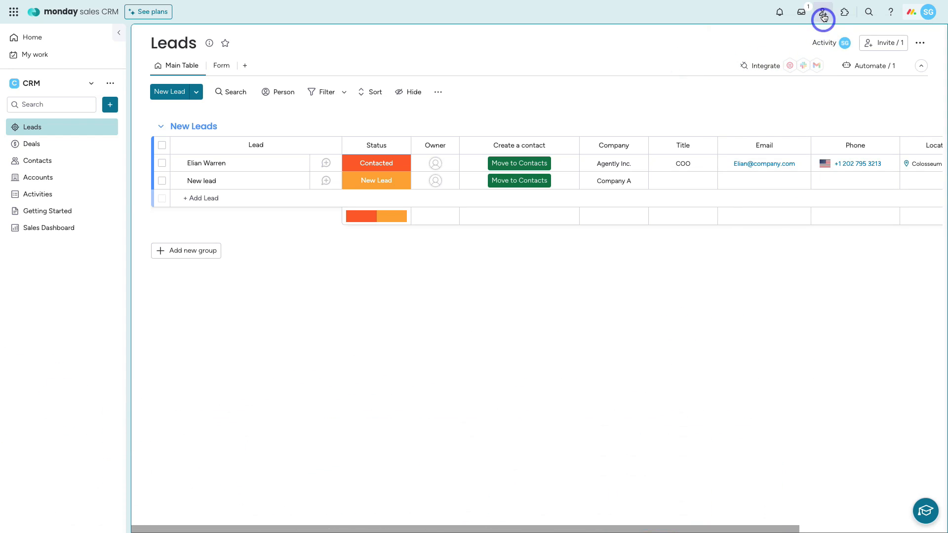
click(824, 15)
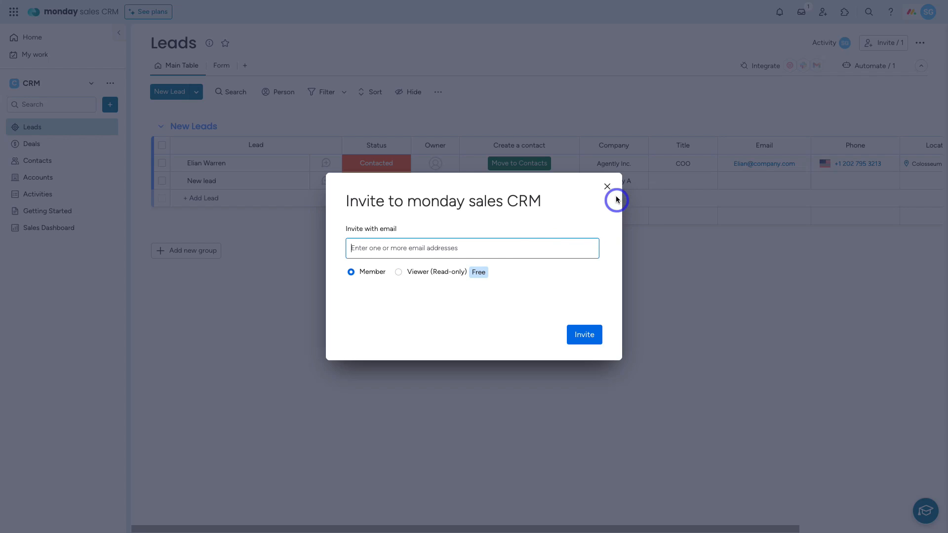
click(608, 186)
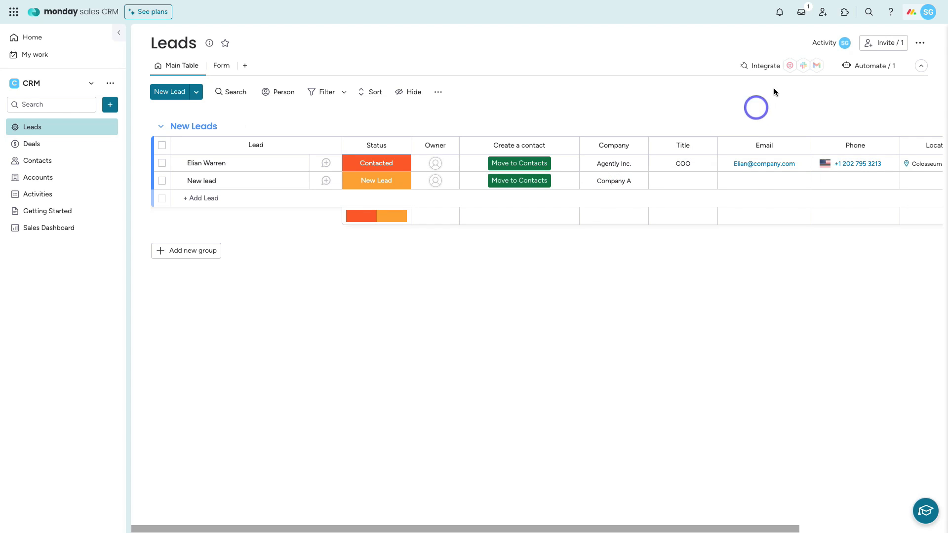
click(803, 16)
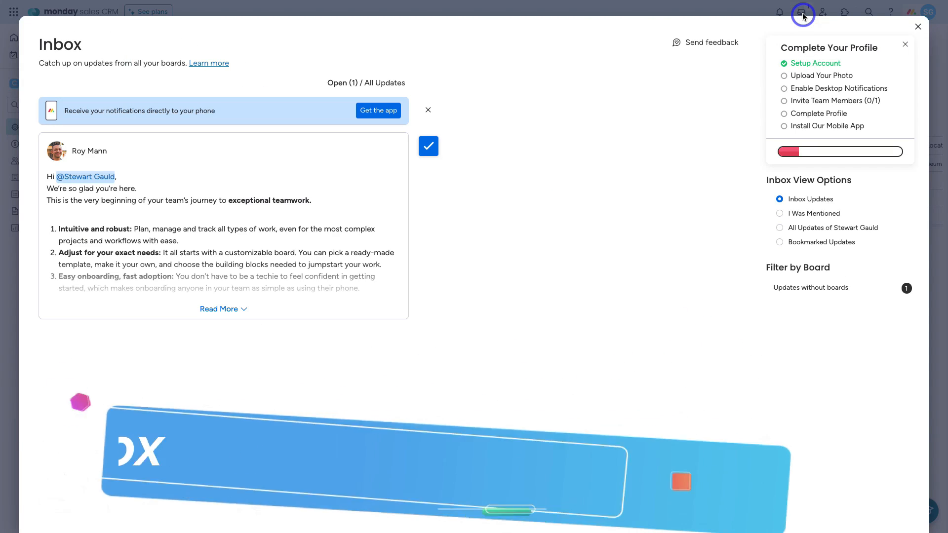
Step: Close the Inbox window to get back to the Leads board with its two leads
click(917, 26)
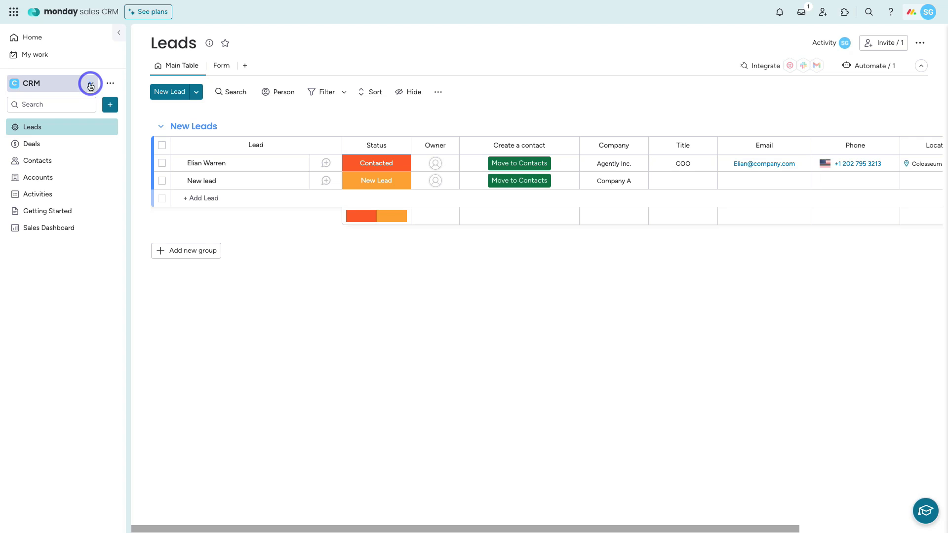
click(91, 85)
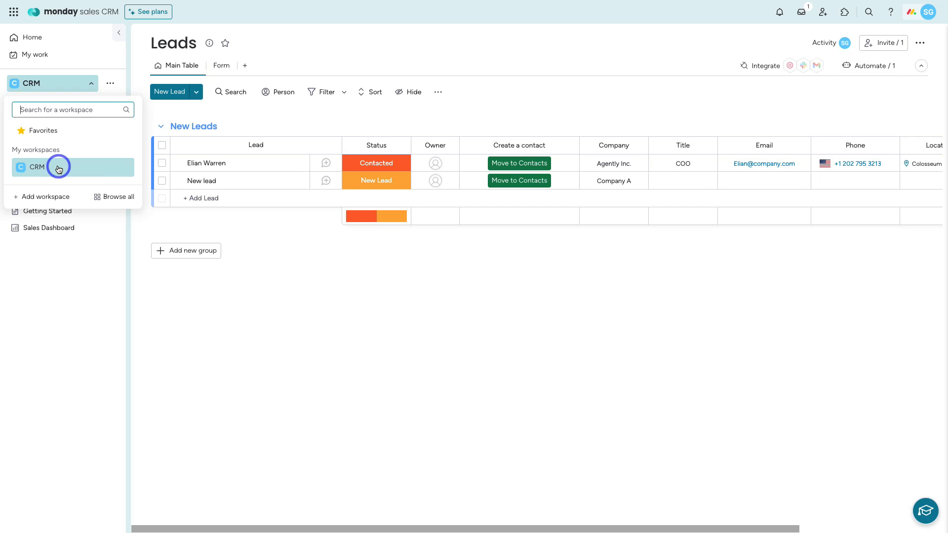
click(49, 199)
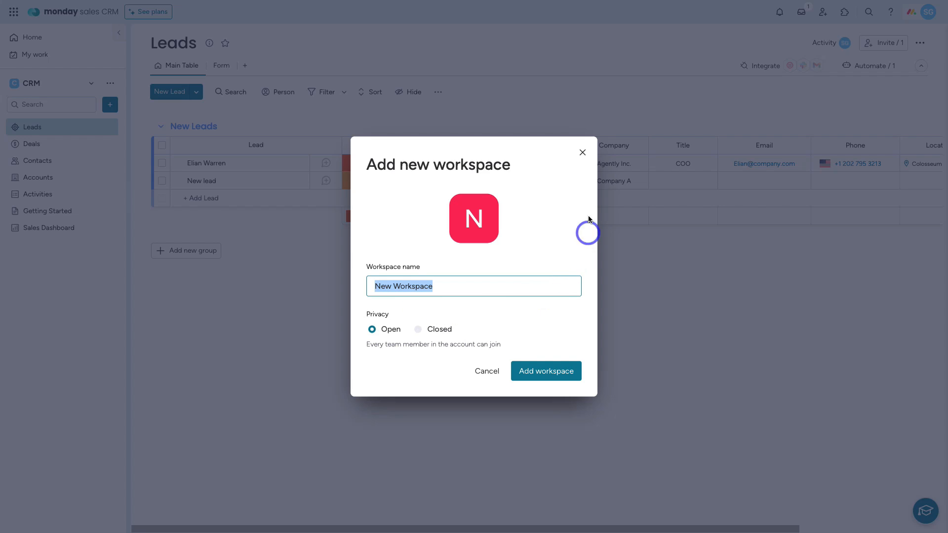
click(583, 154)
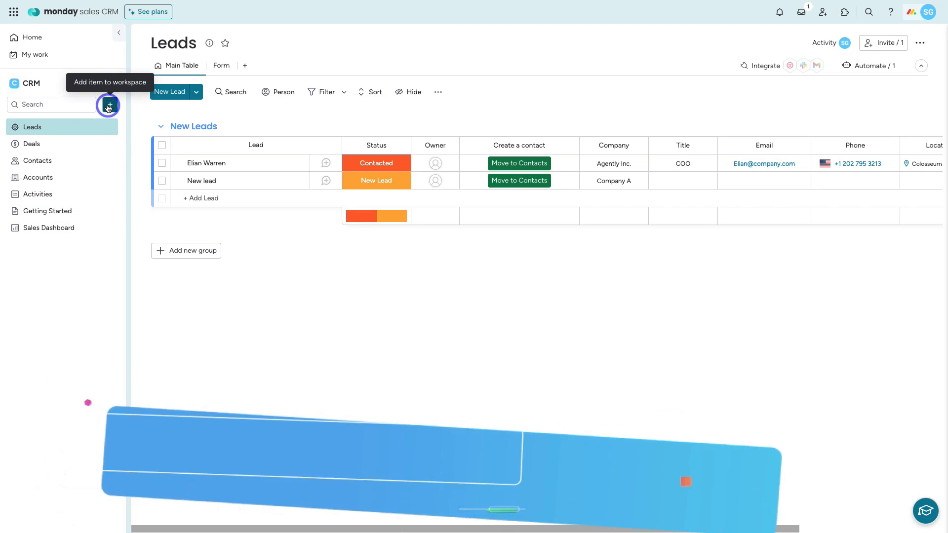
Step: Show the workspace + menu listing boards, docs, dashboards, forms, folders, apps and imports
click(108, 106)
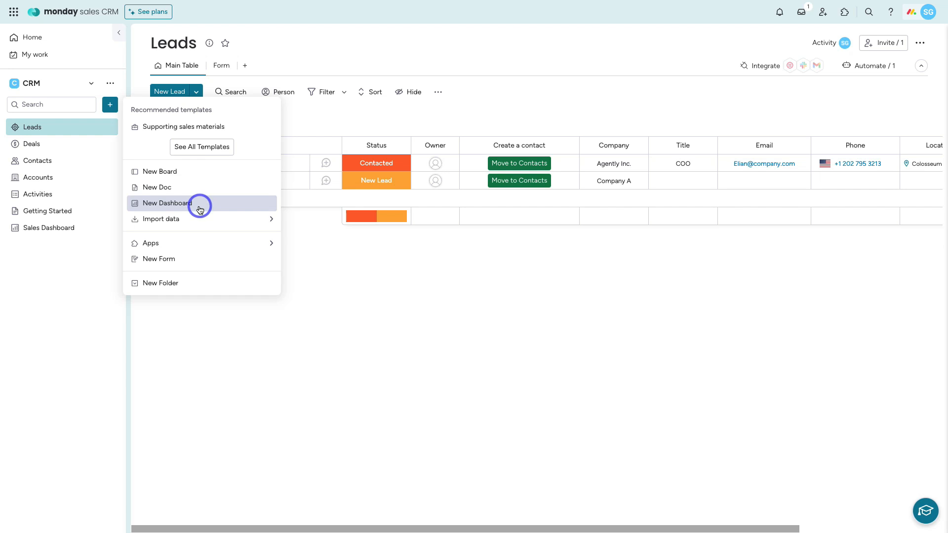
mouse_move(196, 219)
mouse_move(198, 240)
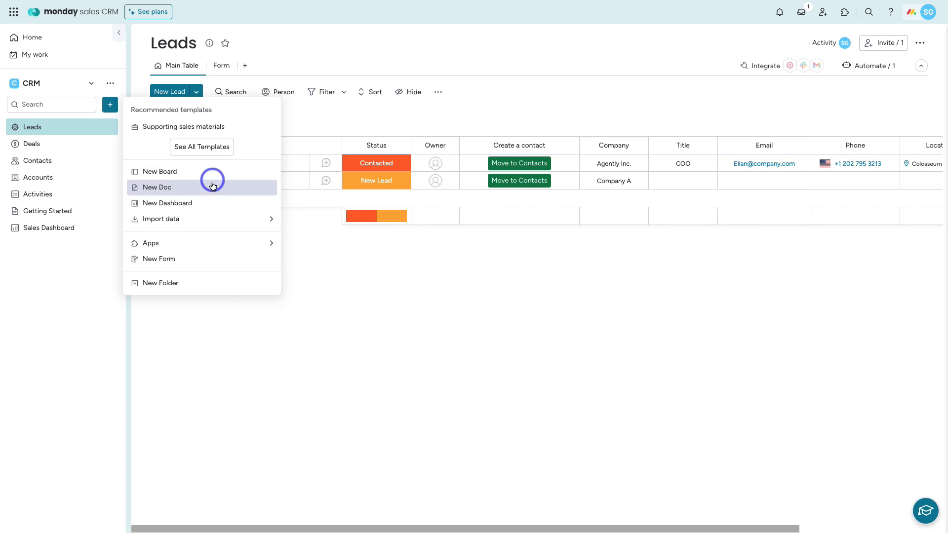
Step: Create a new workspace folder and name it 'Documents'
click(198, 286)
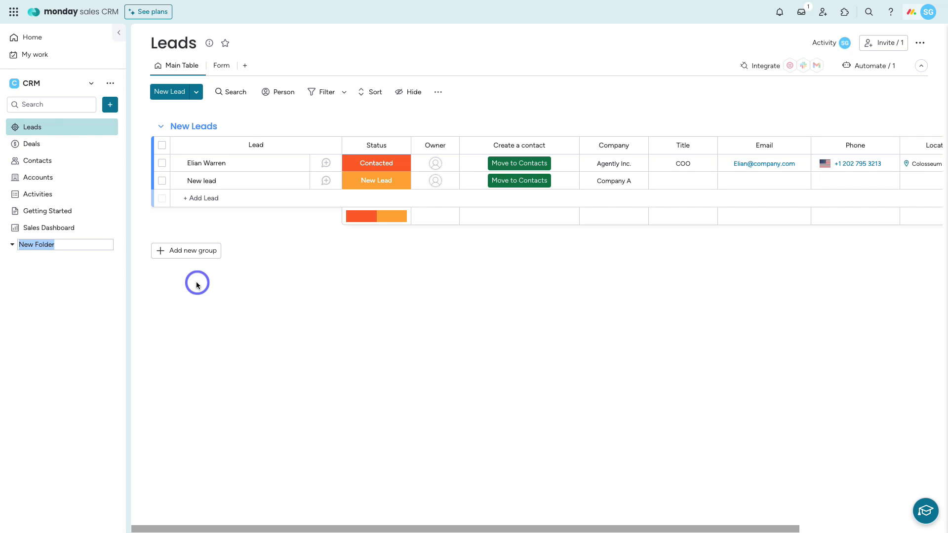
text(Documents)
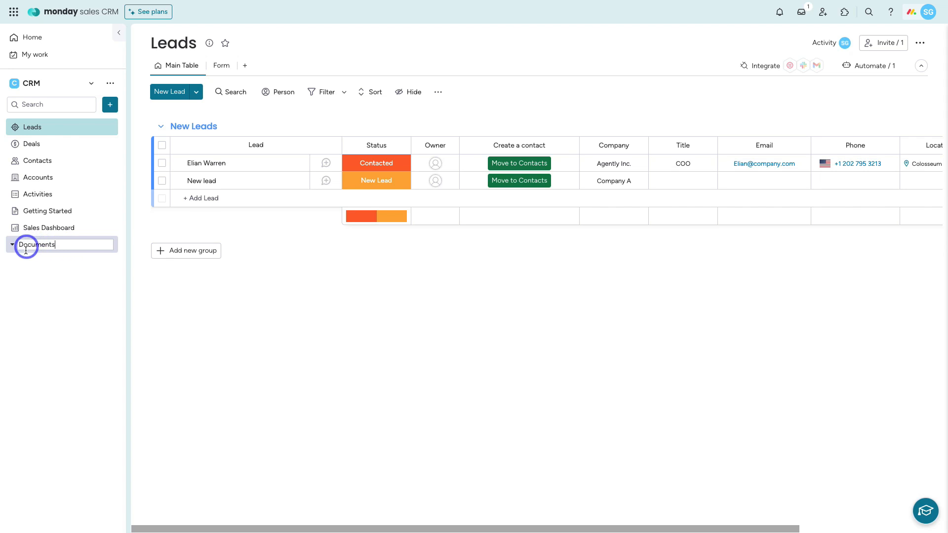
click(75, 268)
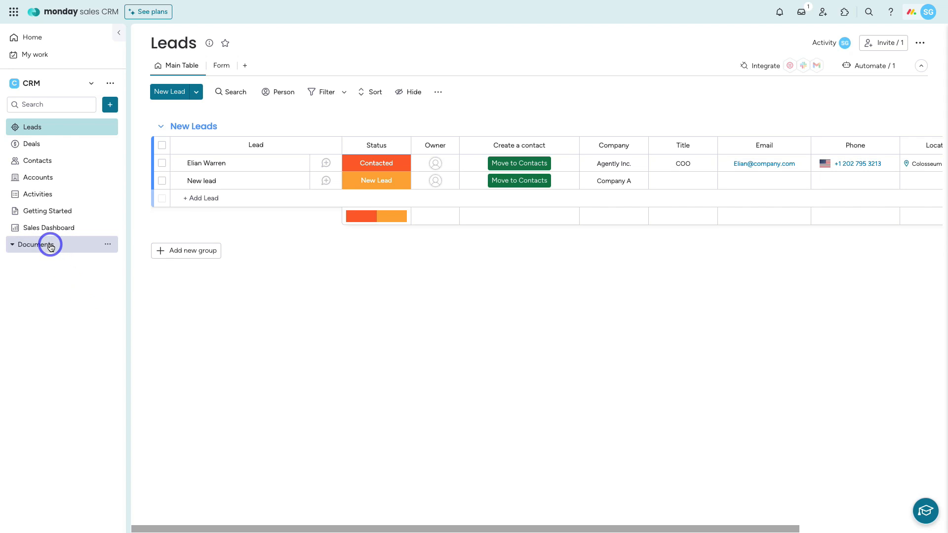
Step: Start a new doc inside the Documents folder from its Create in folder menu
click(110, 245)
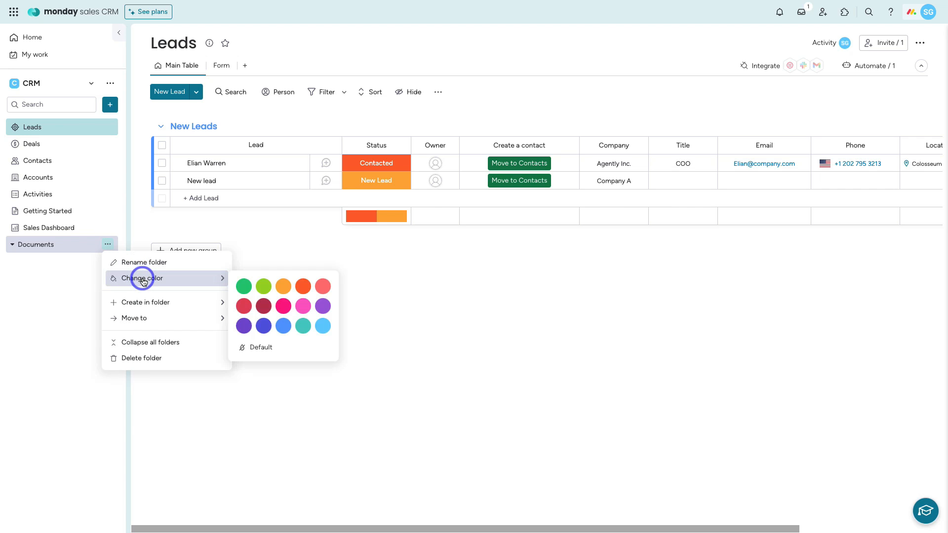
mouse_move(142, 303)
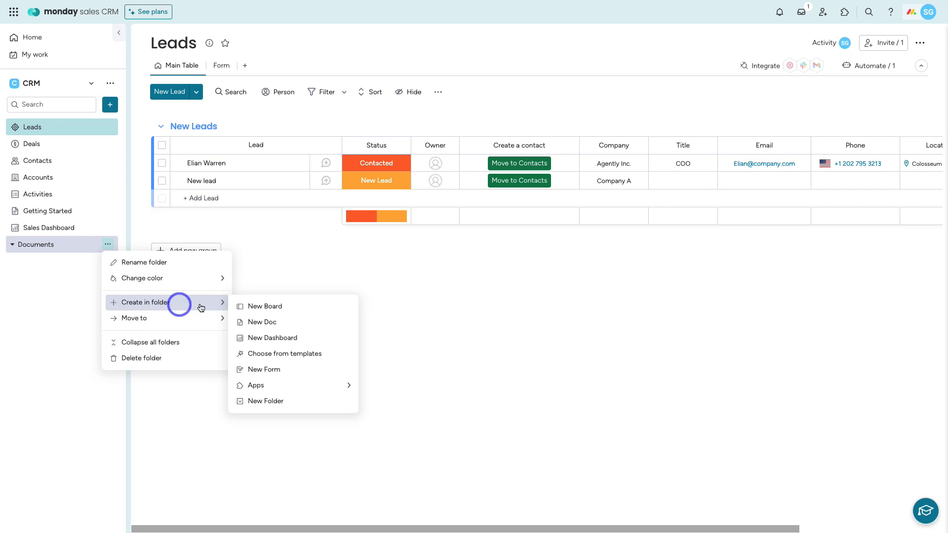
click(279, 323)
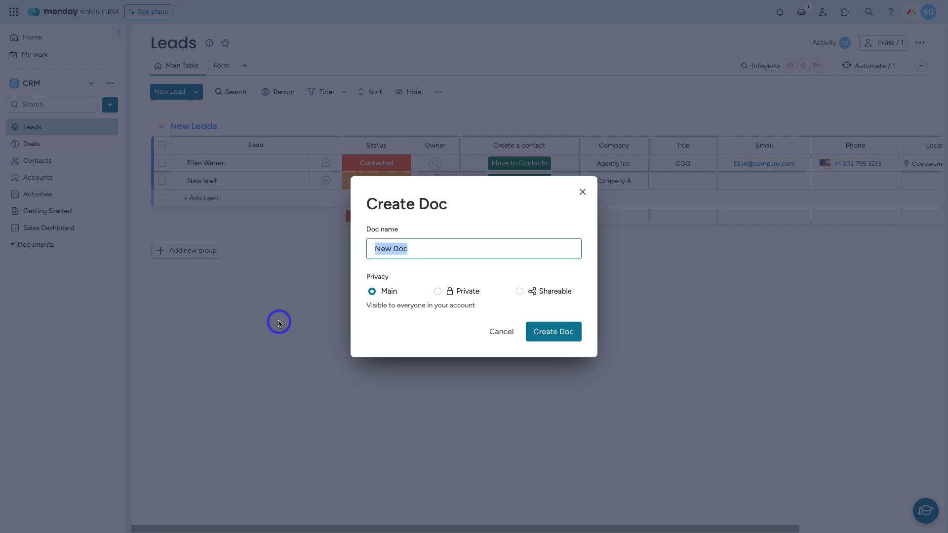
Step: Name the new doc 'Meeting Notes' and create it
text(Meeting Notes)
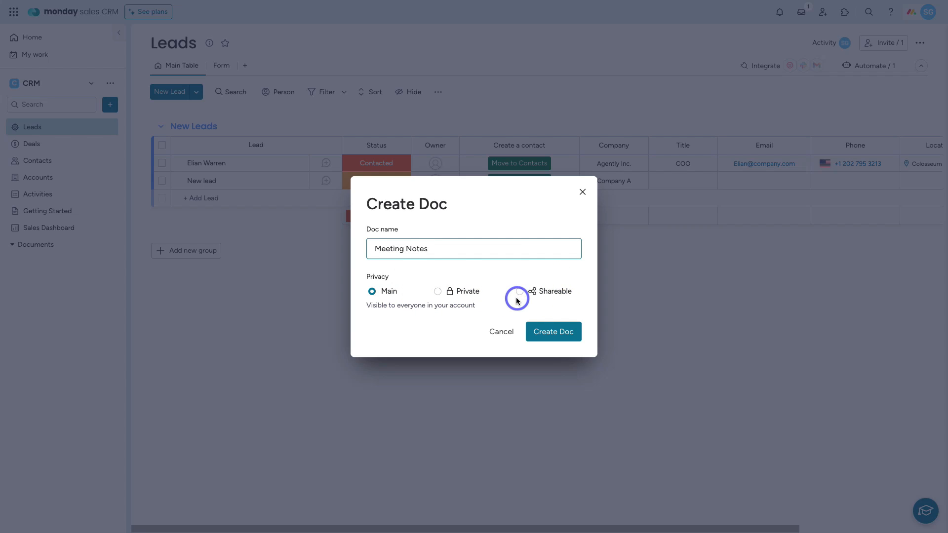
click(554, 332)
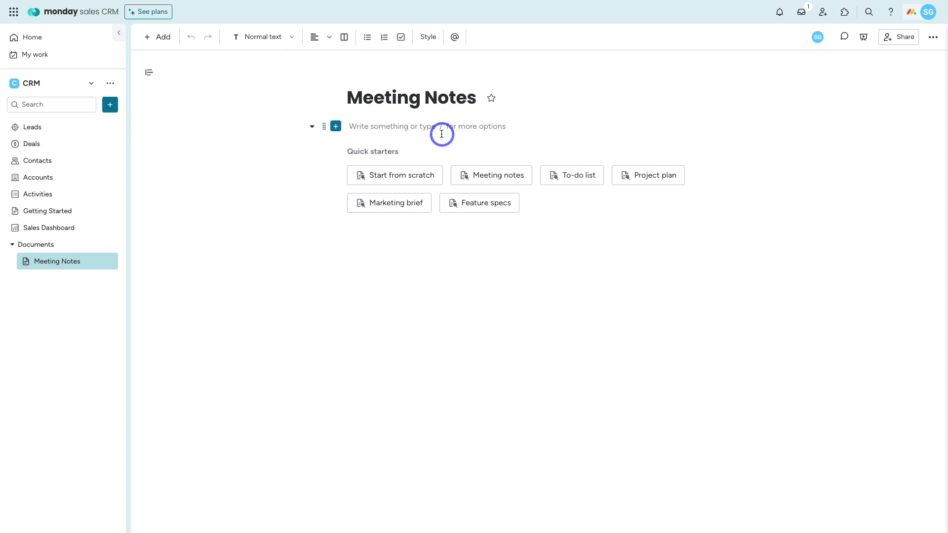
Step: Apply the Meeting notes quick-start template to the doc, then go back to Leads
mouse_move(515, 169)
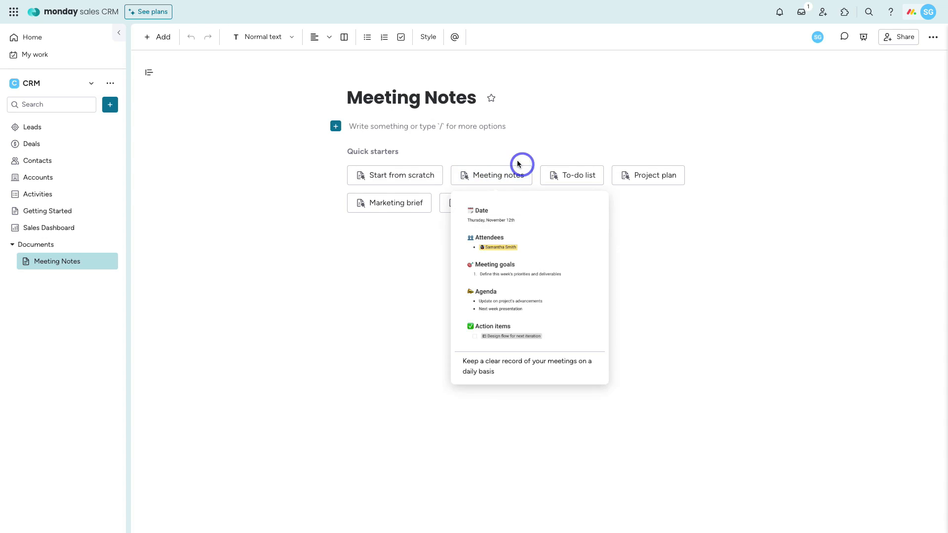
click(486, 175)
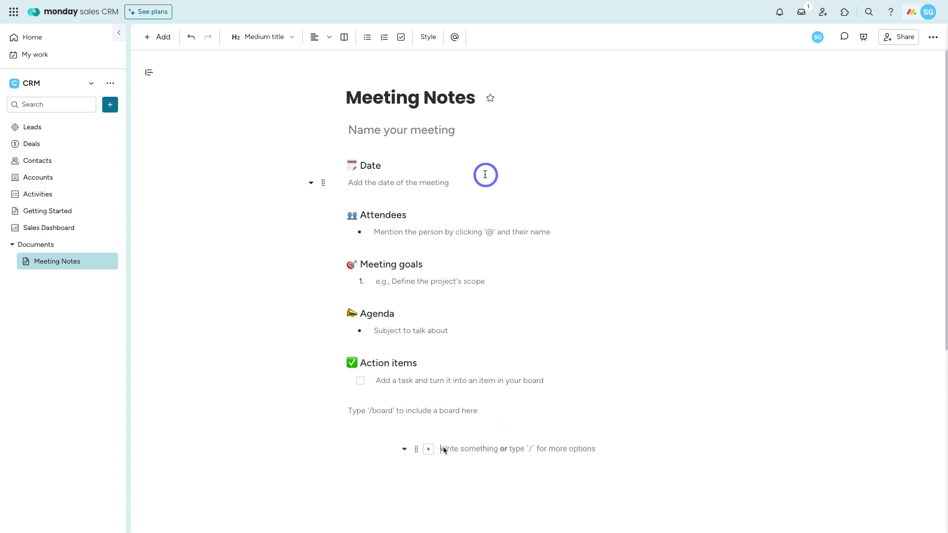
click(60, 131)
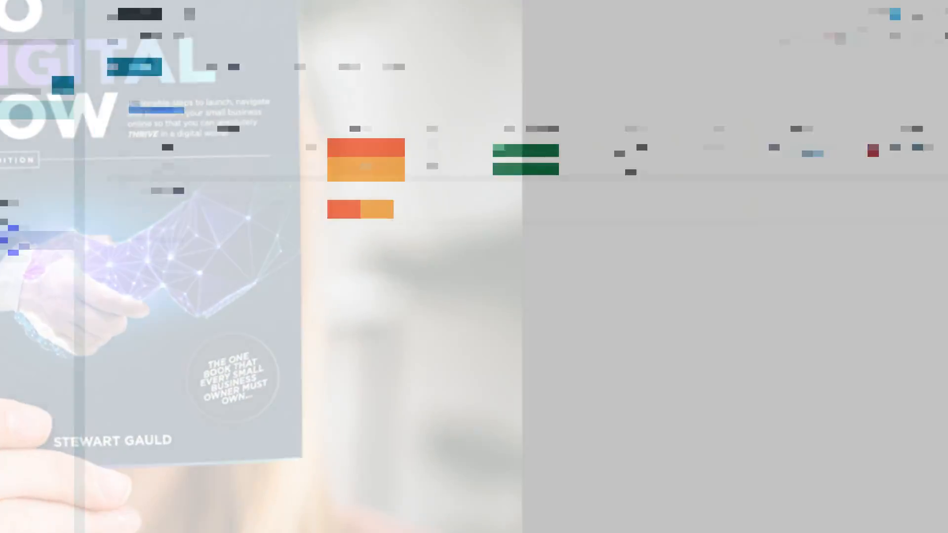
click(71, 245)
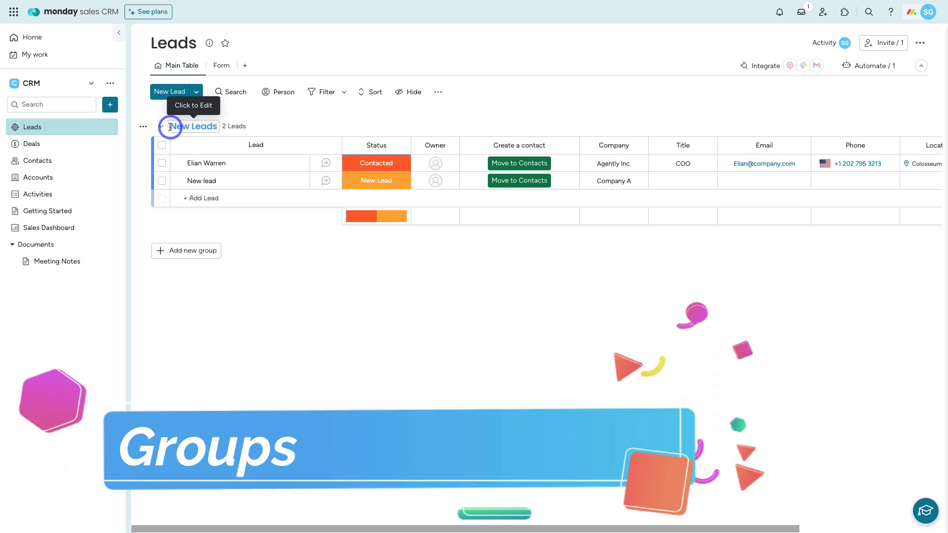
click(61, 148)
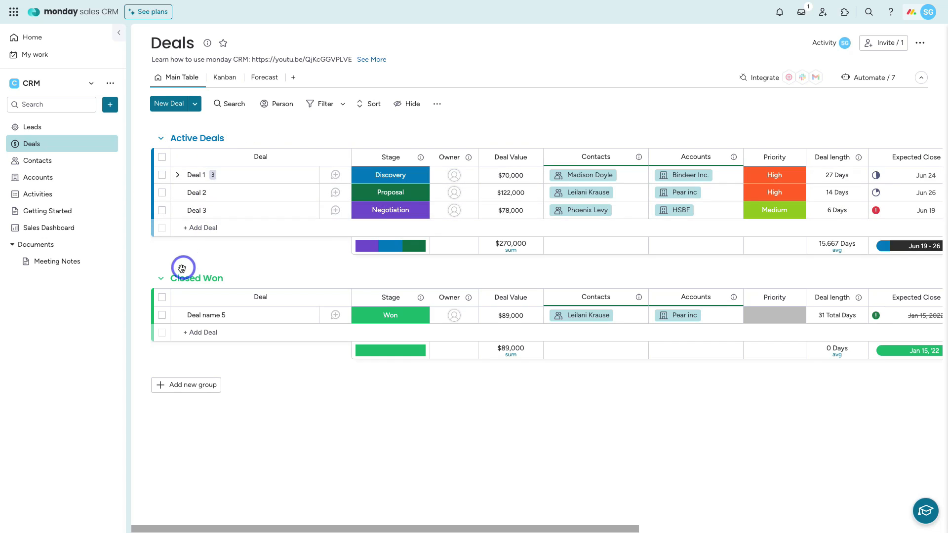
click(61, 166)
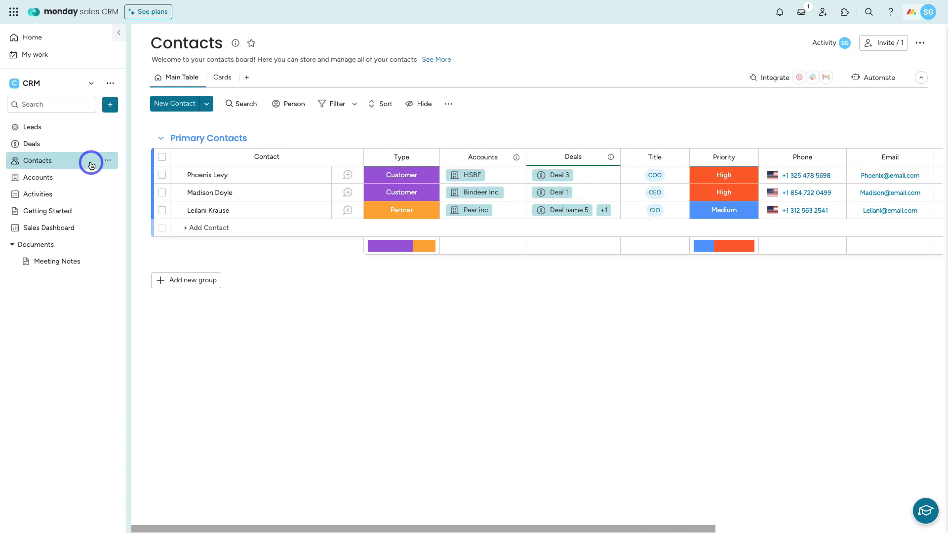
click(63, 129)
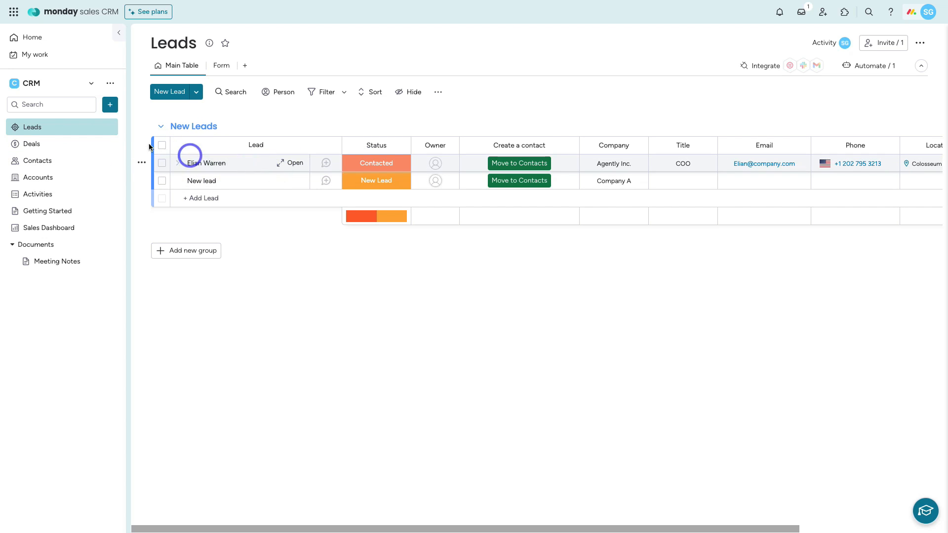
Step: Add a Checkbox column, named Check, to the Leads board from the Column Center
scroll(395, 179, right, 4)
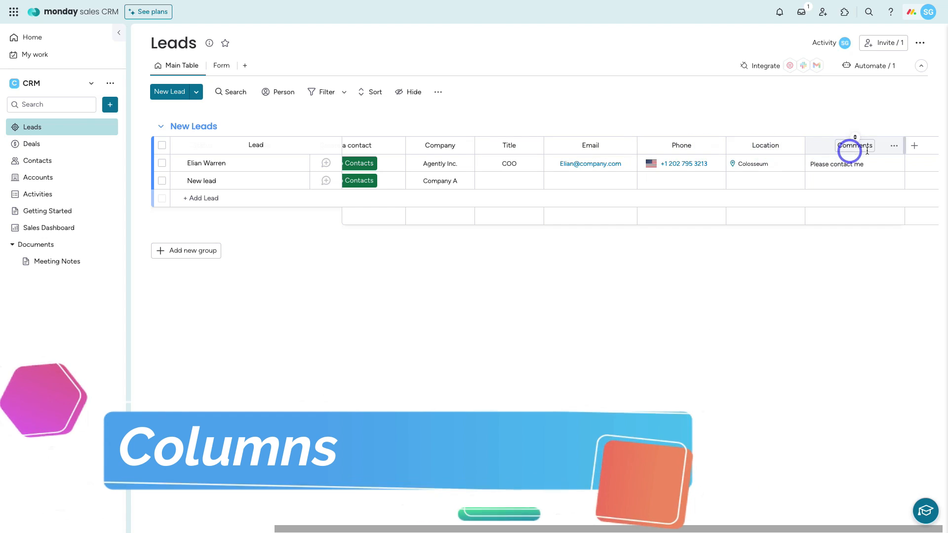
click(916, 146)
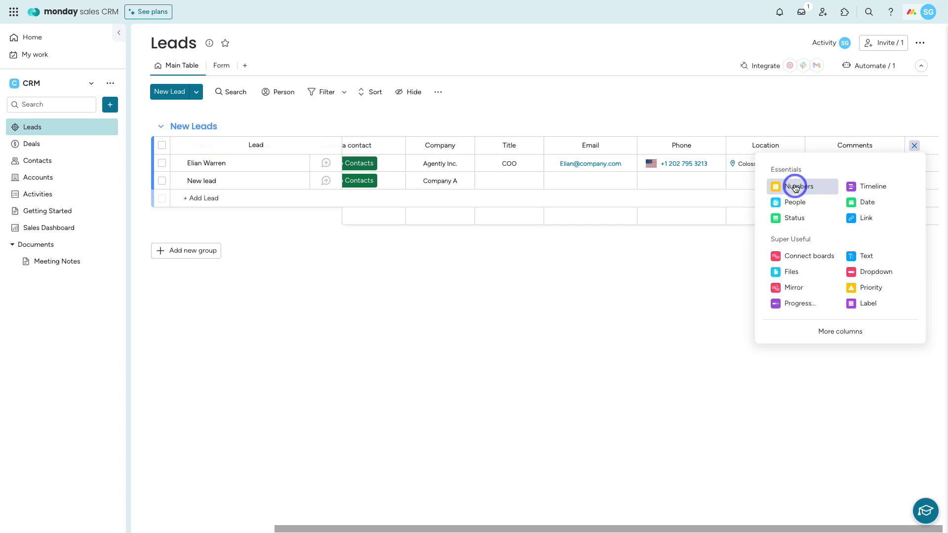
click(866, 332)
click(289, 43)
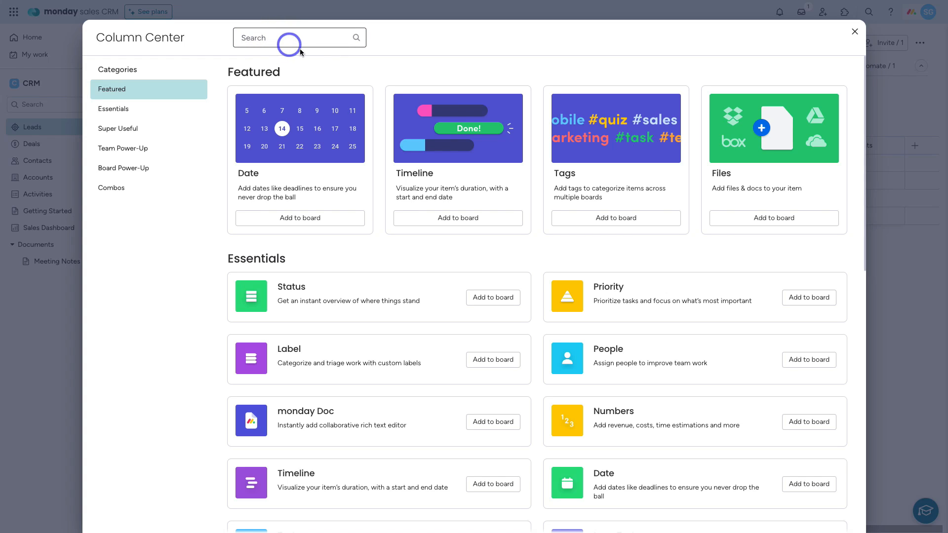
scroll(540, 252, down, 10)
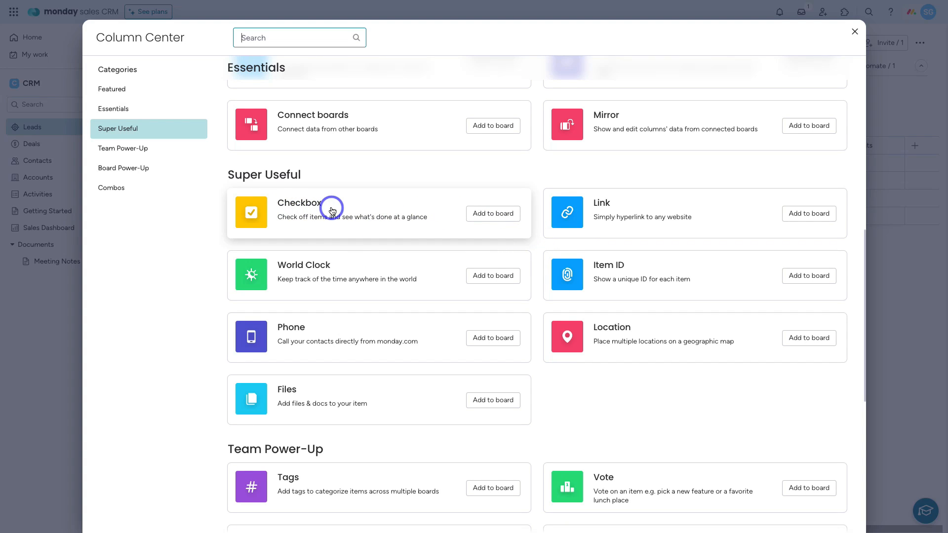
click(484, 217)
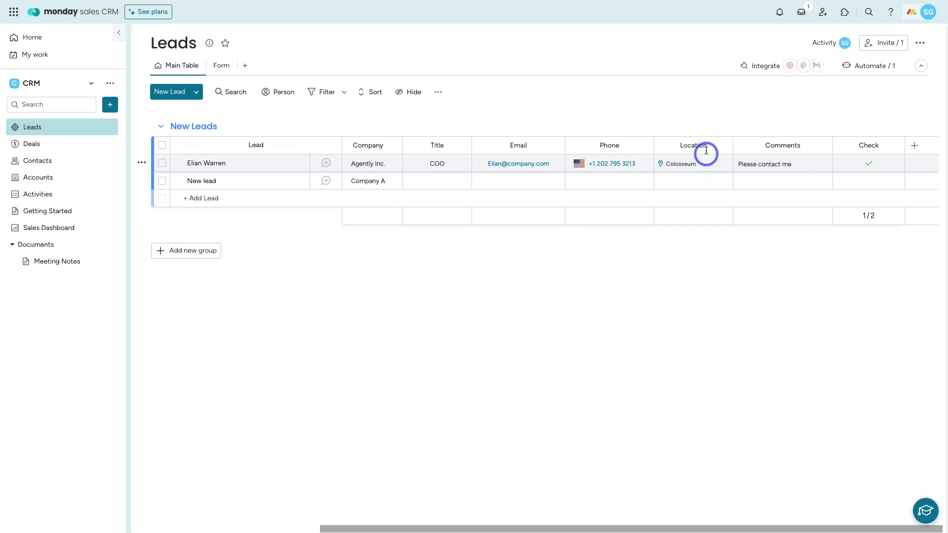
click(722, 146)
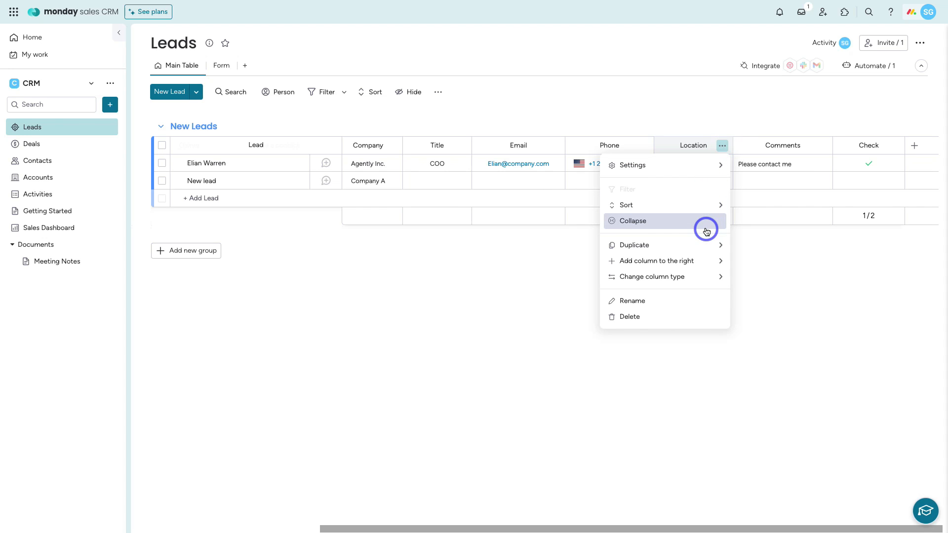
mouse_move(706, 246)
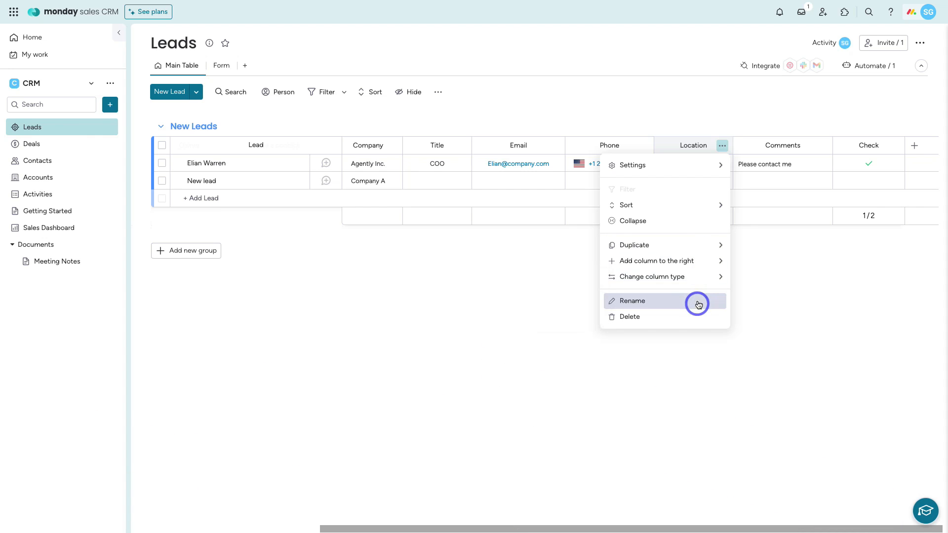
click(555, 146)
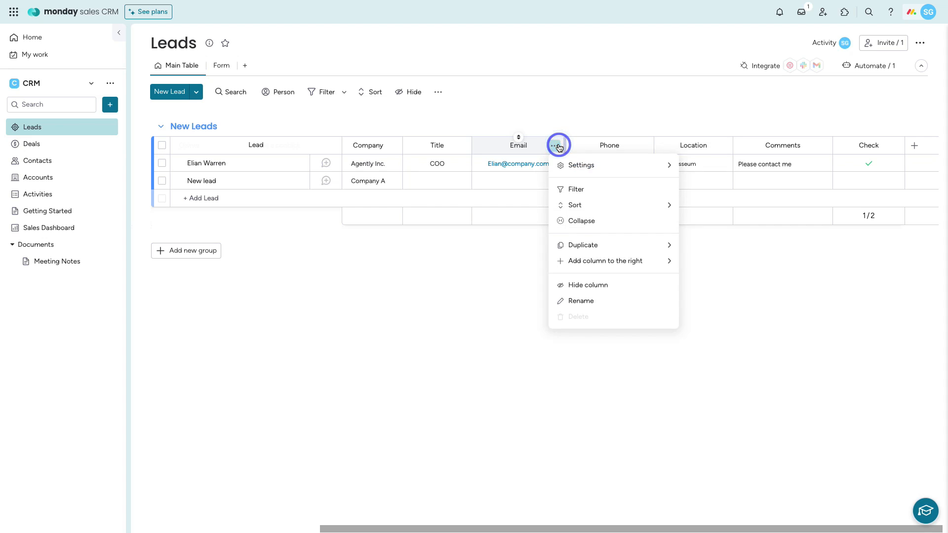
mouse_move(578, 261)
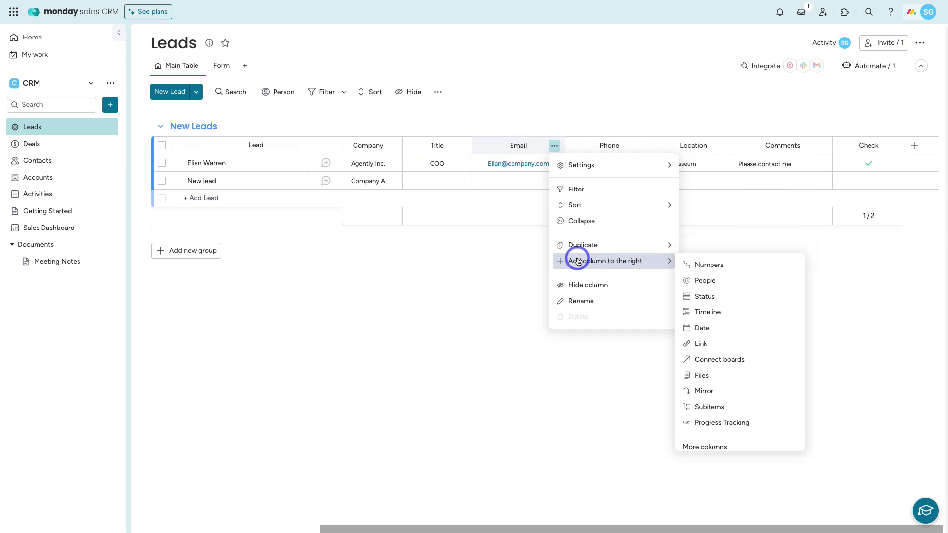
click(500, 260)
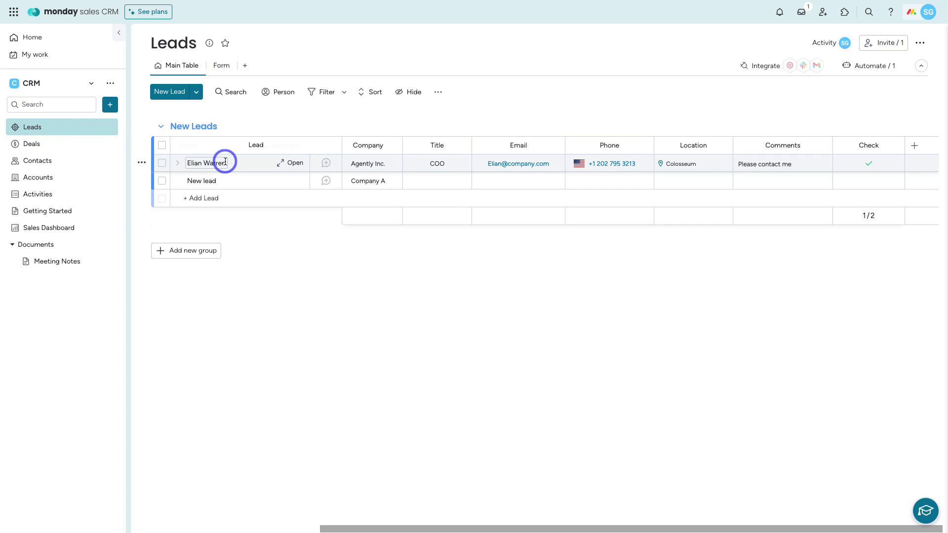
Step: Open the first lead's item card and view its Updates
click(245, 166)
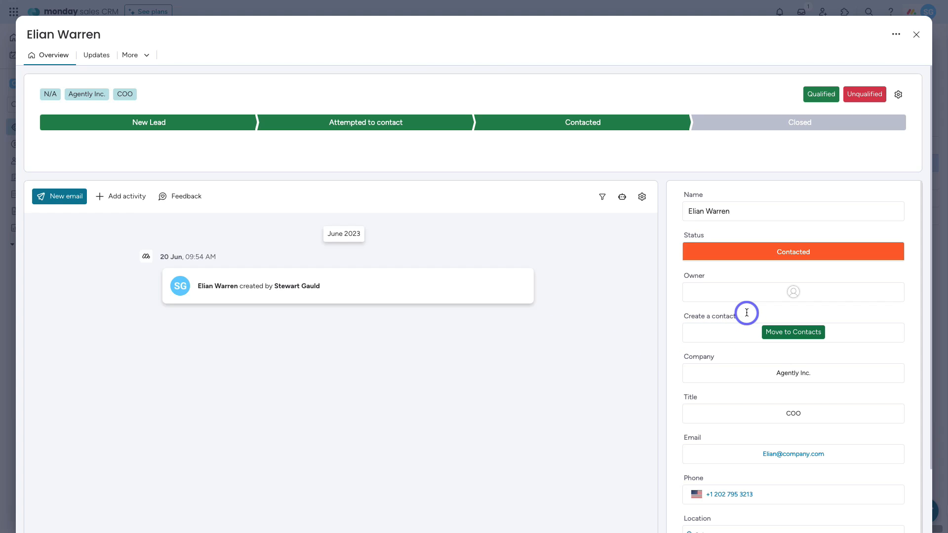
scroll(747, 313, down, 1)
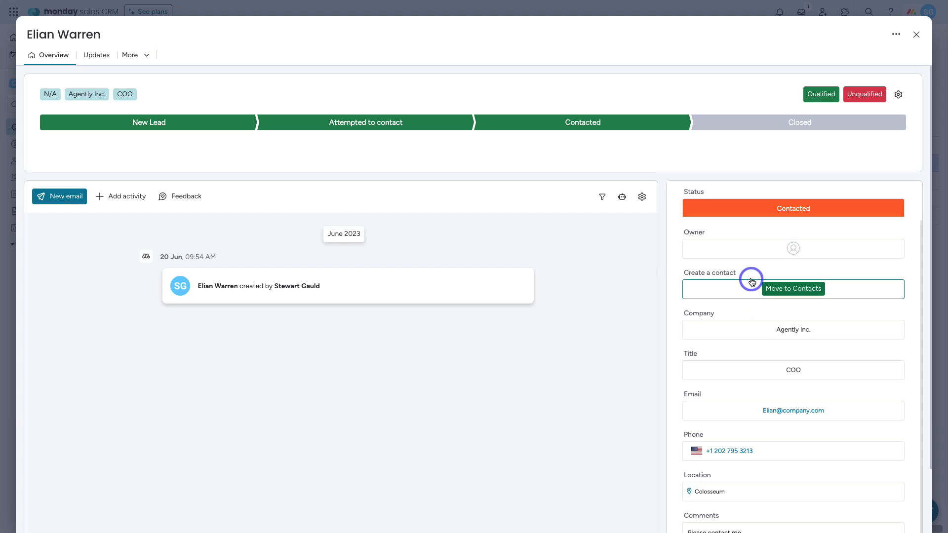
click(97, 55)
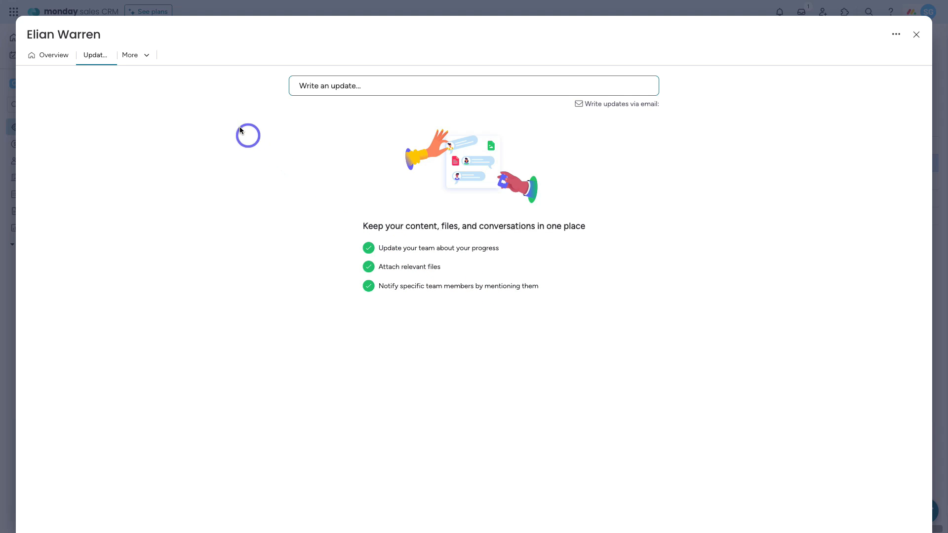
Step: Look through the card's More views and options menu, then close the card
click(140, 56)
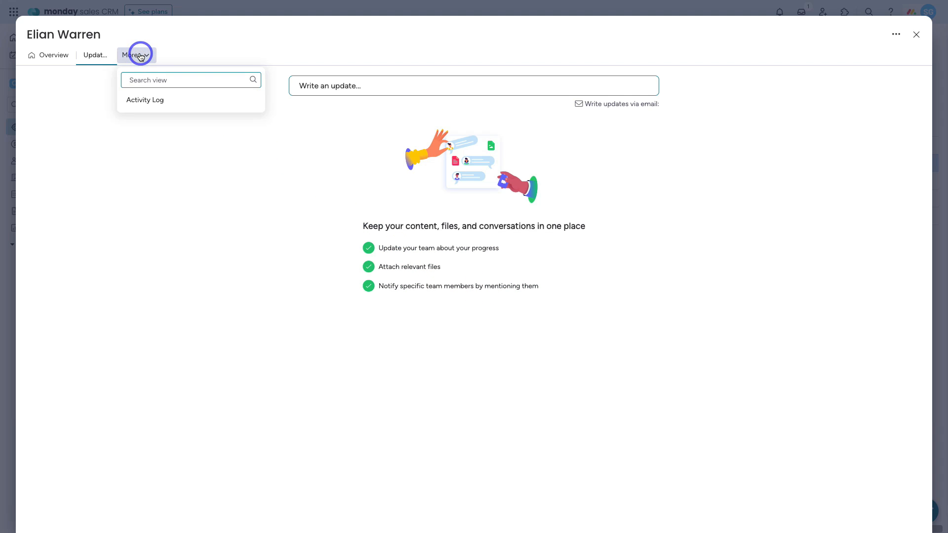
click(259, 124)
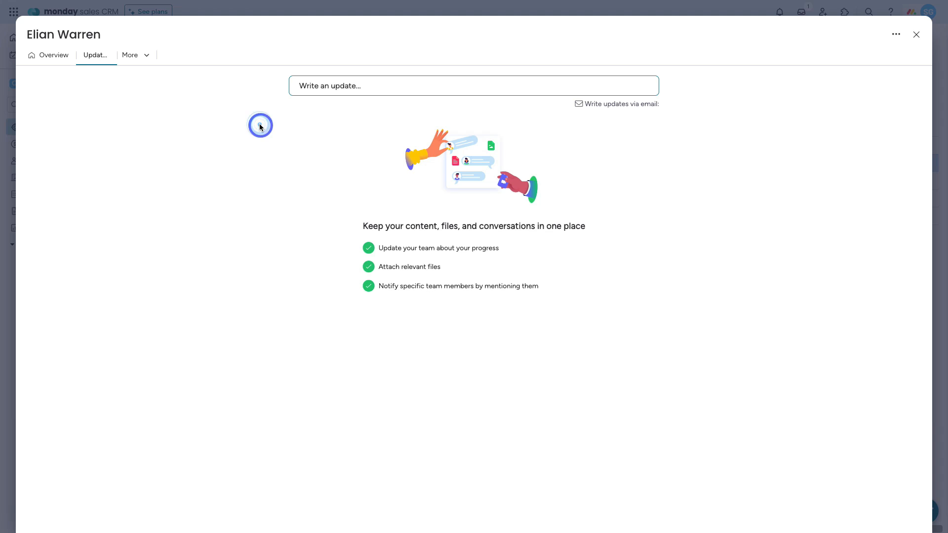
click(896, 34)
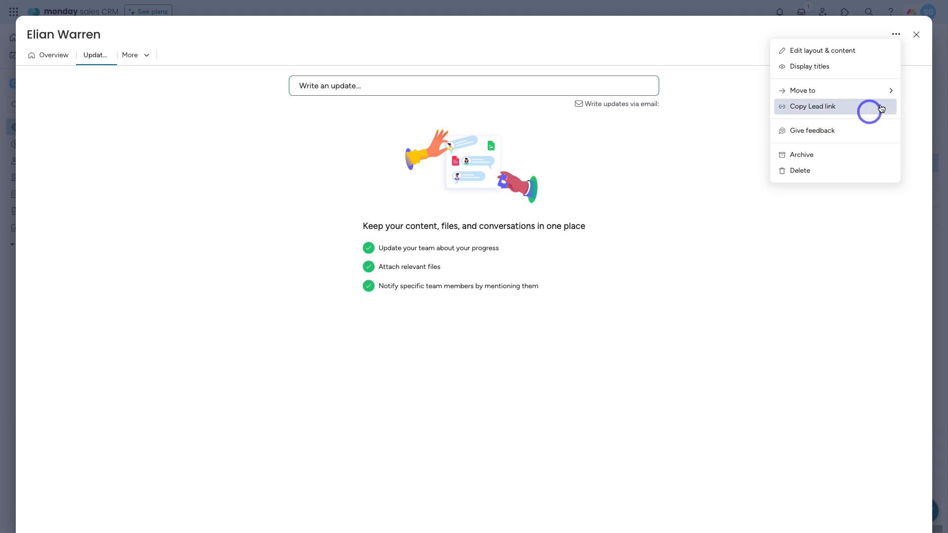
click(916, 36)
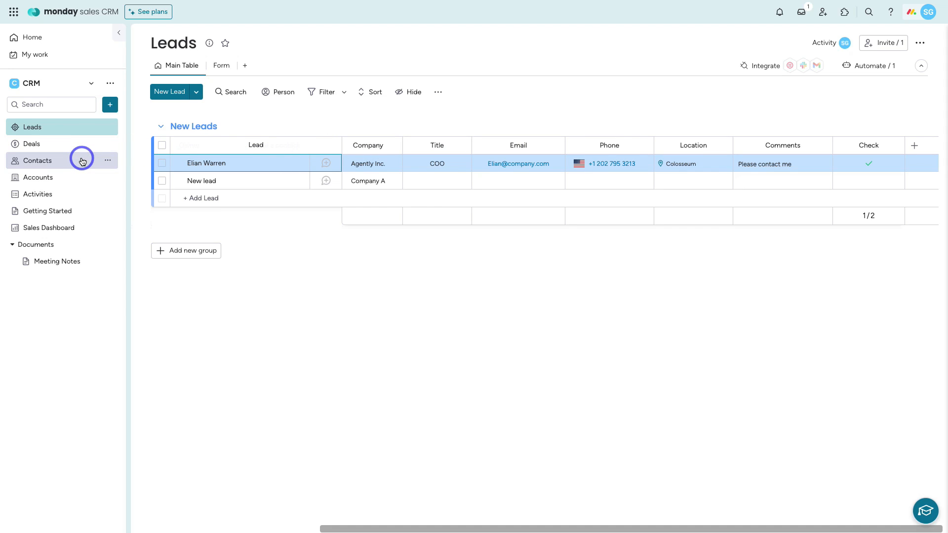
Step: Move Contacts, then Accounts, above Leads in the sidebar and open the Contacts board
drag(68, 159, 67, 123)
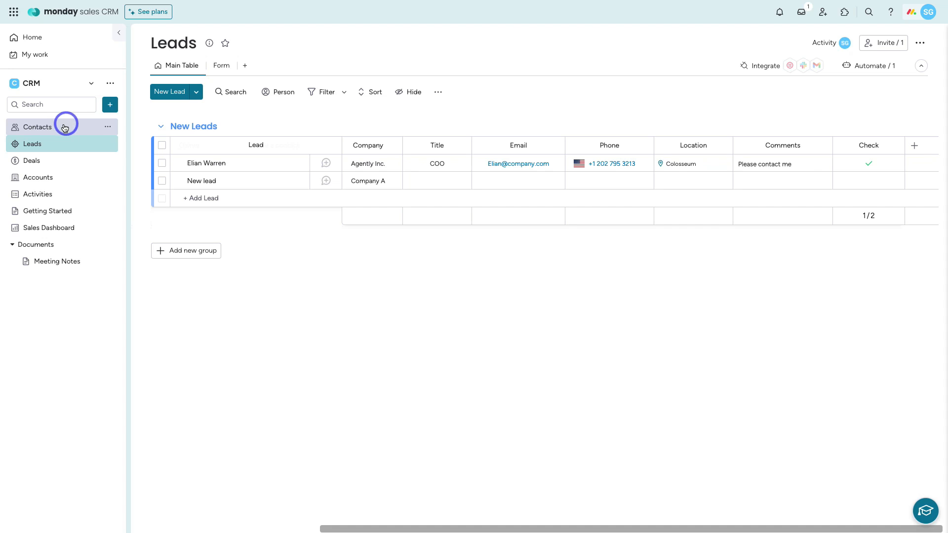
drag(68, 181, 67, 145)
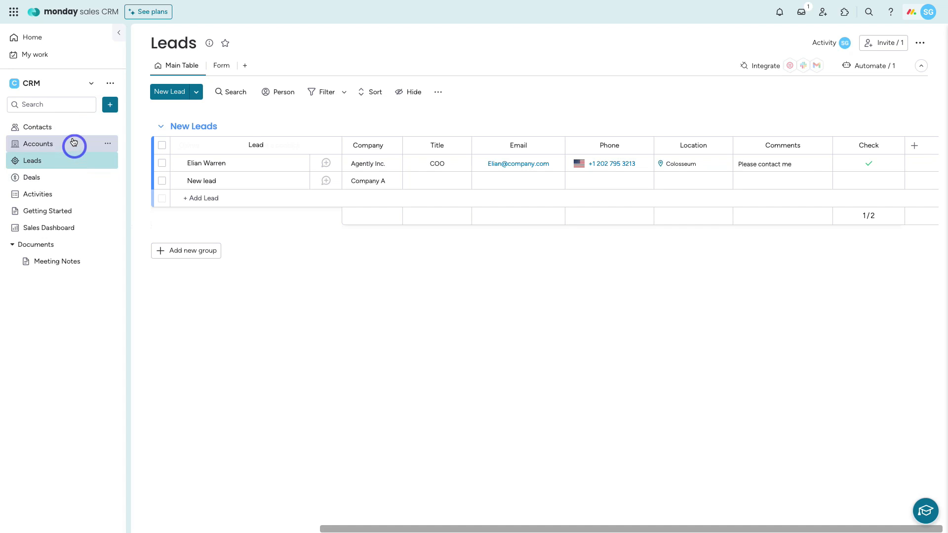
click(70, 130)
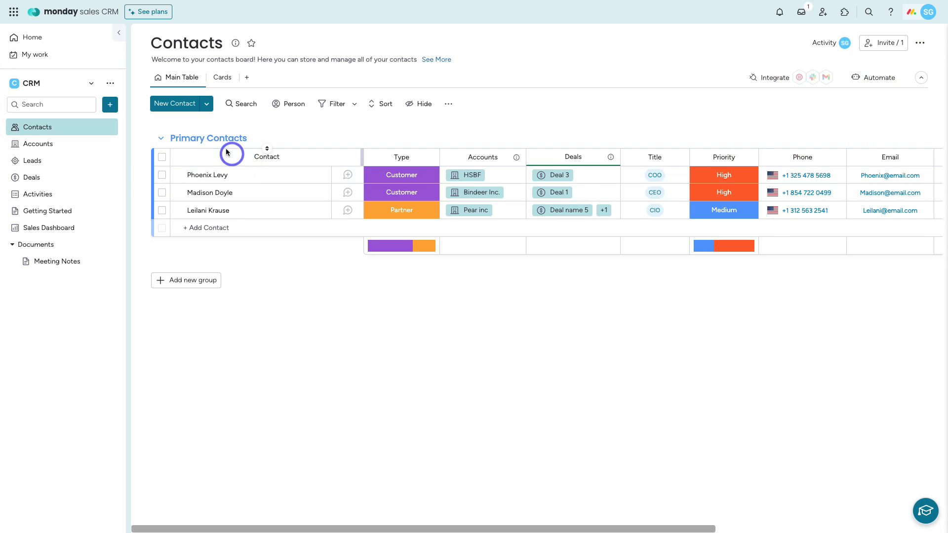
Step: Add a new contact with the person's full name and Type set to Qualified Lead
click(186, 108)
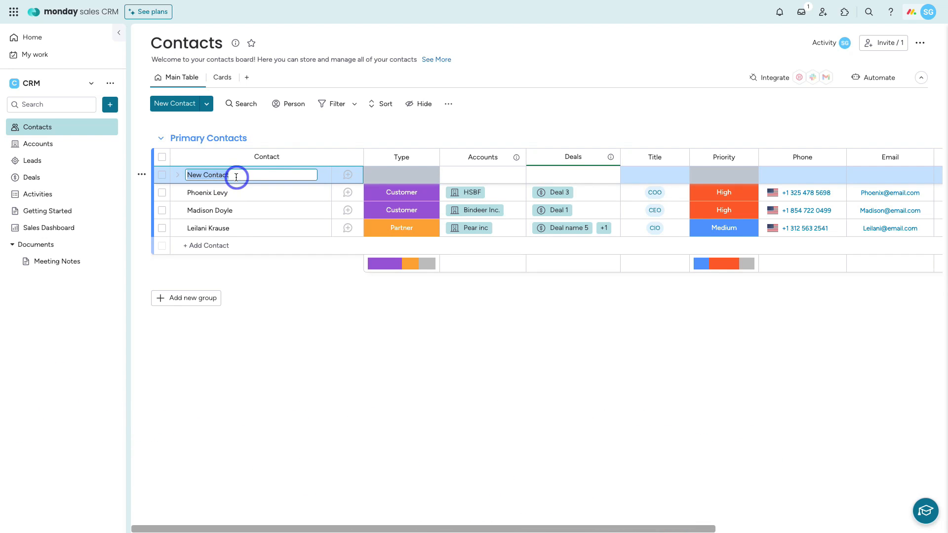
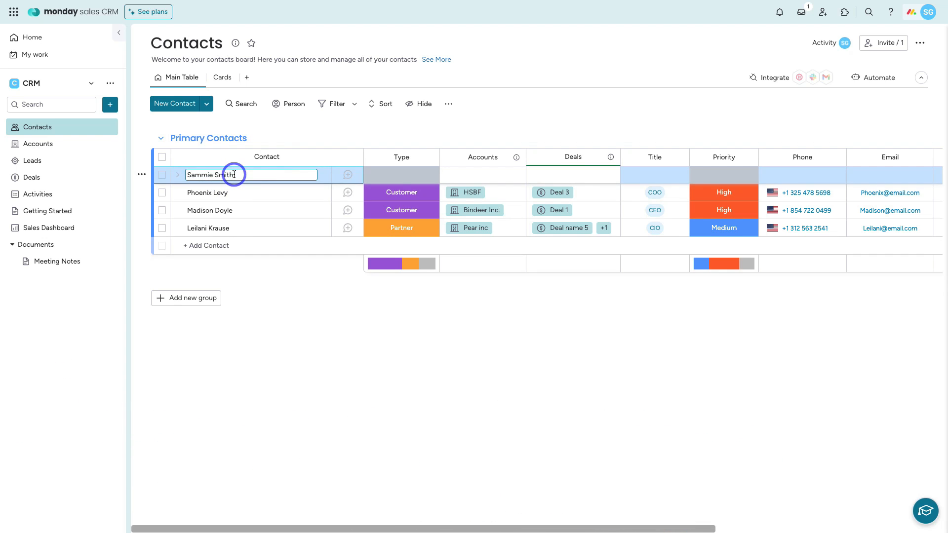
click(400, 176)
click(401, 206)
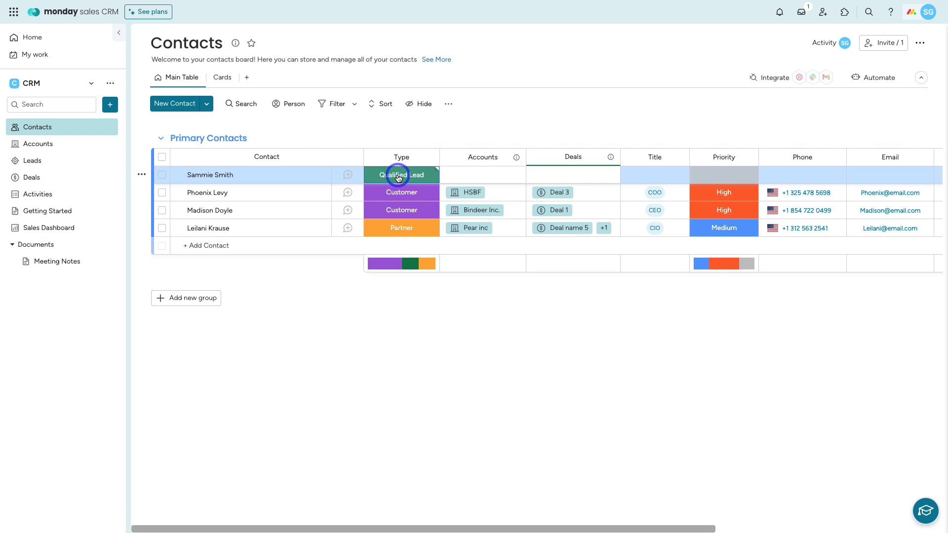
Step: Link the contact to a new account, Kings Roofing Supplies, then view the Accounts board
click(491, 174)
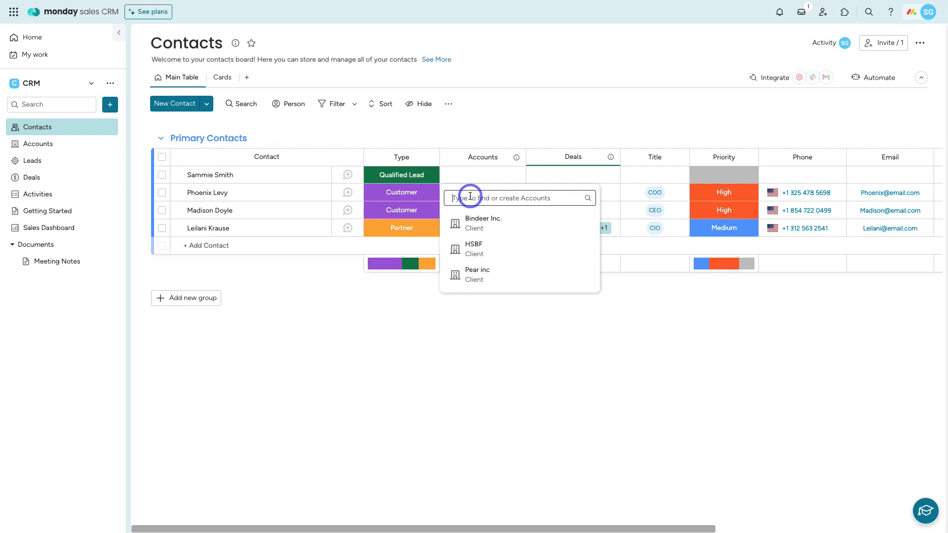
text(Kings Roofing Supplies)
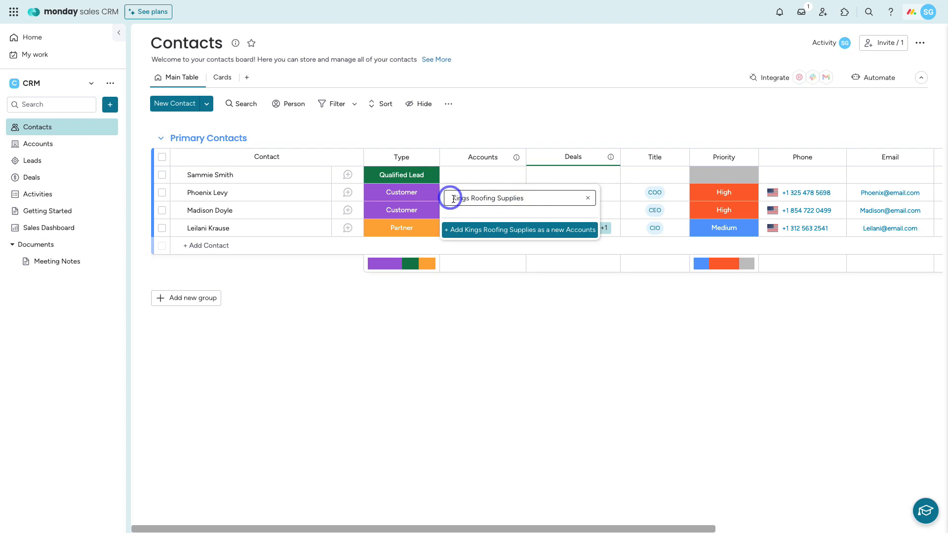
click(509, 228)
click(511, 231)
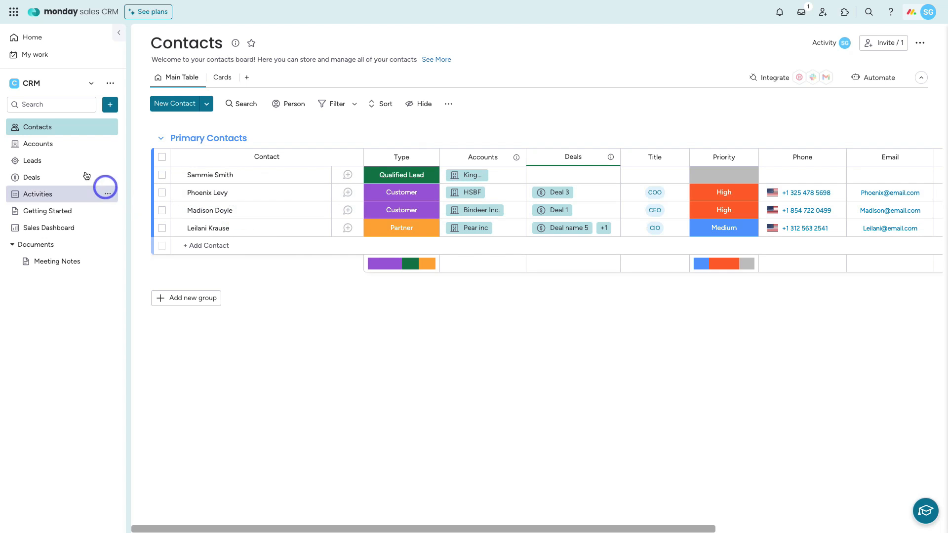
click(72, 148)
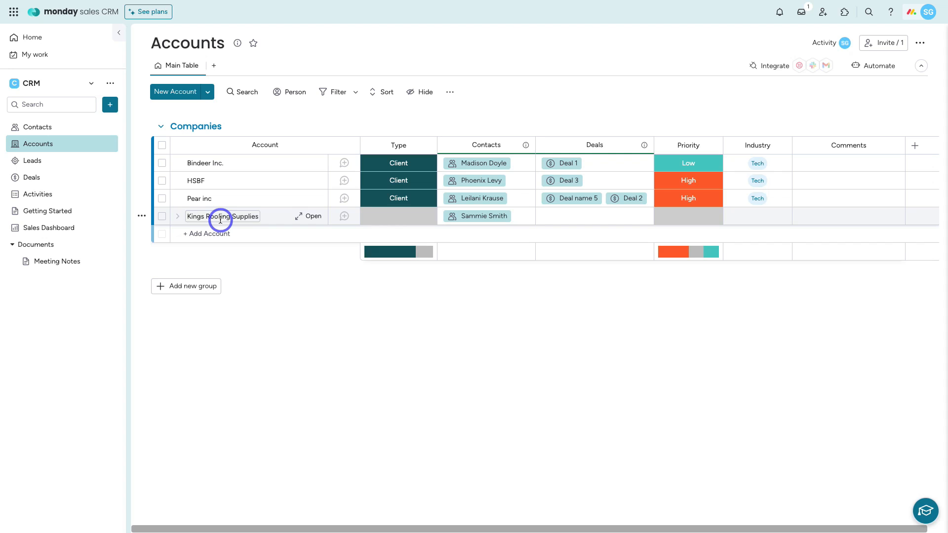
Step: Return to the Contacts board from the sidebar
click(72, 129)
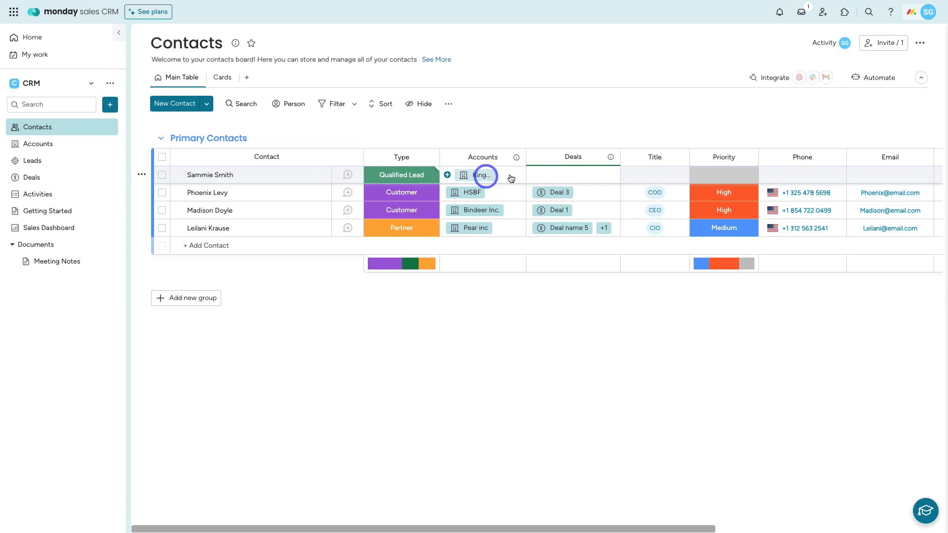
Step: Create 'Web Design Deal' from the contact's Deals cell and link it to the contact
click(558, 175)
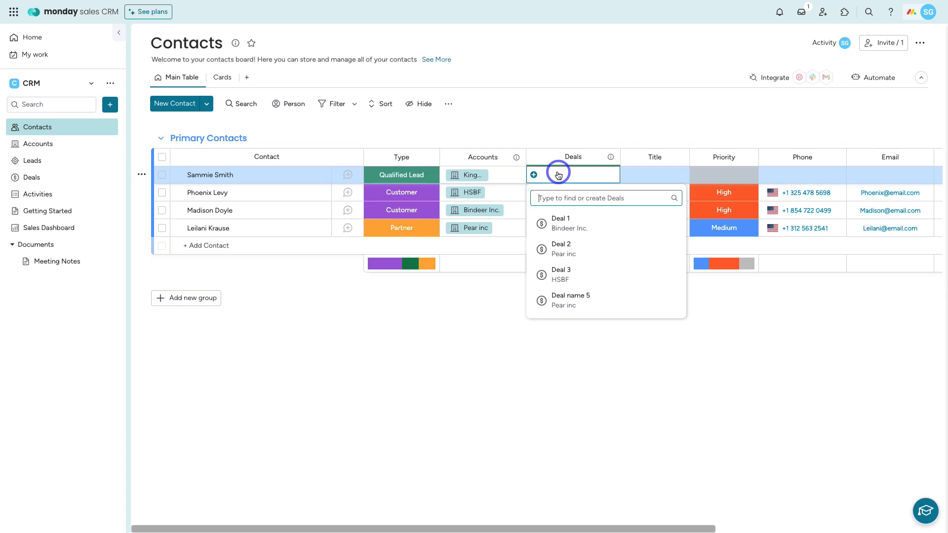
text(Web Design Deal)
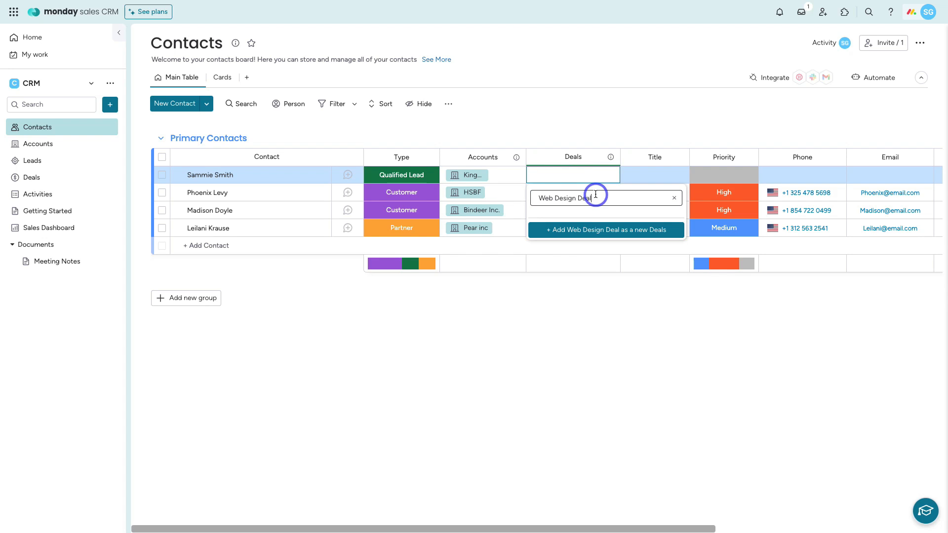
click(601, 227)
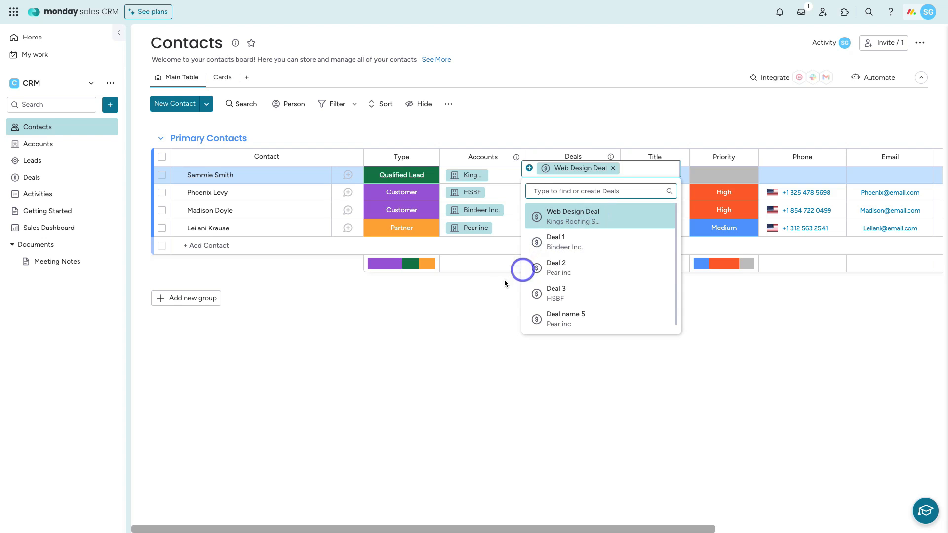
click(486, 292)
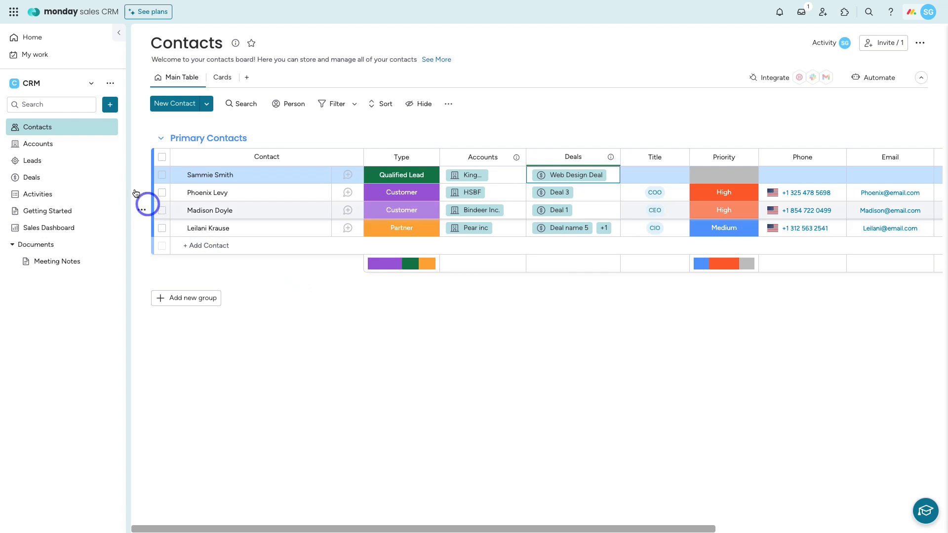
click(57, 177)
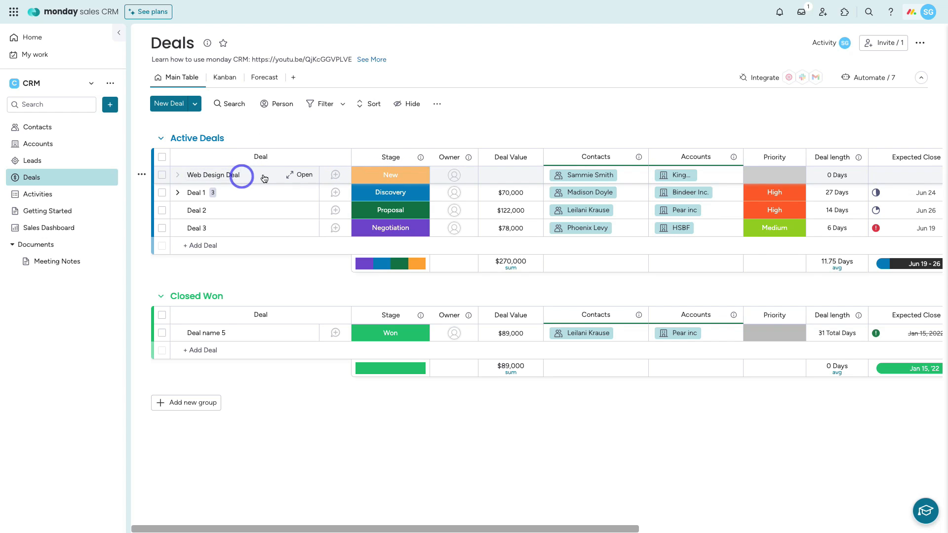
Step: Back on Contacts, edit the Qualified Lead contact's Deals value cell to $10,000
click(70, 131)
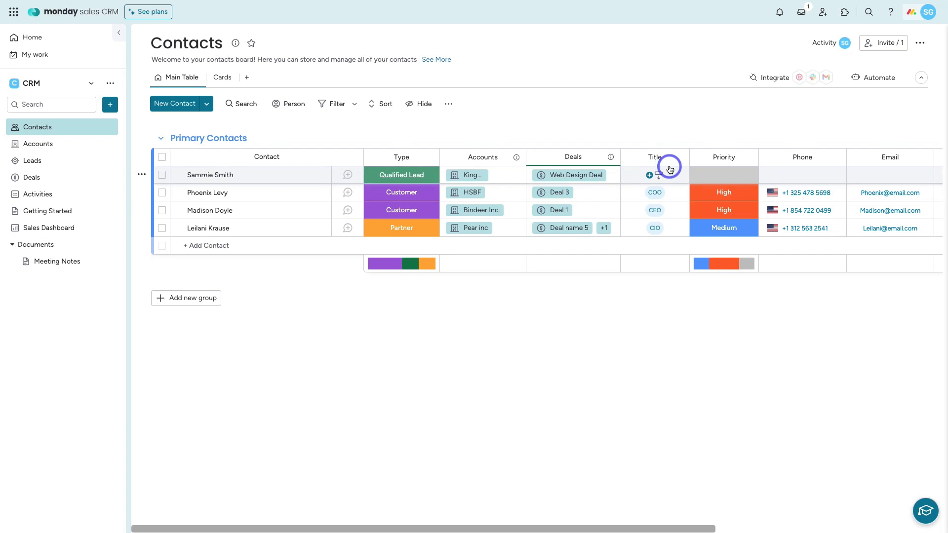
scroll(668, 167, right, 3)
scroll(669, 166, right, 5)
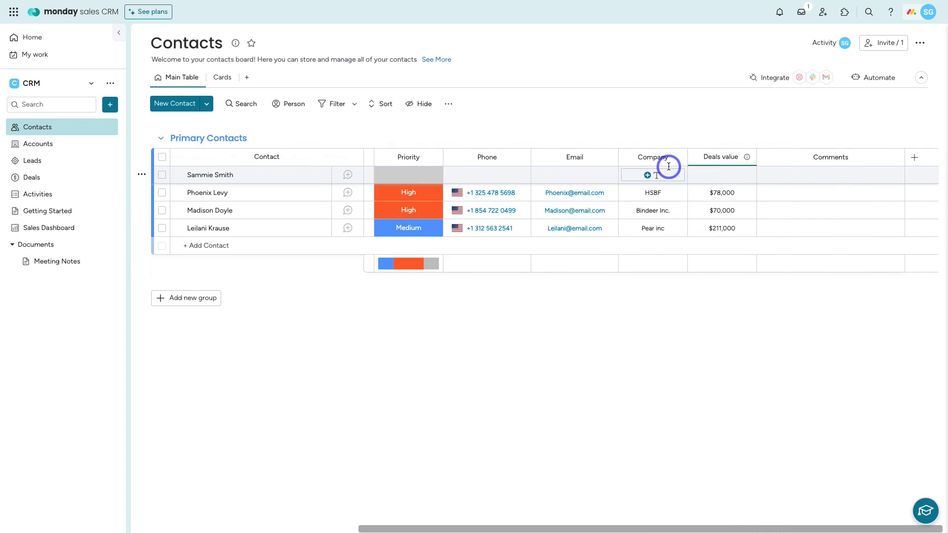
click(724, 173)
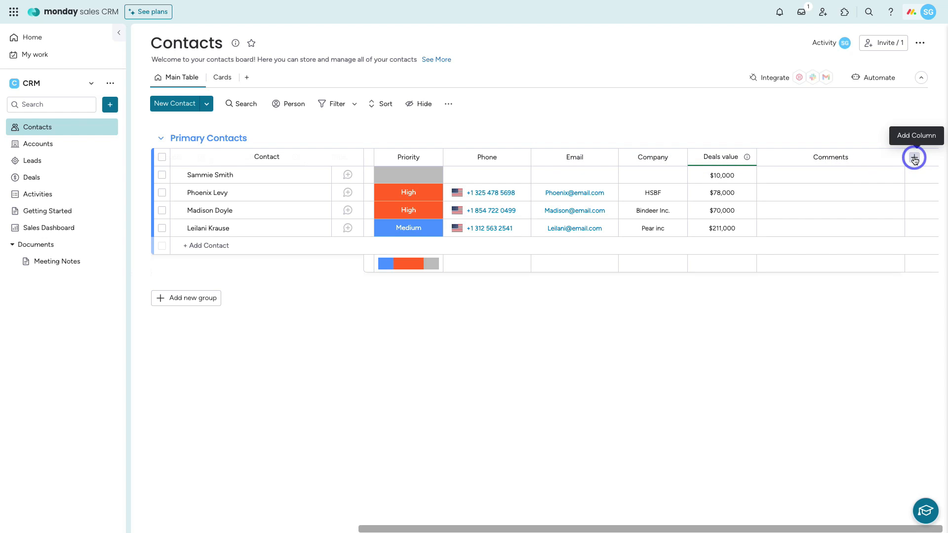
scroll(771, 308, left, 5)
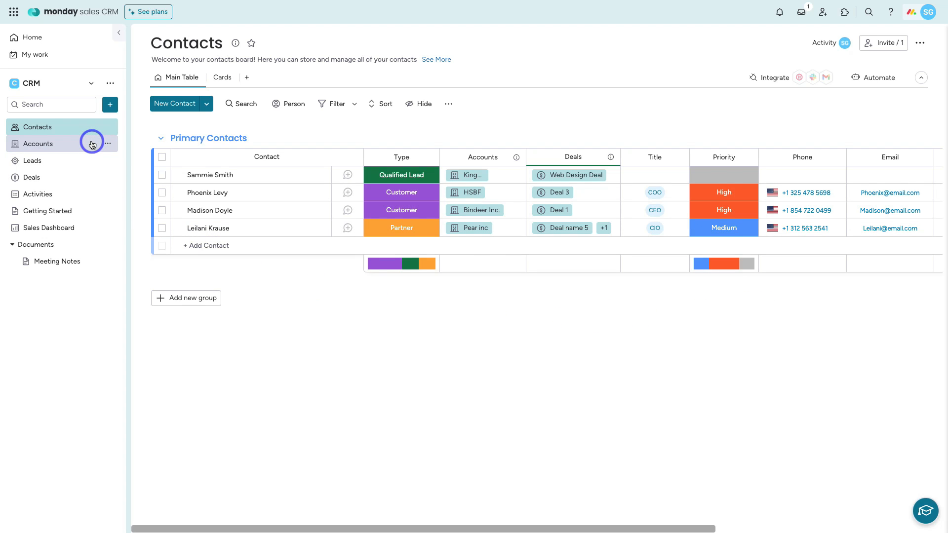
click(67, 181)
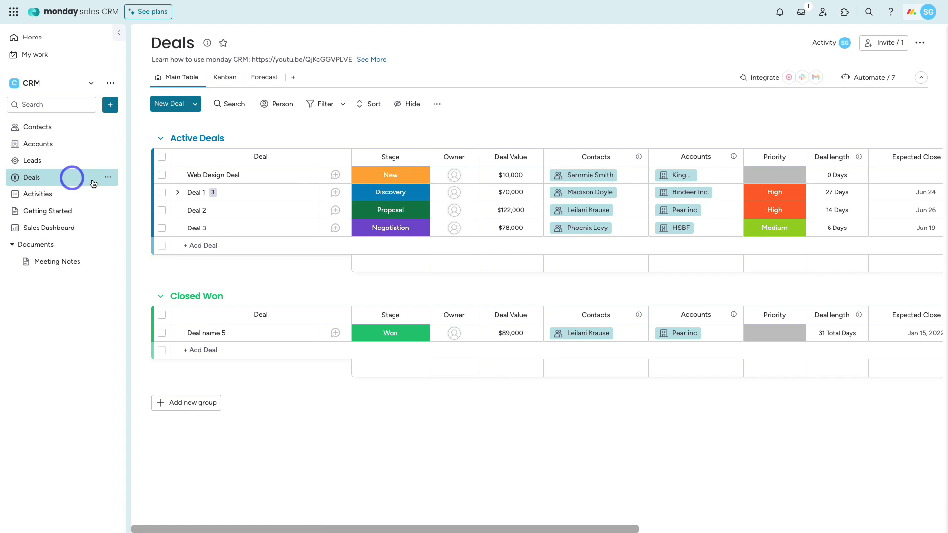
click(864, 84)
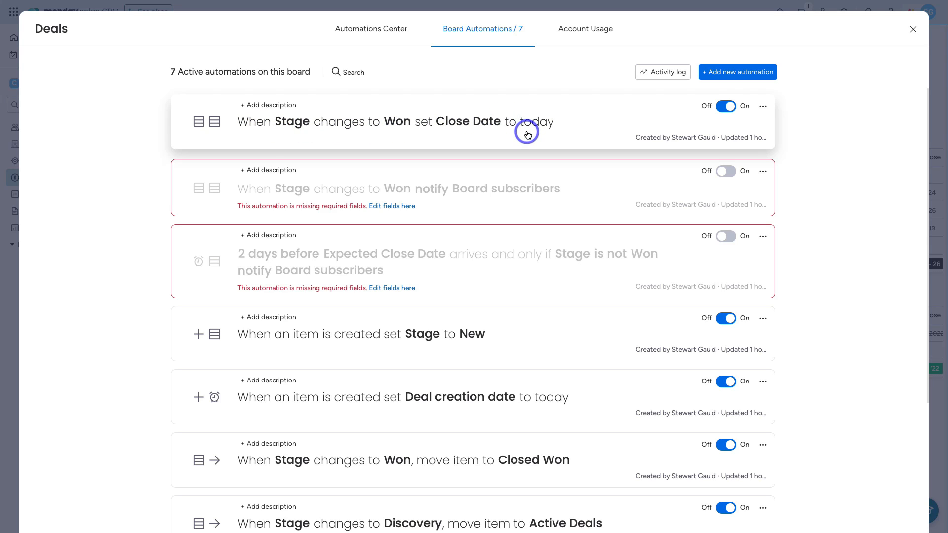
scroll(566, 130, down, 3)
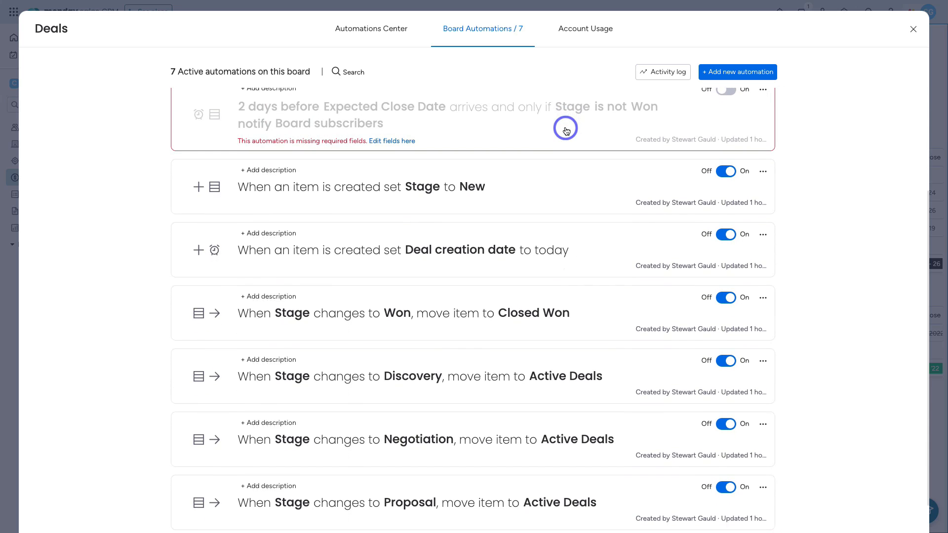
scroll(565, 127, up, 3)
scroll(389, 186, down, 3)
scroll(390, 184, down, 1)
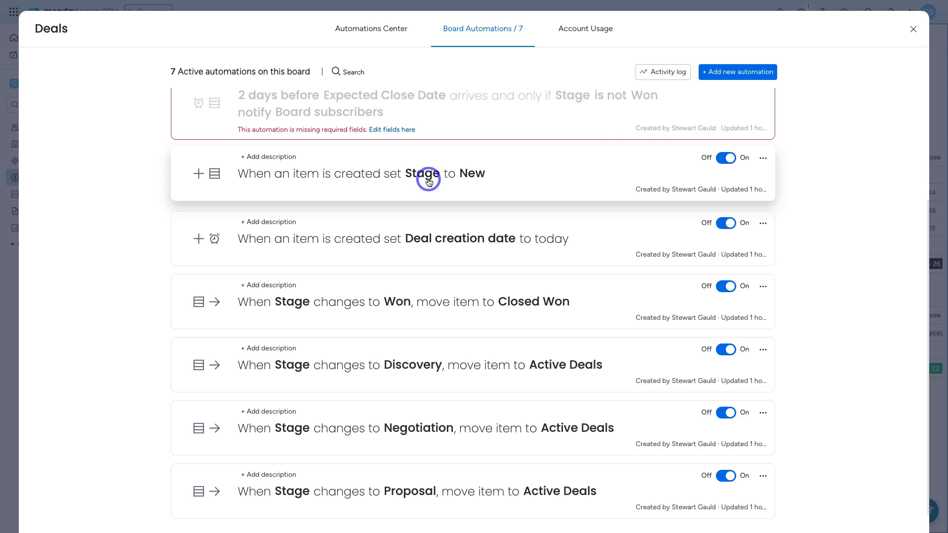
scroll(428, 182, down, 1)
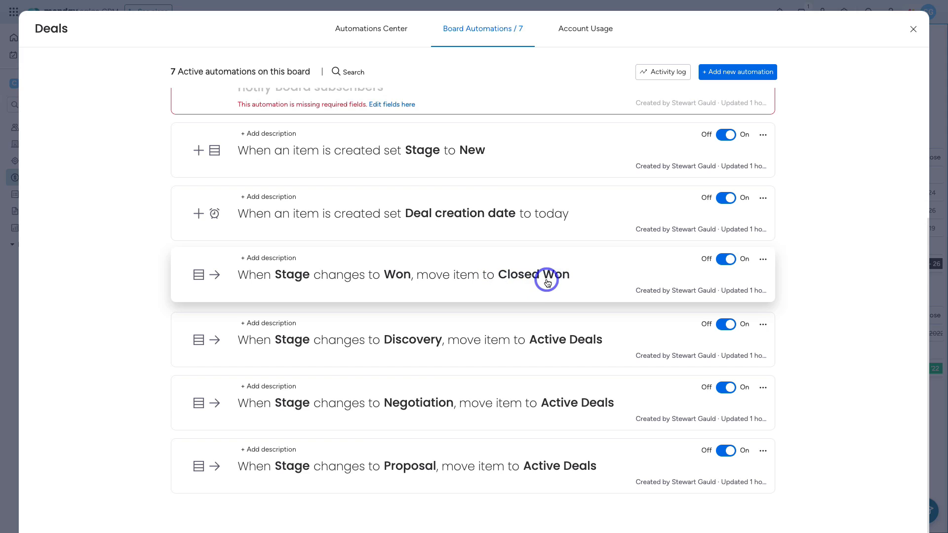
scroll(575, 331, up, 5)
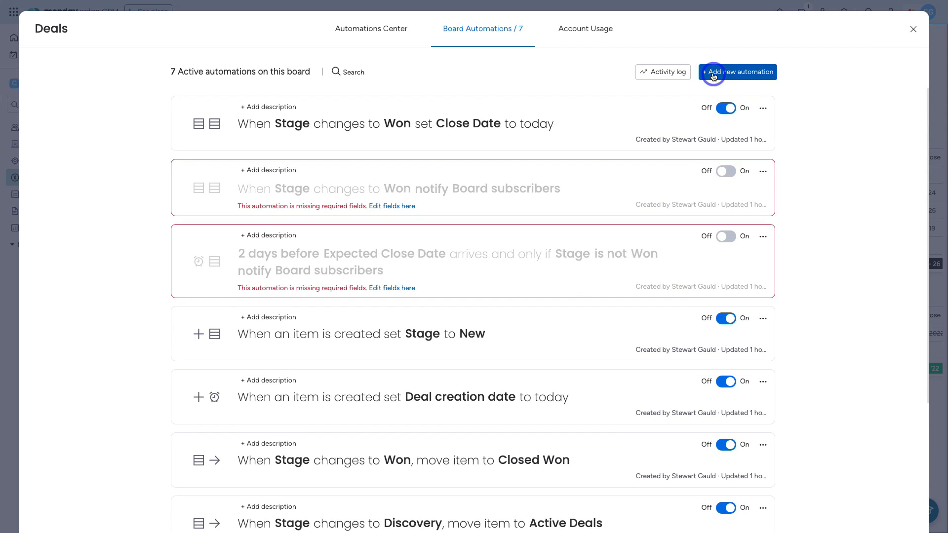
Step: Create an automation triggered when the Stage column changes from New to Discovery
click(725, 73)
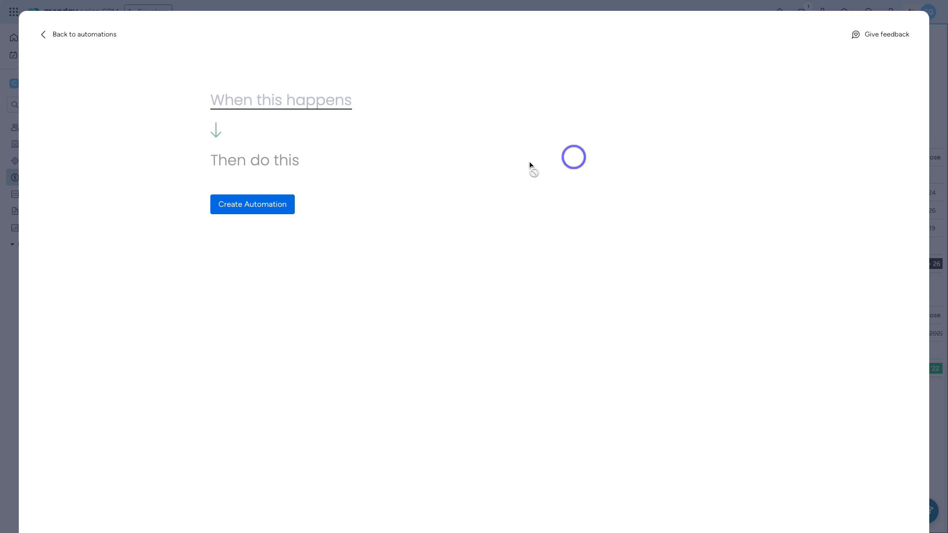
click(252, 98)
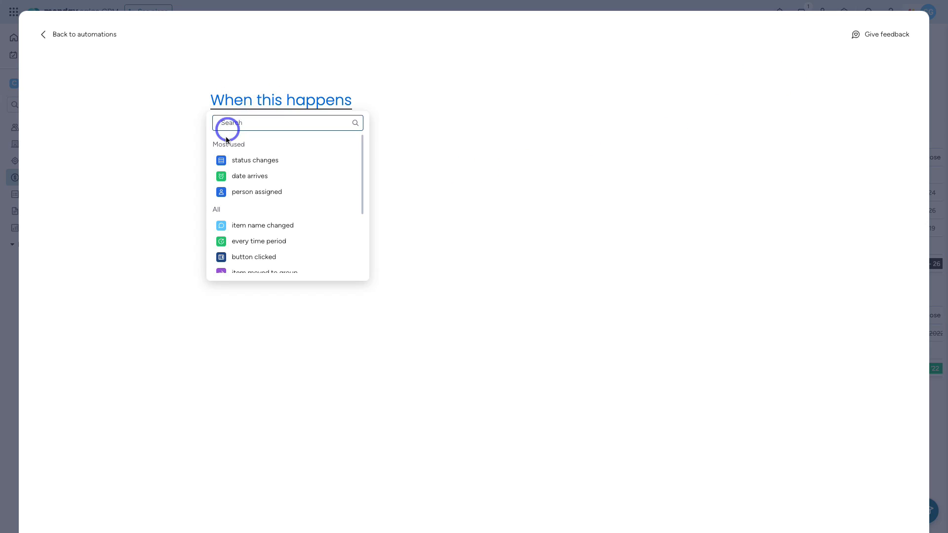
click(257, 162)
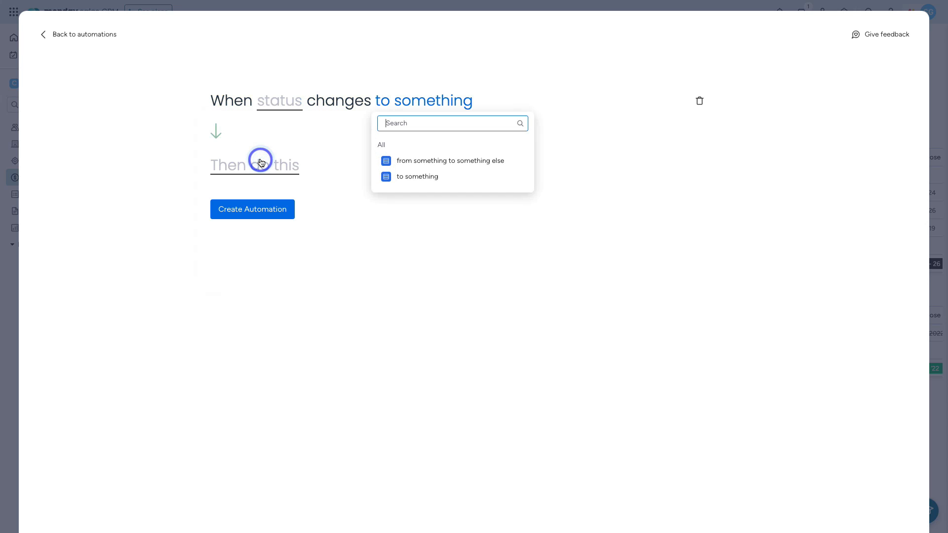
click(420, 160)
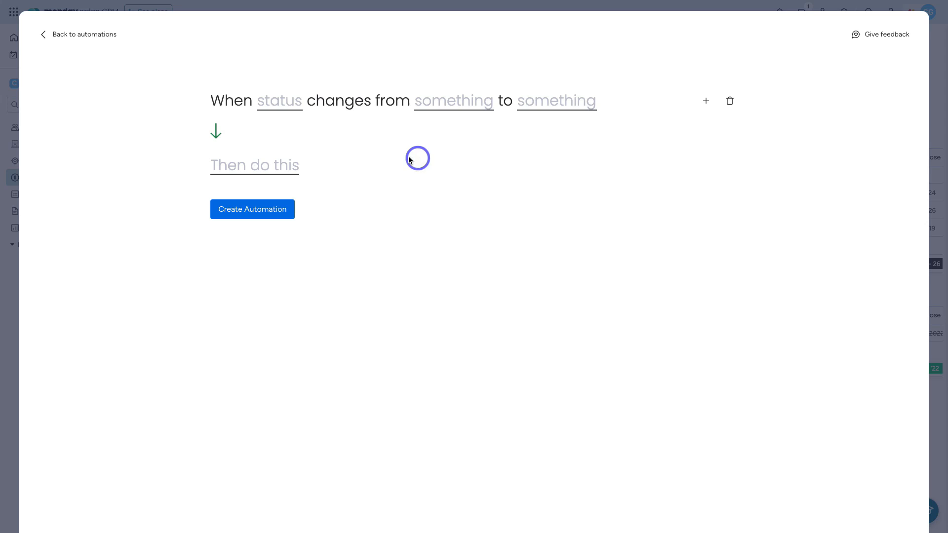
click(287, 105)
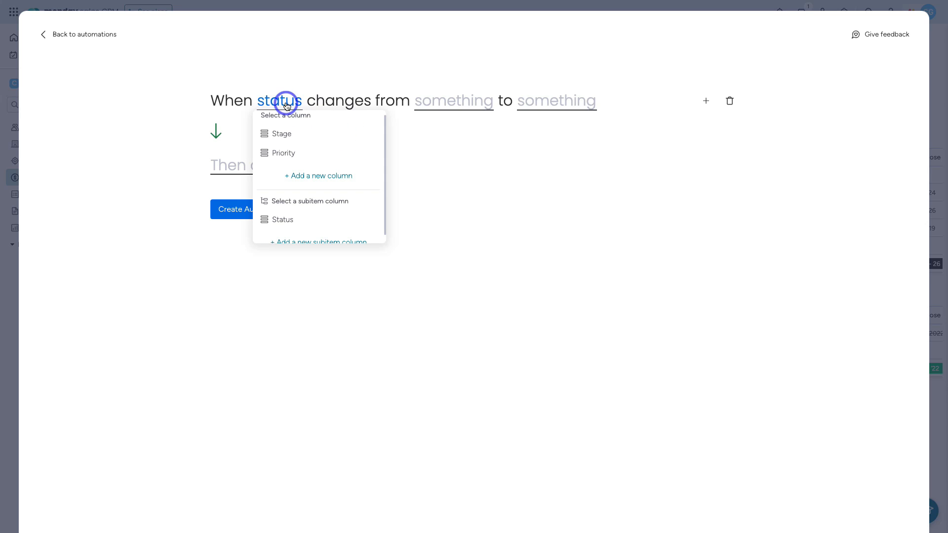
click(287, 133)
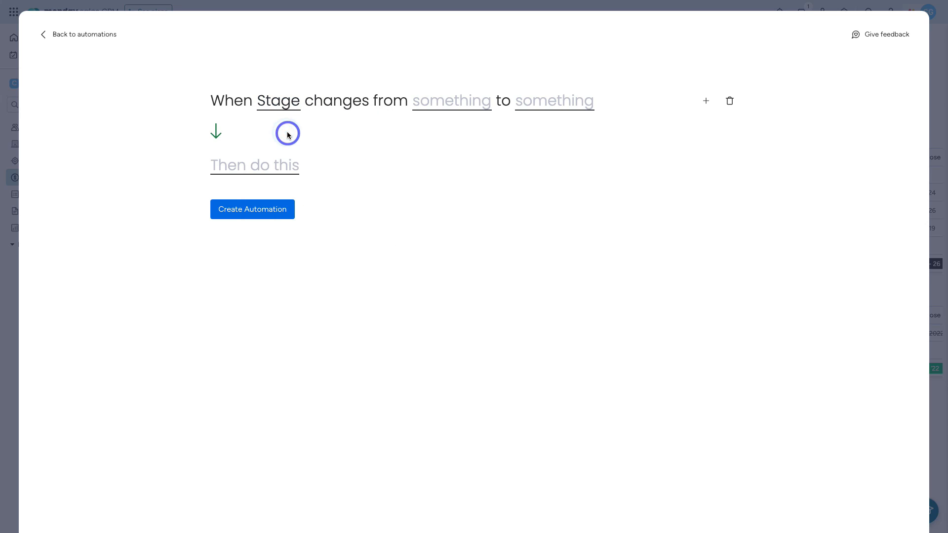
click(449, 106)
click(448, 155)
click(513, 106)
click(515, 133)
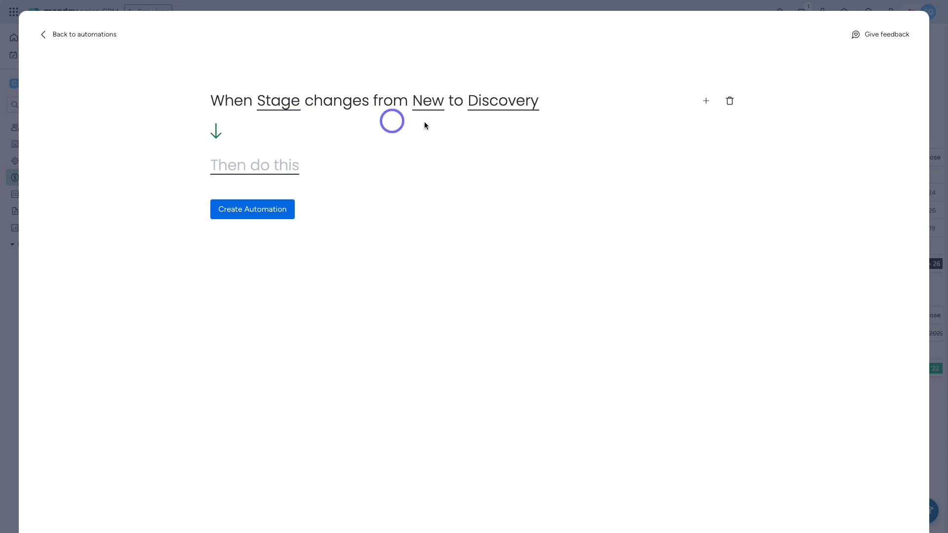
Step: Set the automation's action to a notification
click(225, 171)
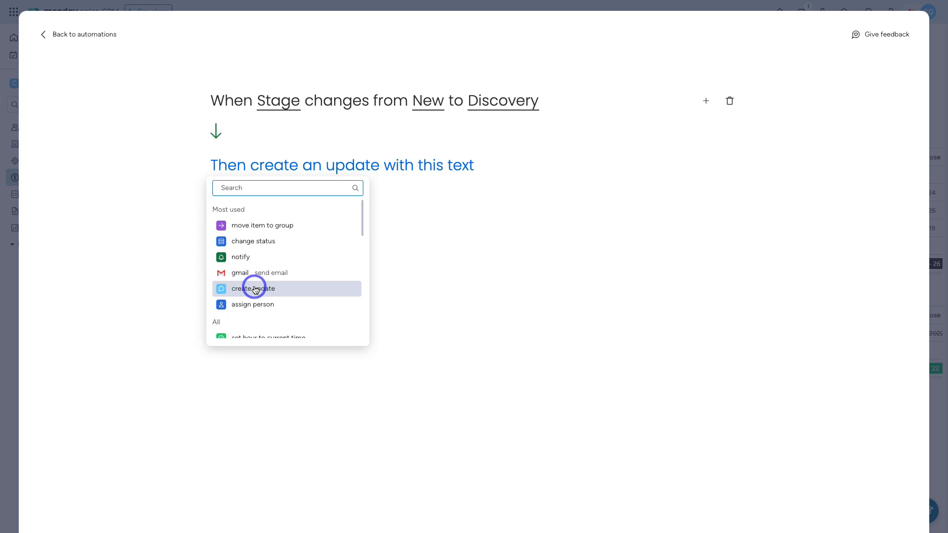
scroll(254, 289, down, 5)
scroll(254, 286, up, 5)
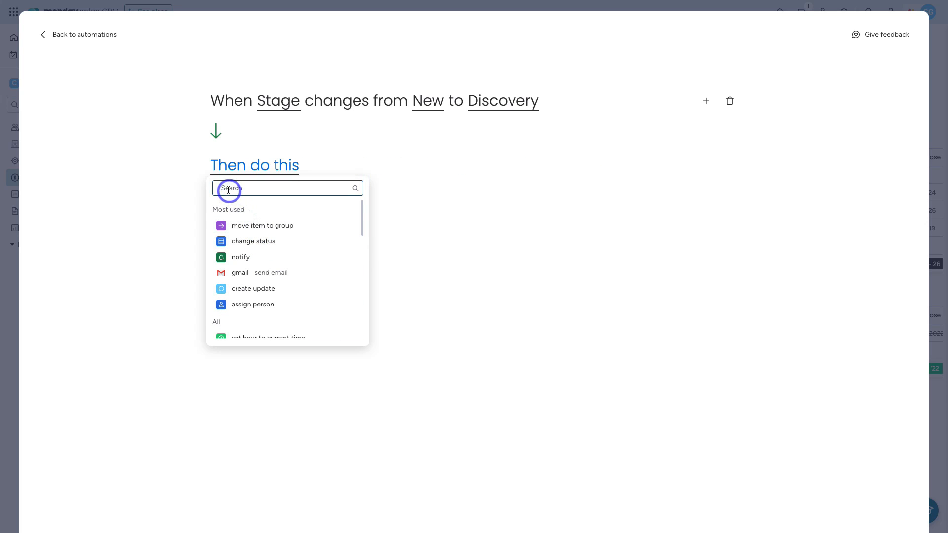
click(268, 191)
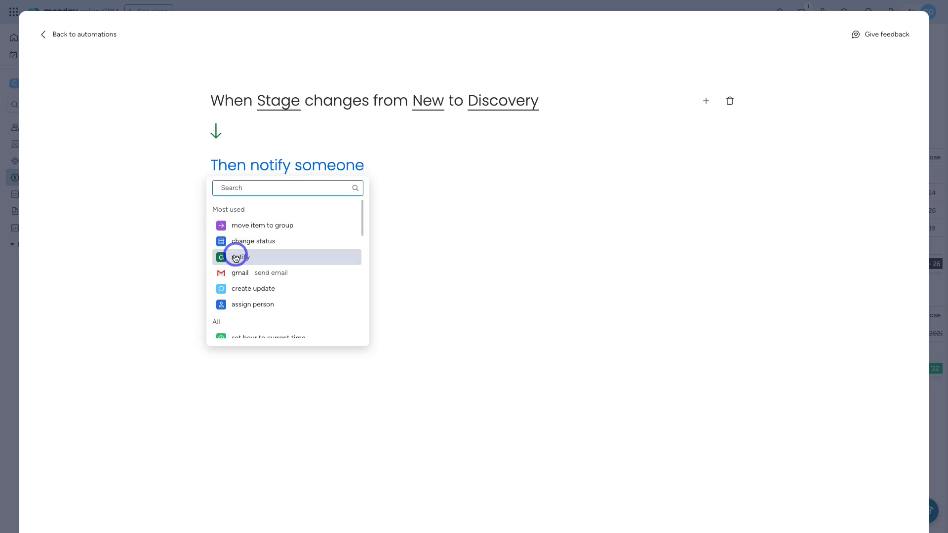
click(262, 258)
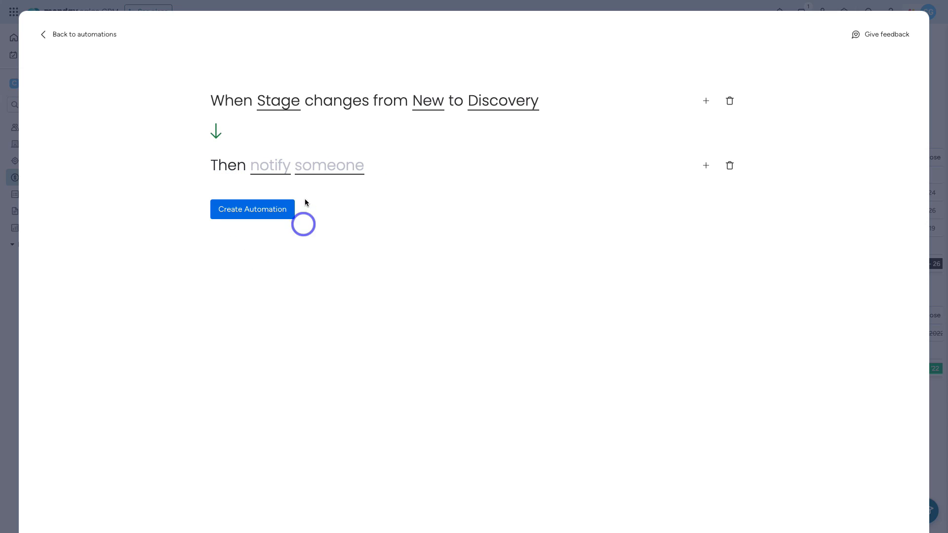
Step: Edit the notification message text and set its recipient to Me
click(268, 165)
click(307, 218)
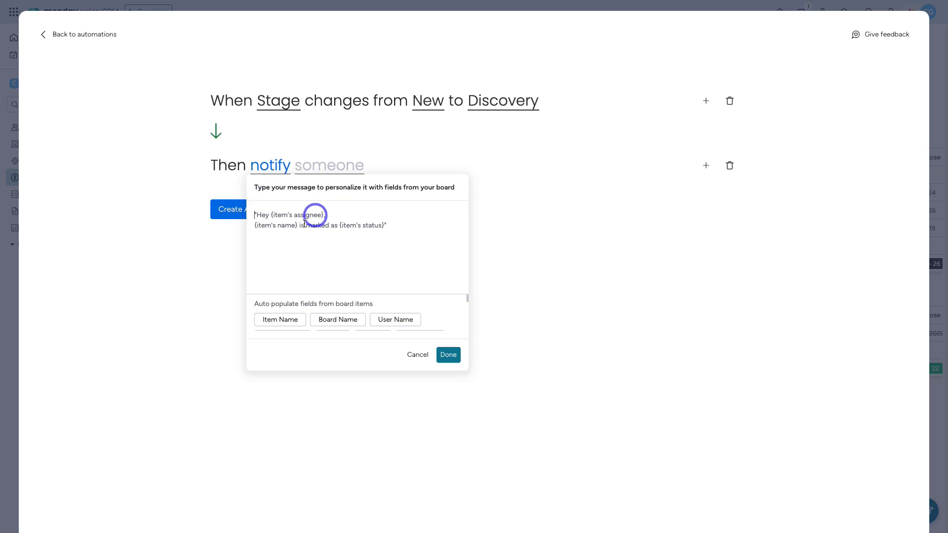
text(Hey)
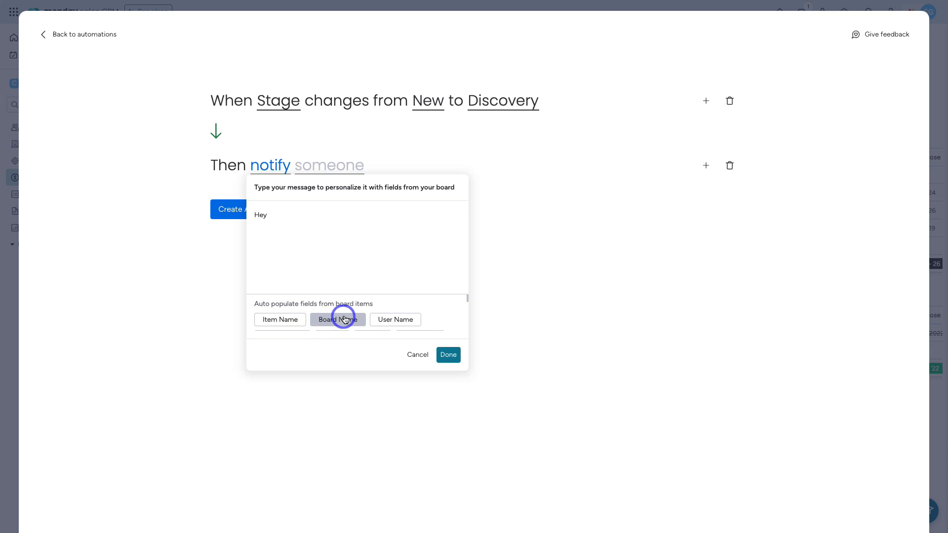
click(447, 355)
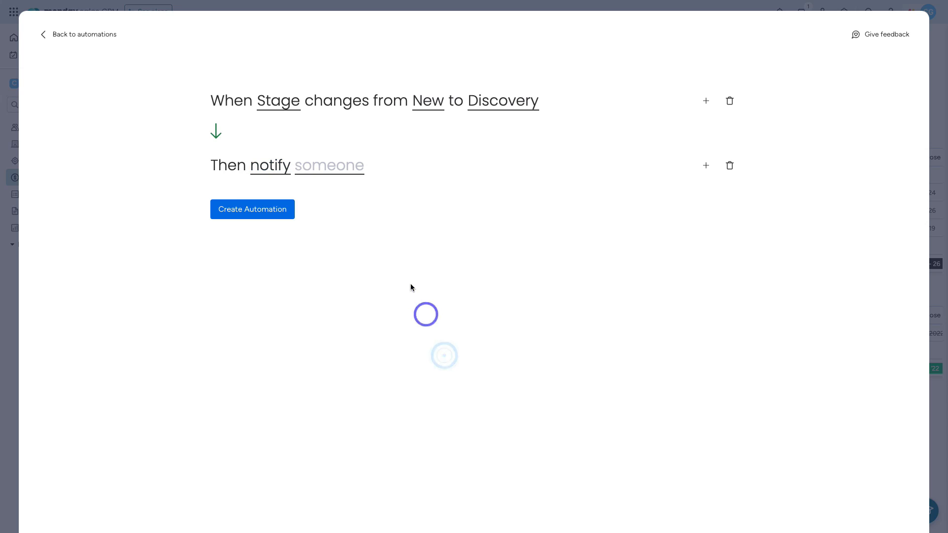
click(316, 167)
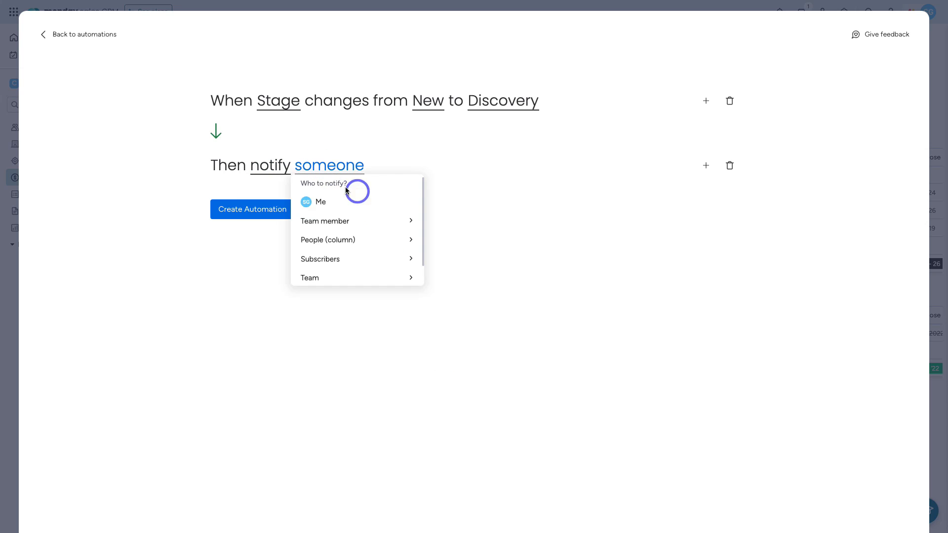
click(349, 203)
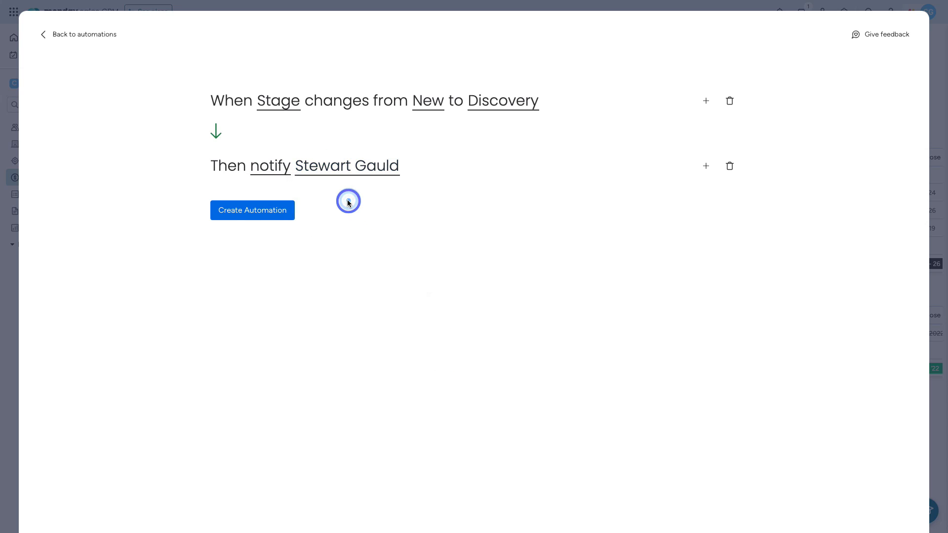
Step: Create the automation, bringing Deals to 8 automations, and browse the Automations Center templates
click(252, 217)
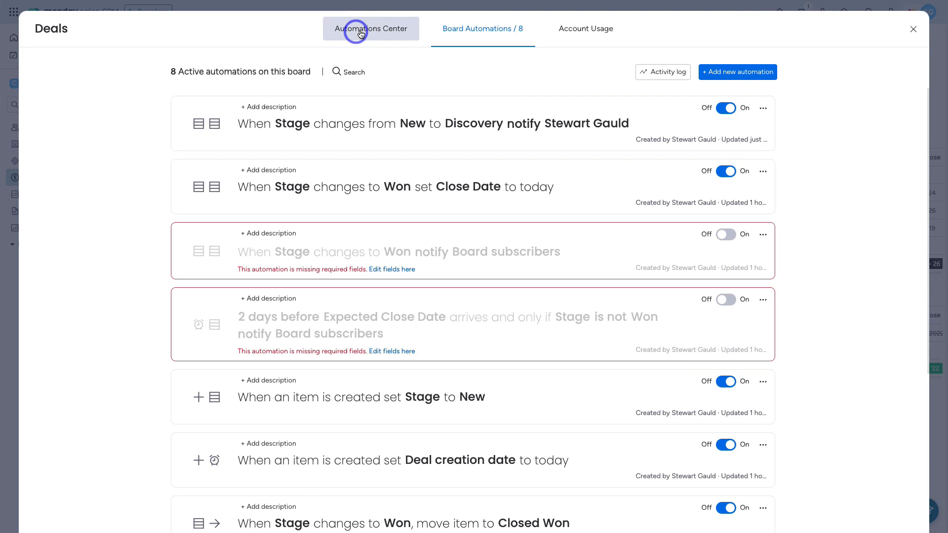
click(357, 31)
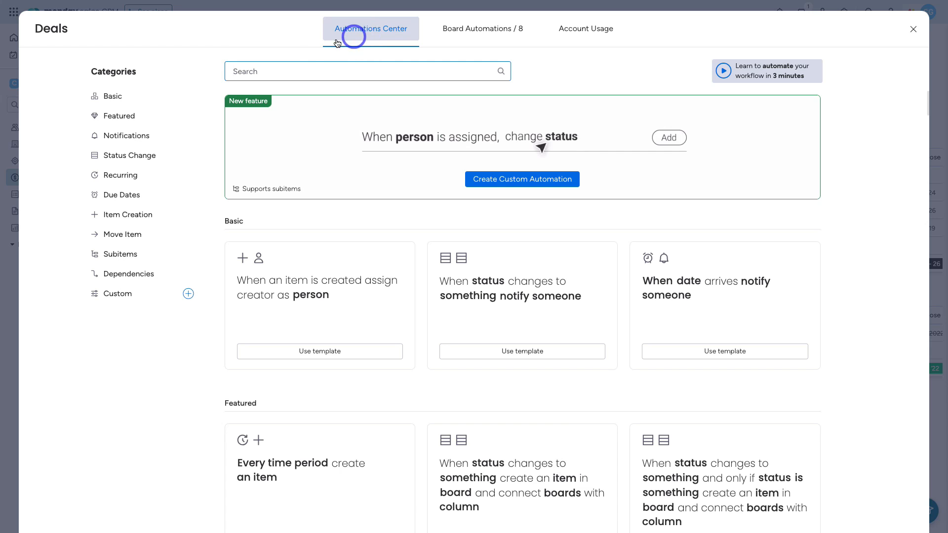
scroll(316, 274, down, 3)
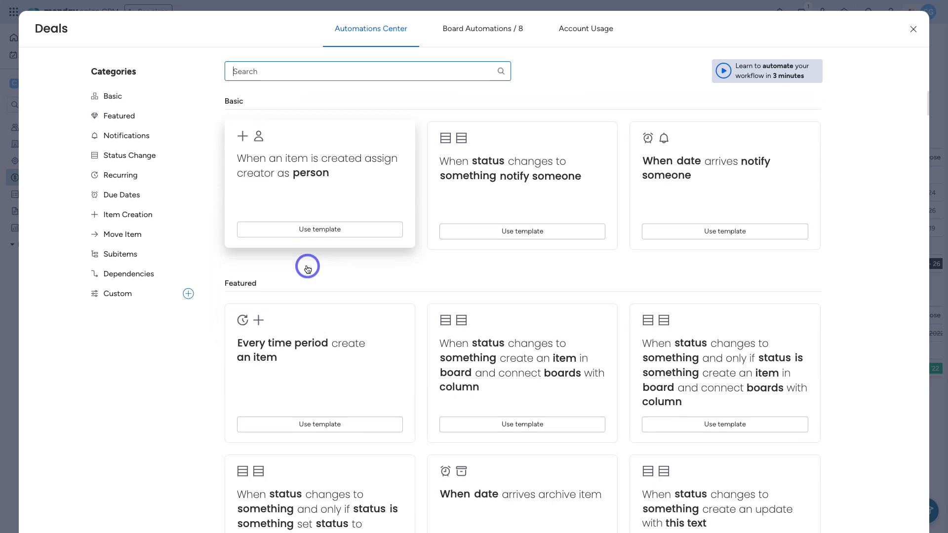
scroll(307, 268, down, 6)
scroll(306, 269, up, 8)
scroll(306, 269, up, 1)
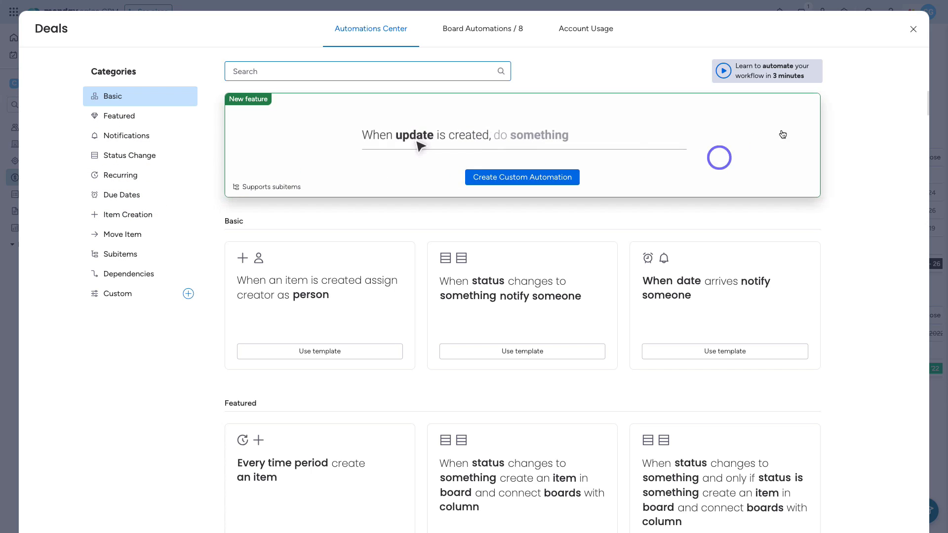
Step: Close the automations window, switch to the Contacts board, and add a new Form view there
click(911, 30)
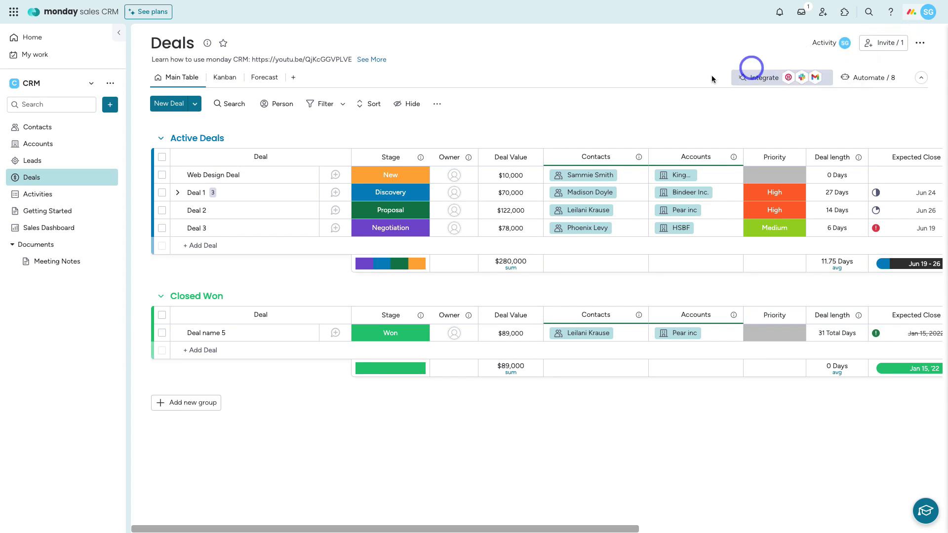
click(83, 131)
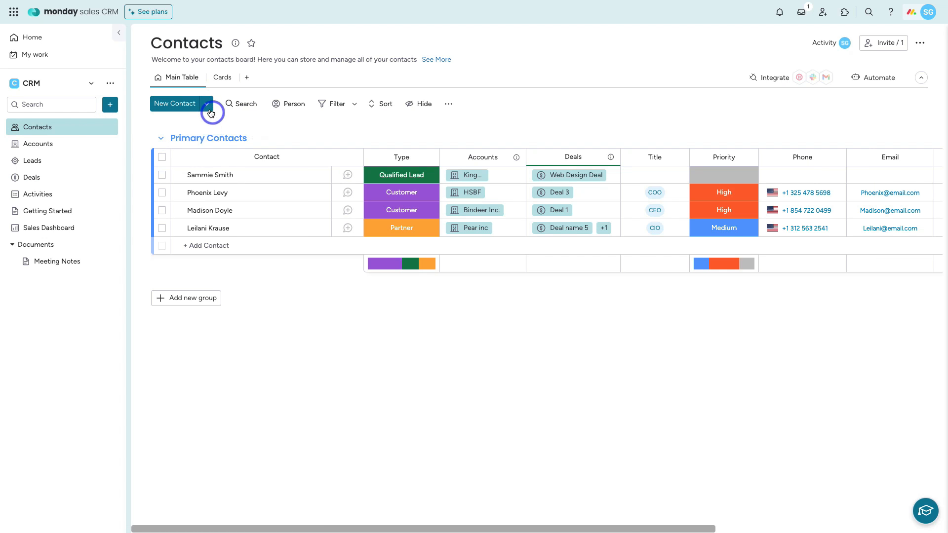
click(207, 105)
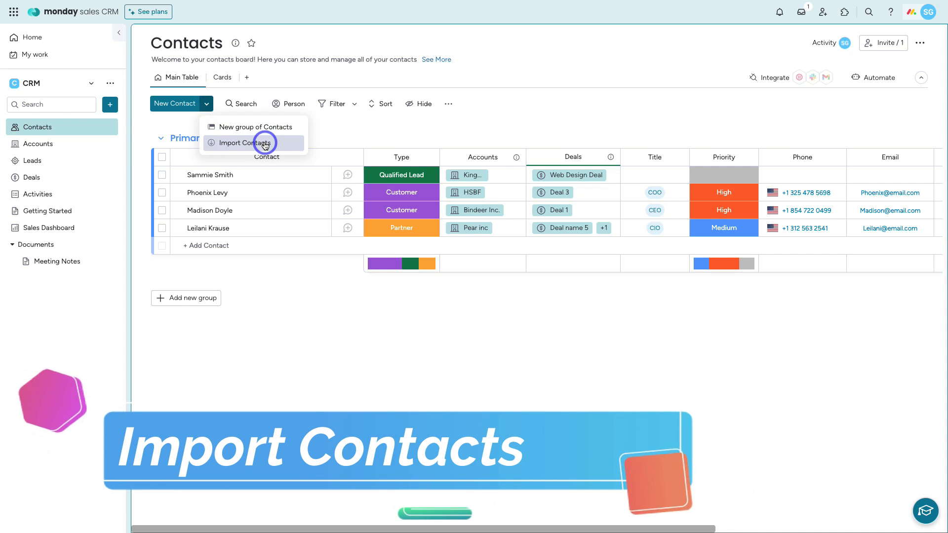
click(328, 138)
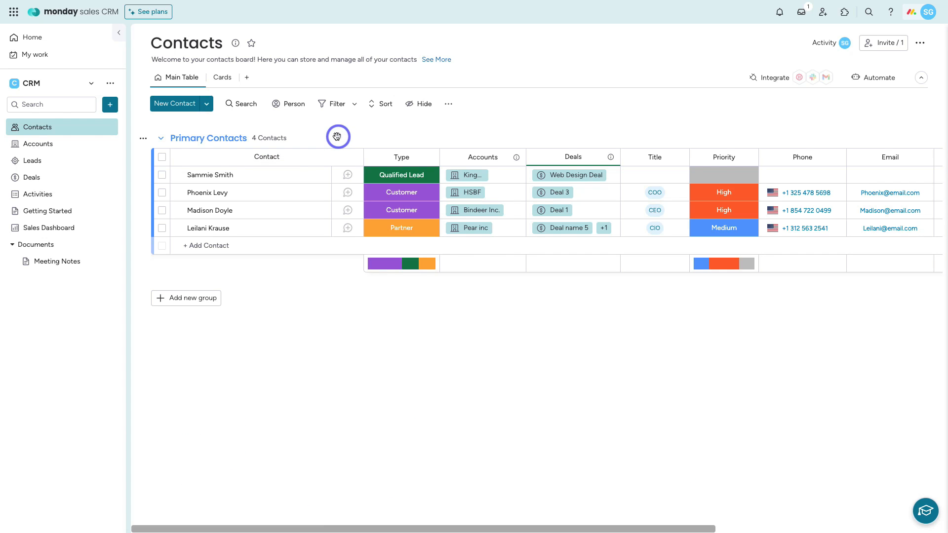
click(246, 79)
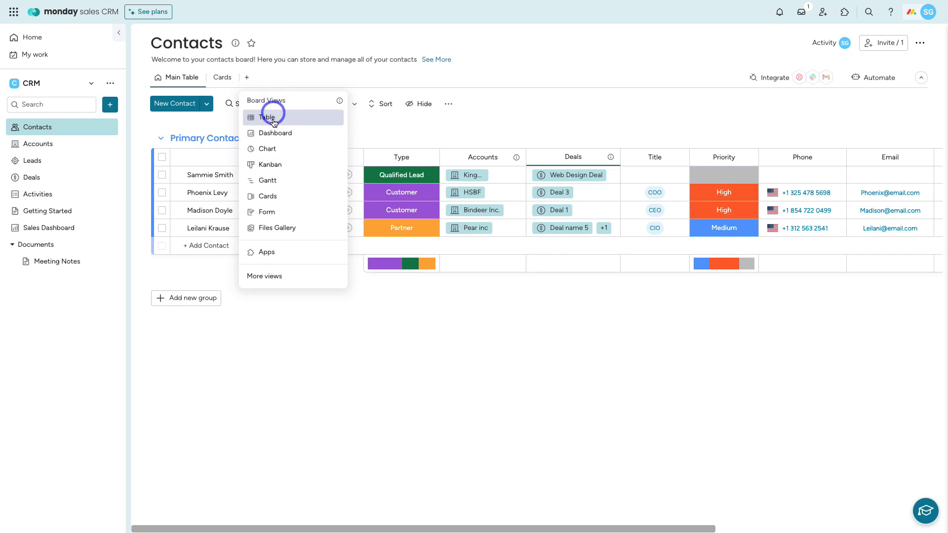
click(289, 212)
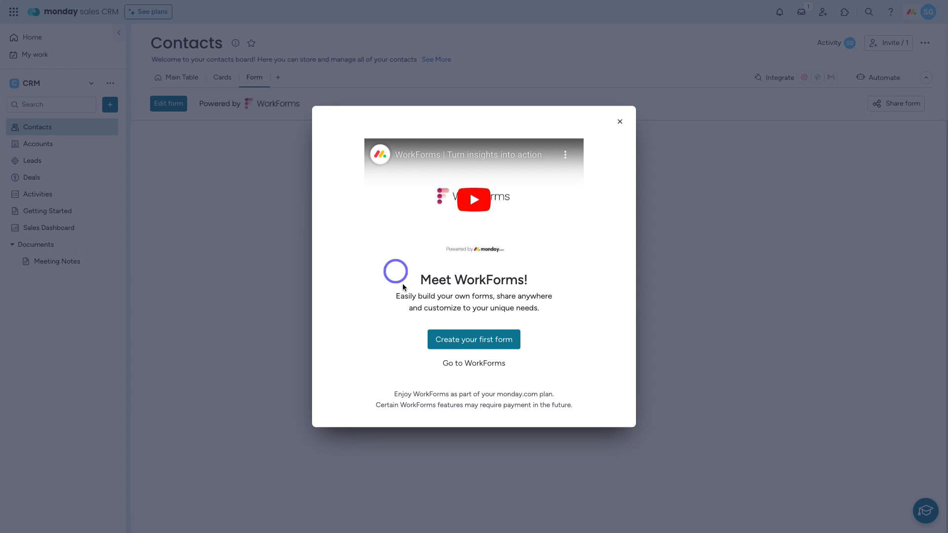
click(476, 344)
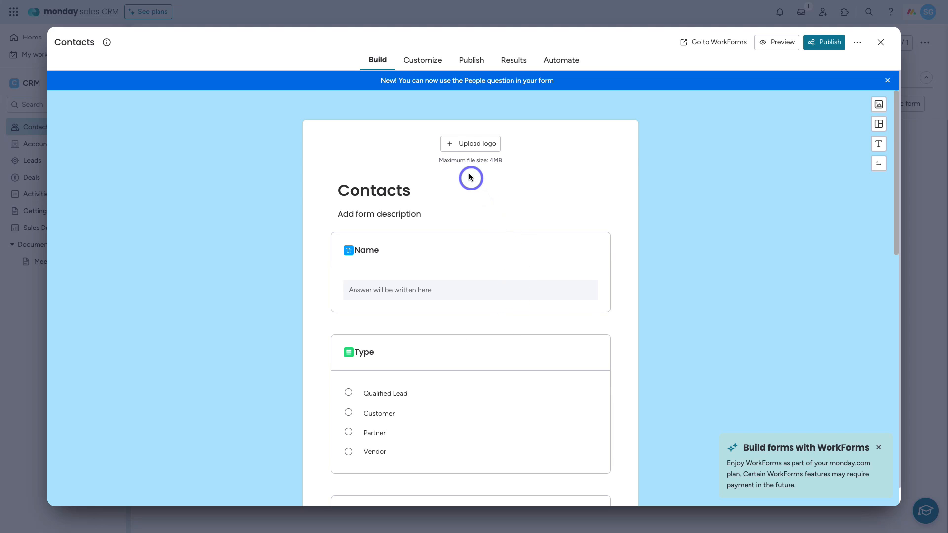
scroll(483, 175, down, 1)
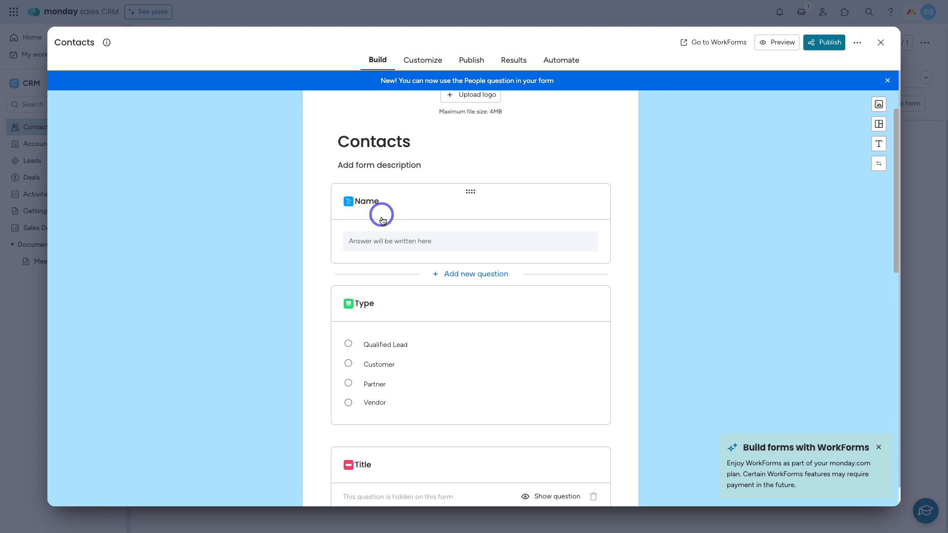
scroll(438, 220, down, 3)
scroll(440, 223, down, 6)
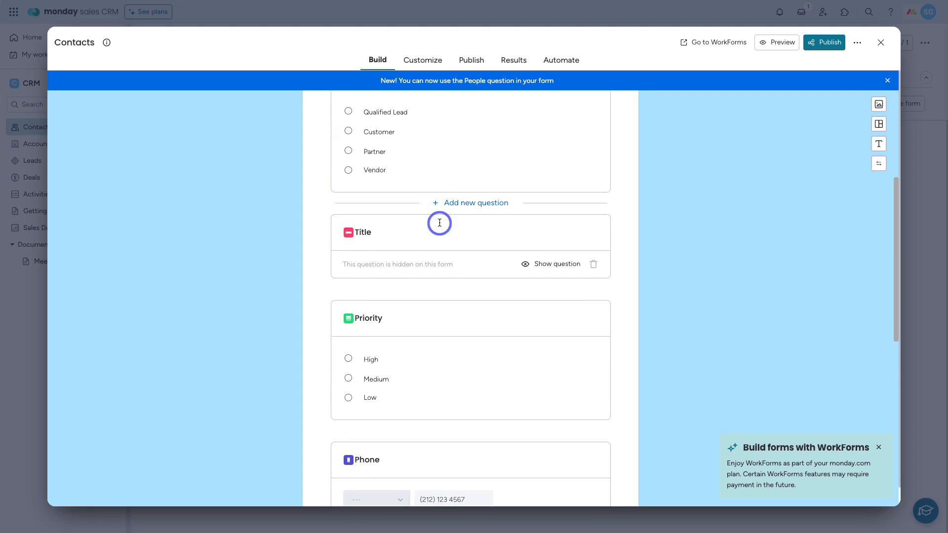
scroll(439, 226, down, 4)
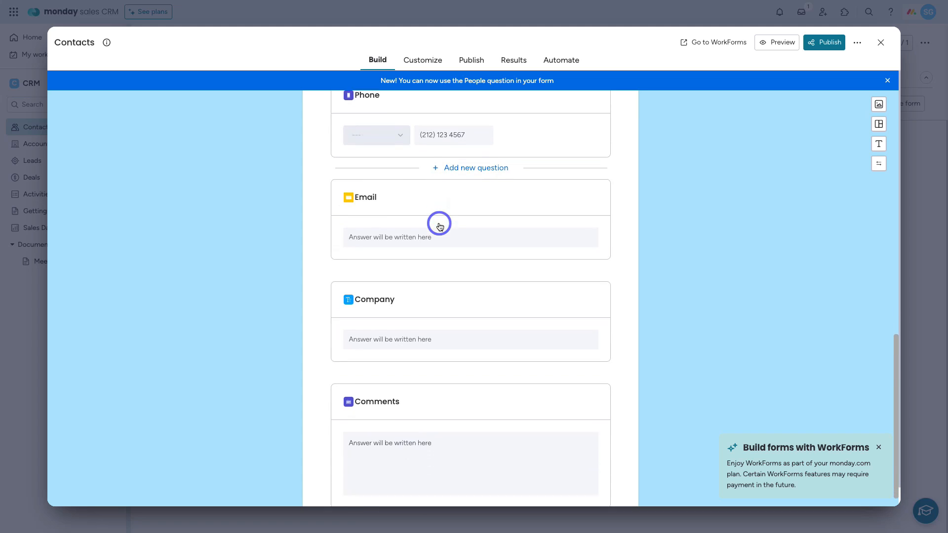
scroll(440, 225, up, 9)
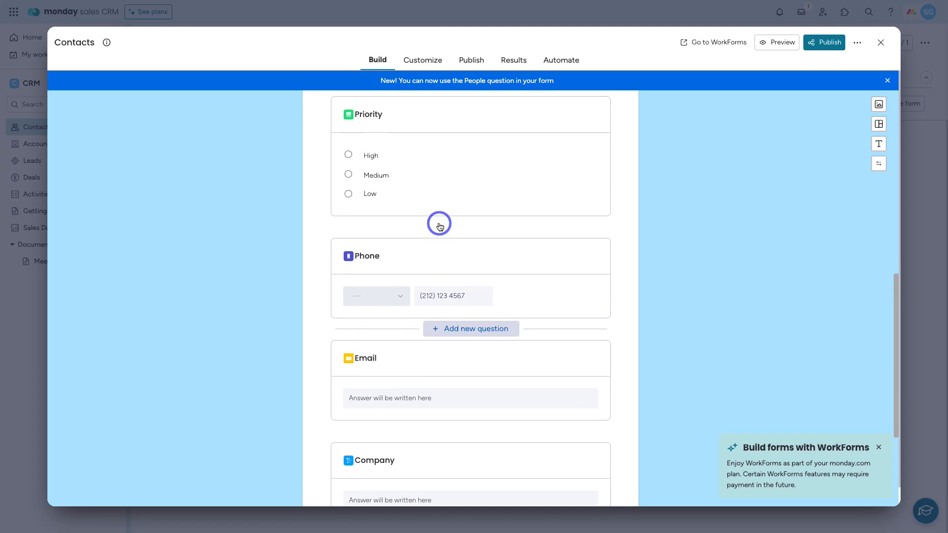
scroll(439, 223, up, 4)
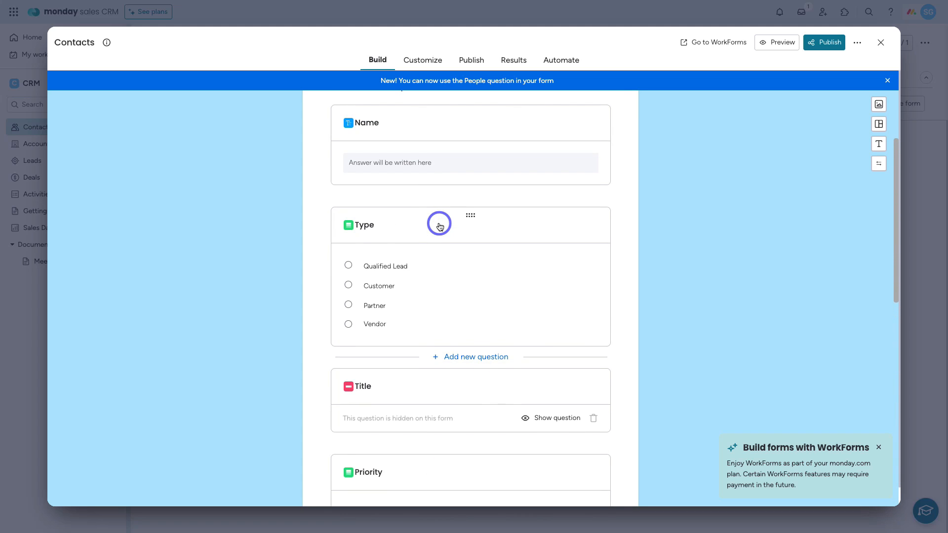
scroll(439, 223, down, 2)
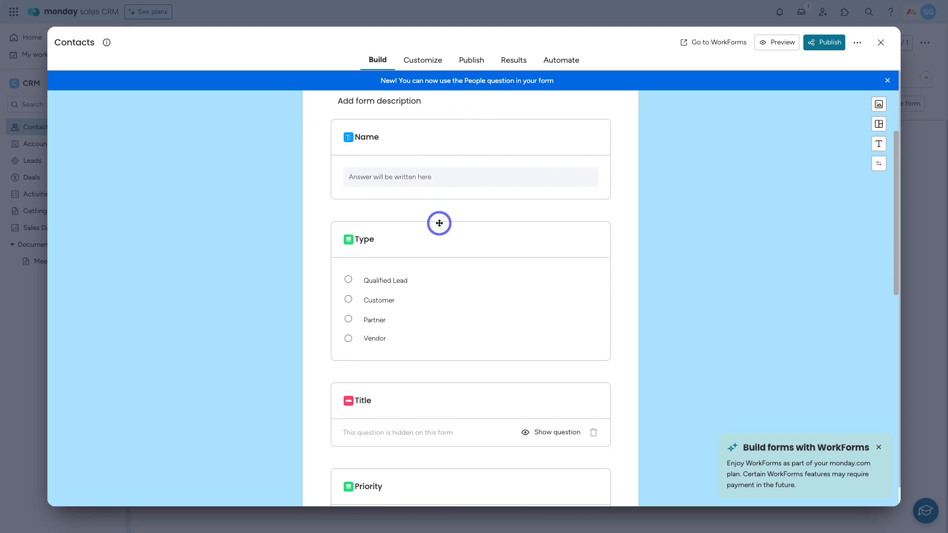
mouse_move(473, 238)
mouse_down()
mouse_move(465, 334)
mouse_move(469, 229)
mouse_up()
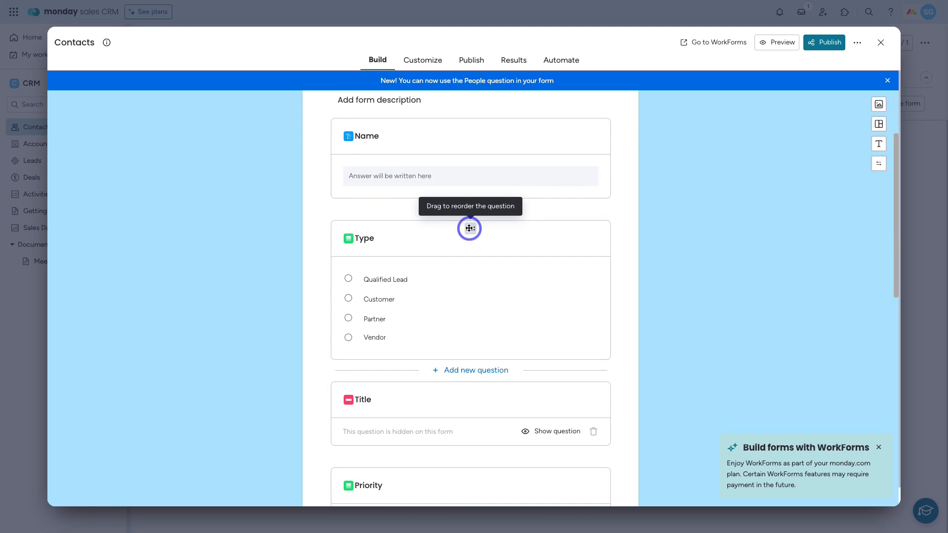
Step: Expand the Type question's settings, then close the Contacts form builder
click(469, 228)
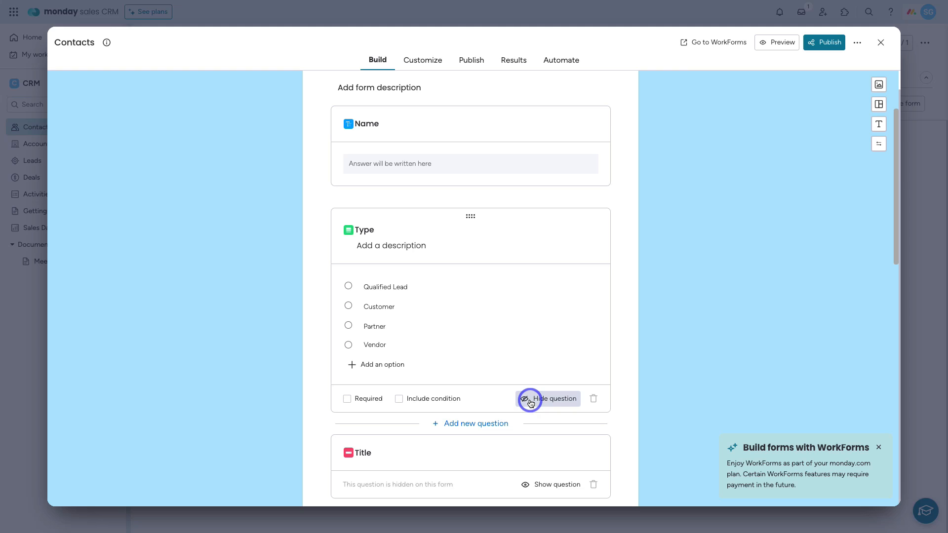
scroll(527, 373, up, 3)
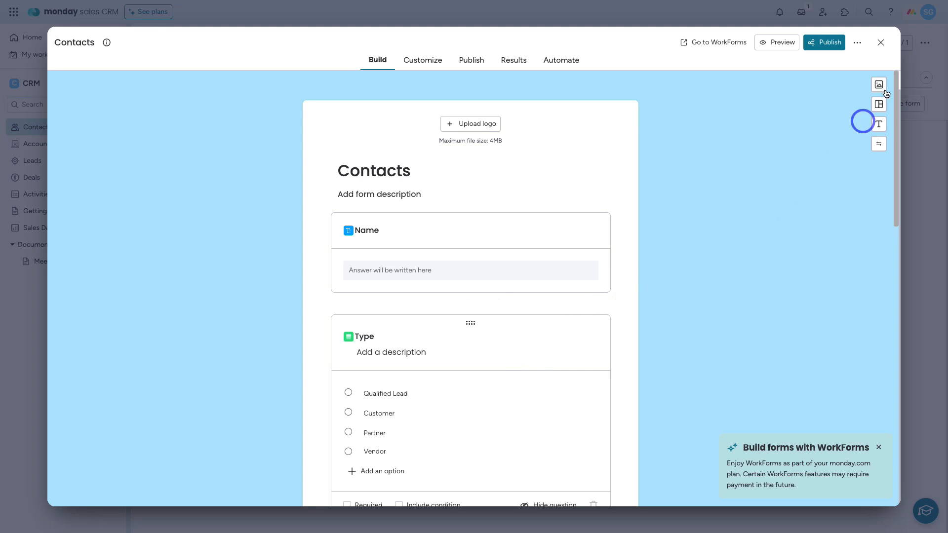
click(883, 42)
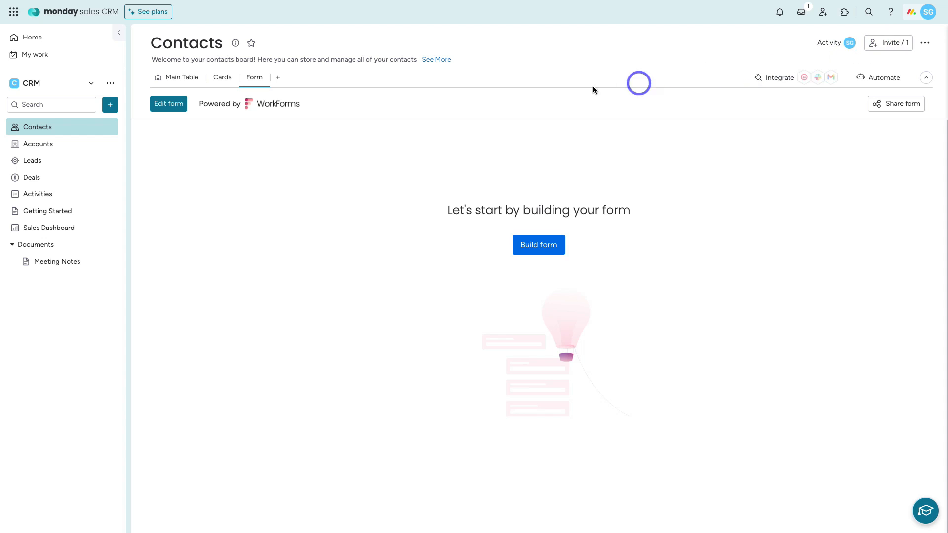
Step: Switch Contacts to its Main Table view and bring up the board's Integrations Center
click(183, 80)
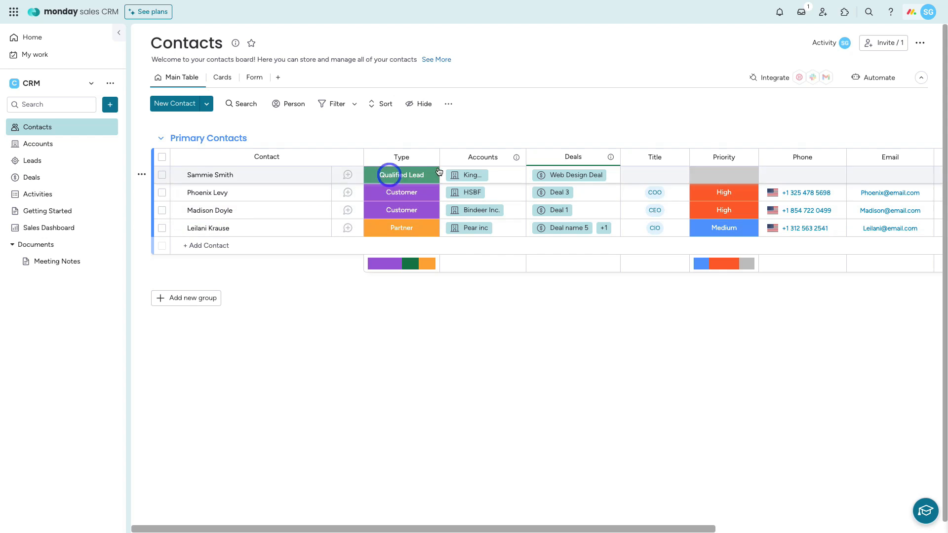
click(771, 80)
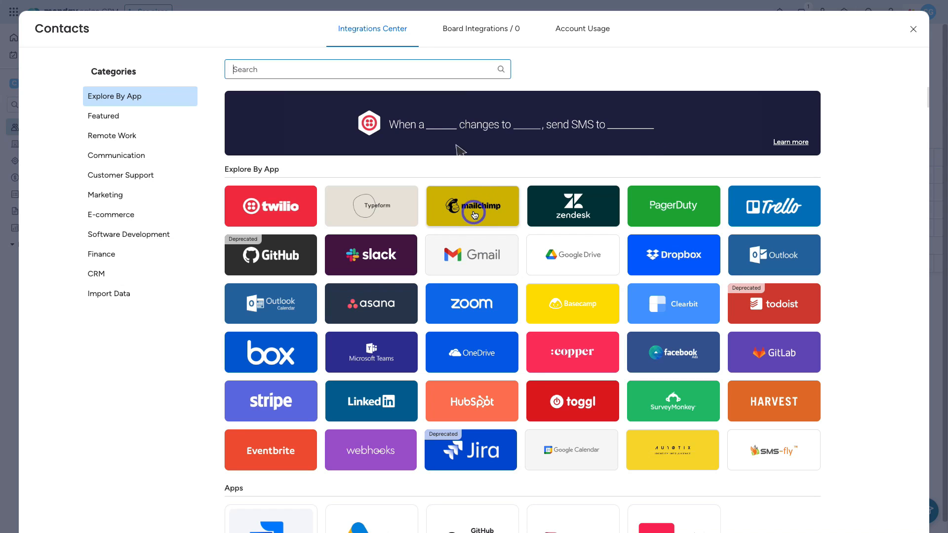
Step: Review the Mailchimp integration recipes, return to the integrations list, then close the Integrations Center
click(474, 214)
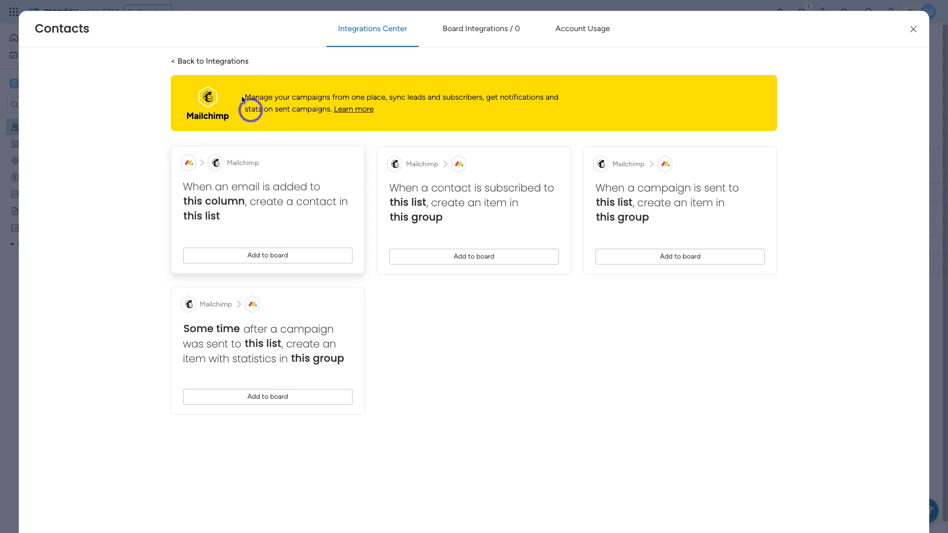
click(216, 61)
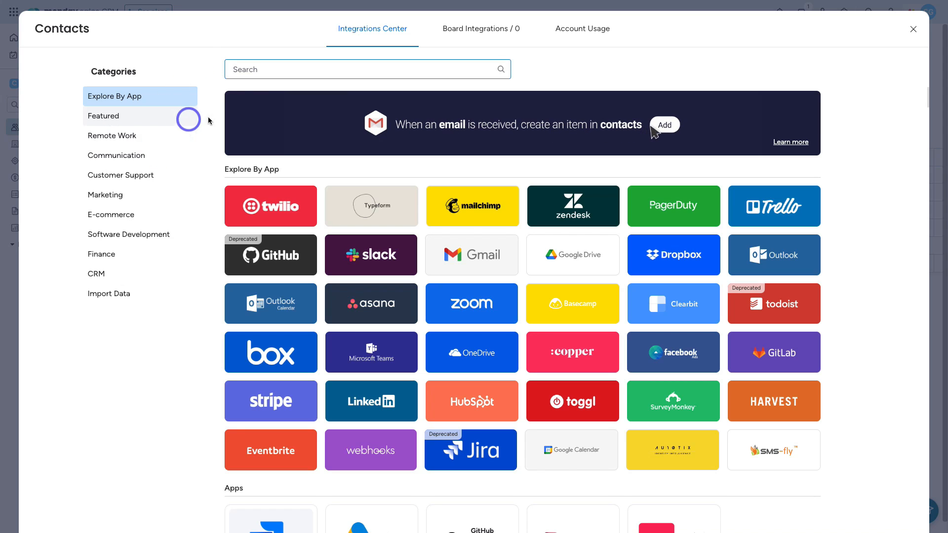
click(275, 70)
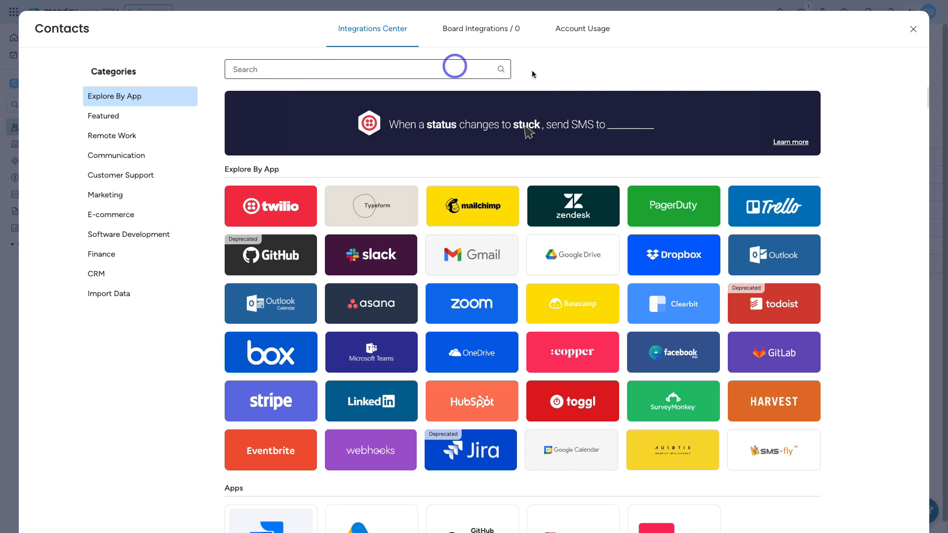
click(914, 33)
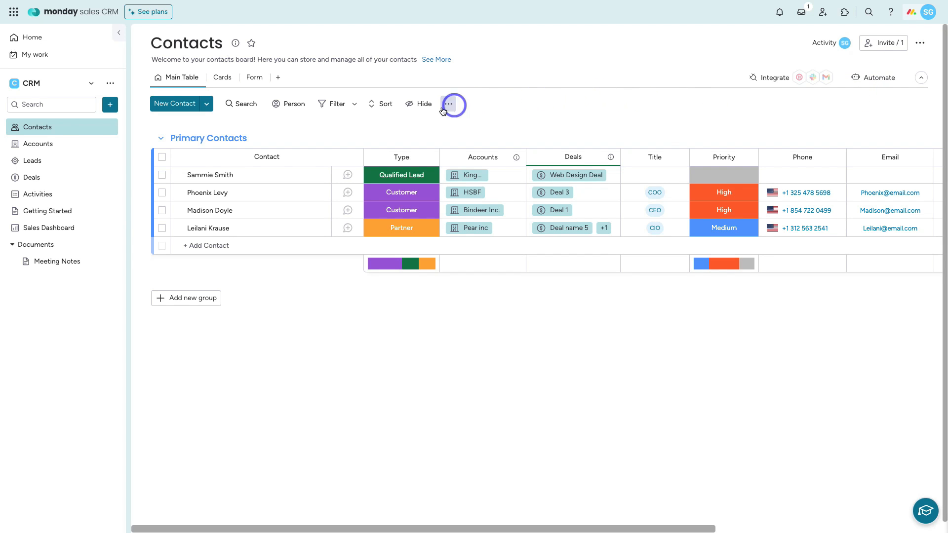
Step: Open the Accounts board, briefly revisit Contacts, then return to Accounts
click(86, 146)
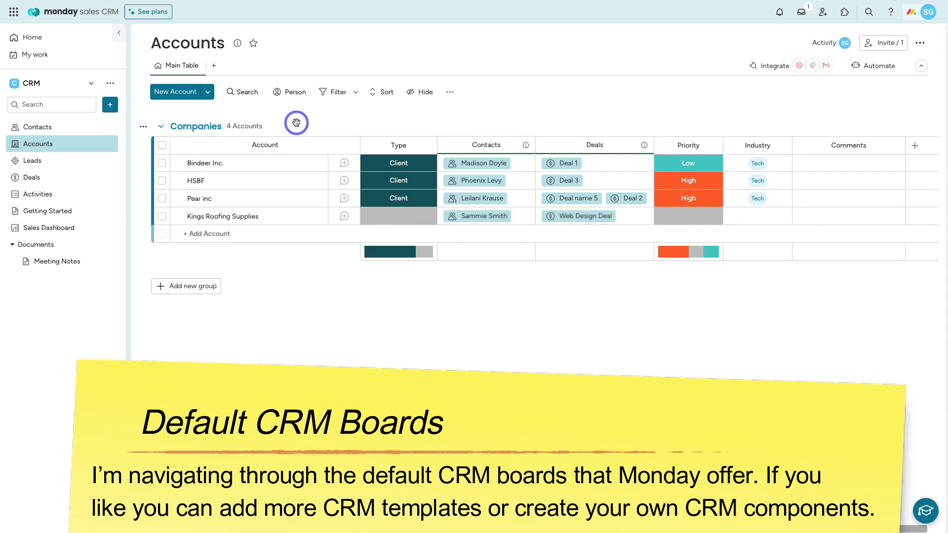
click(82, 127)
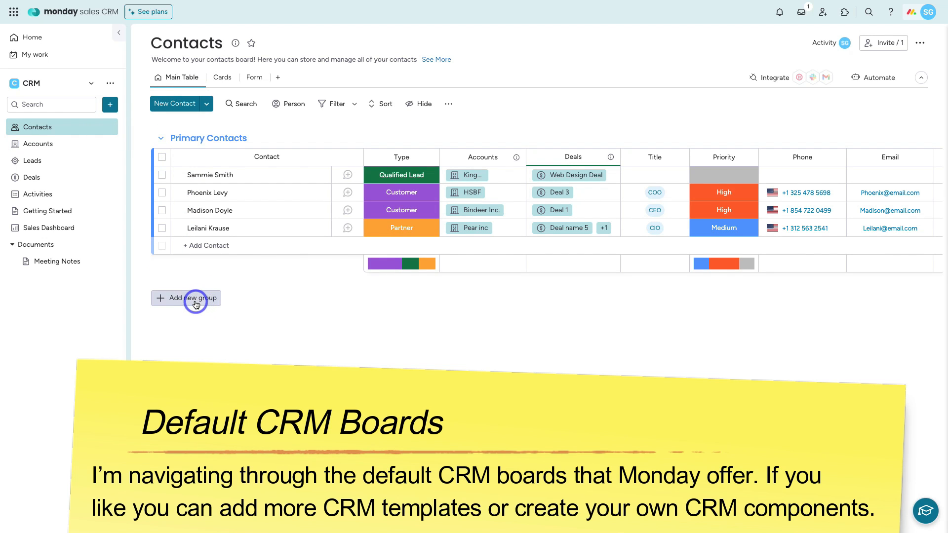
click(70, 148)
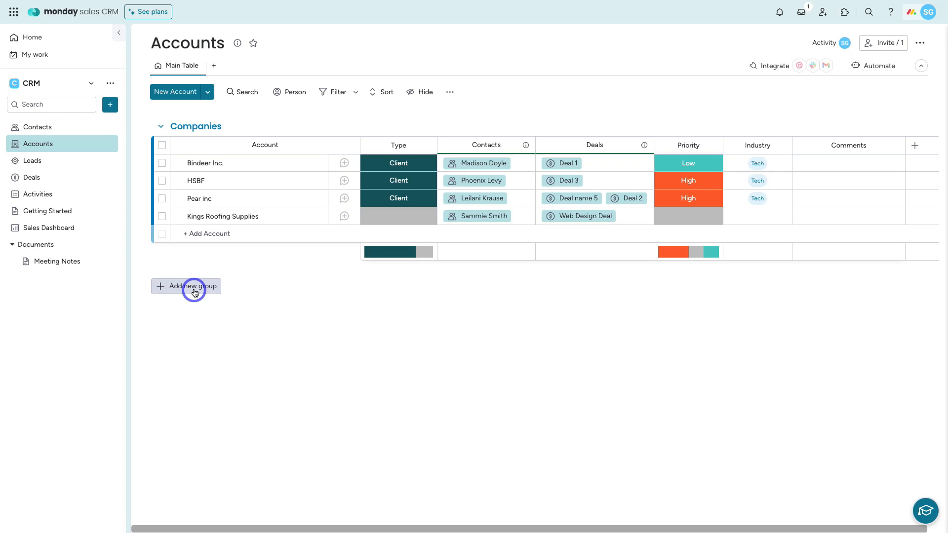
Step: Add a new group named 'Local Companies' to the Accounts board
click(195, 291)
click(197, 284)
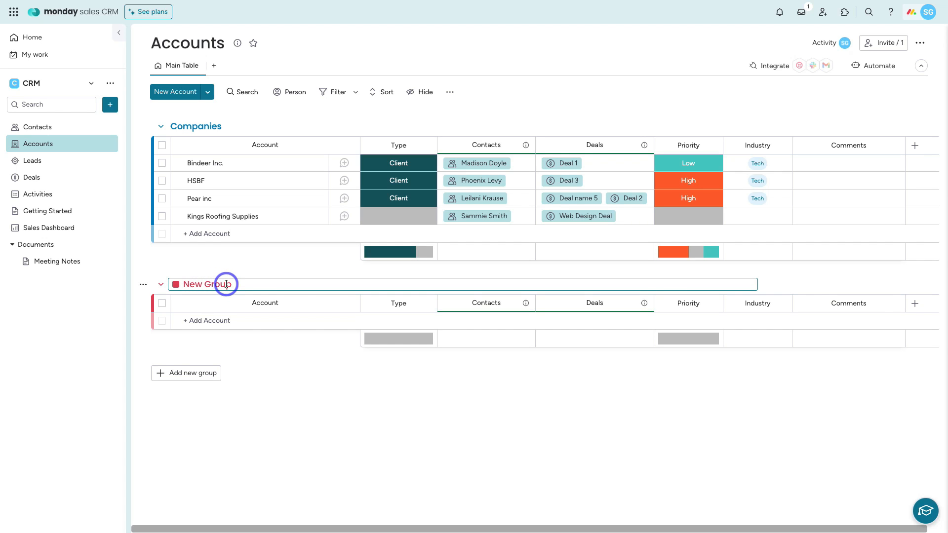
key(ctrl+a)
text(Local Companies)
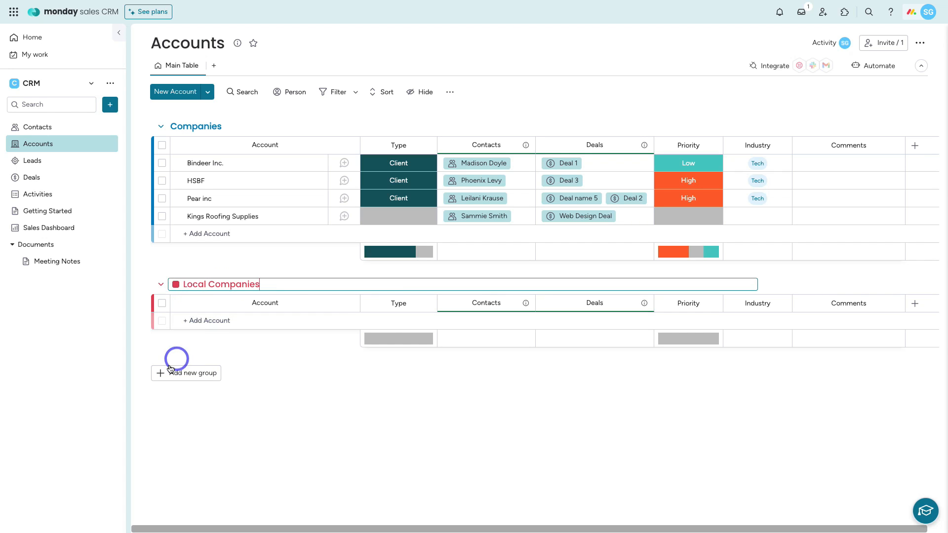
Step: Add an 'International Companies' group below it, then go to the Leads board
click(168, 373)
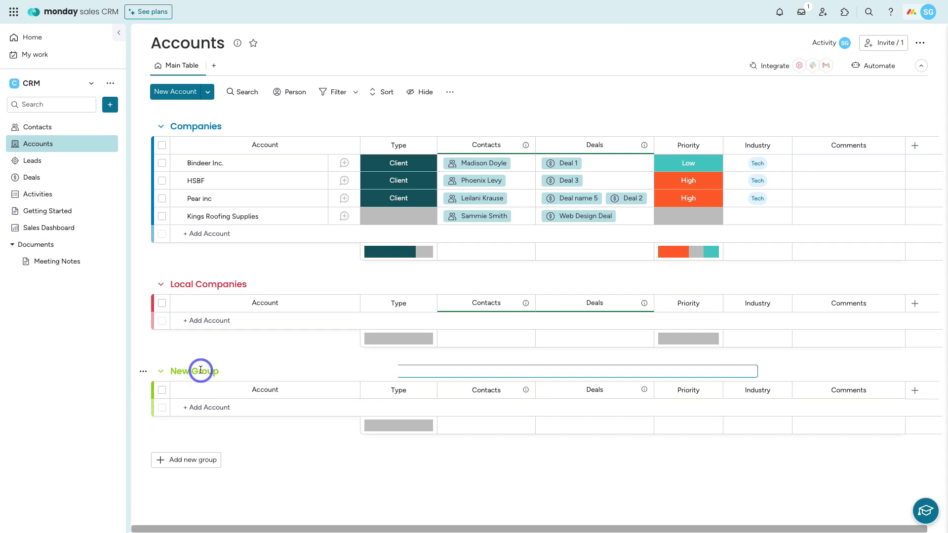
key(ctrl+a)
text(International Companies)
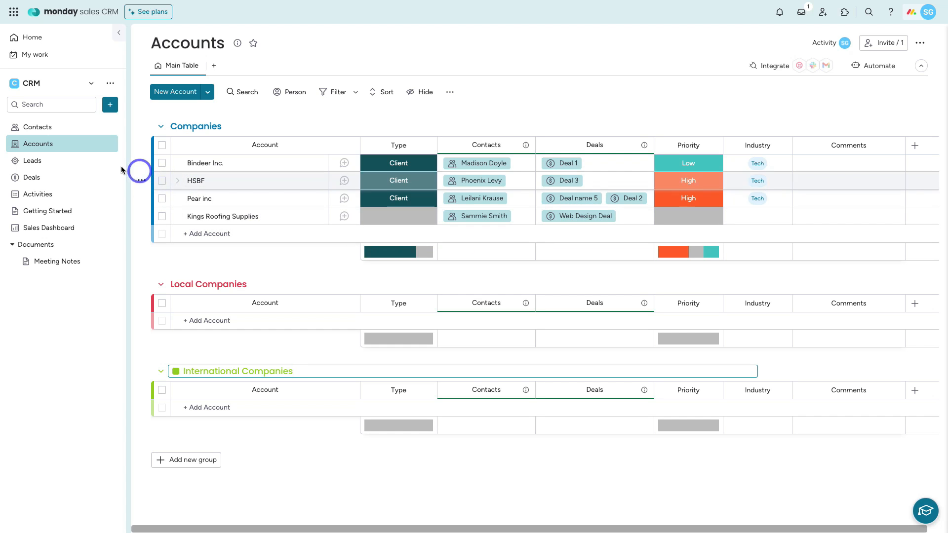
click(77, 166)
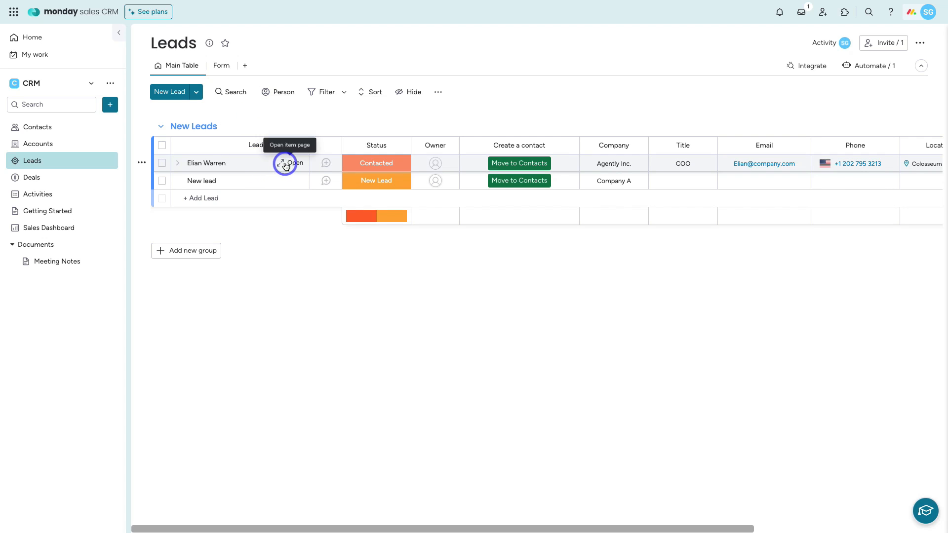
Step: View the first lead's Updates page, close its item card, and go to the Deals board
click(286, 166)
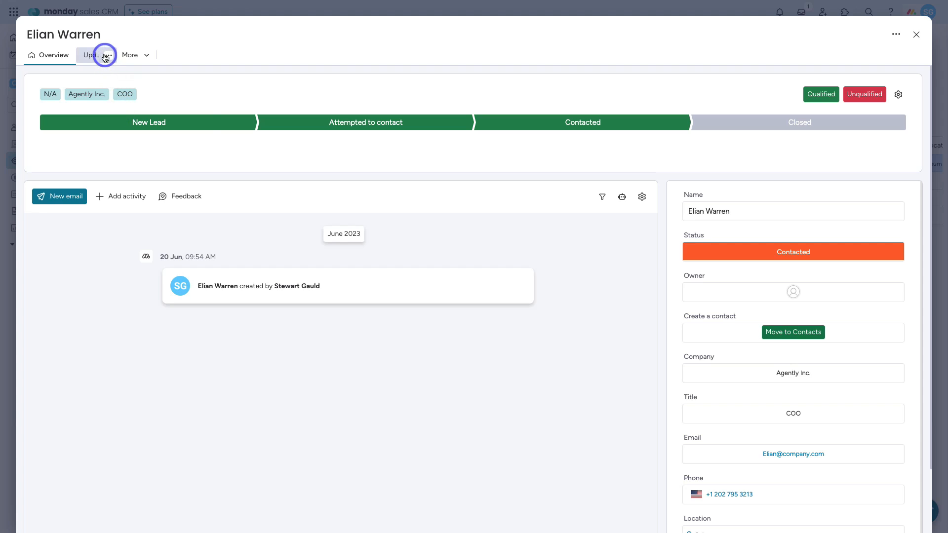
click(107, 55)
click(92, 56)
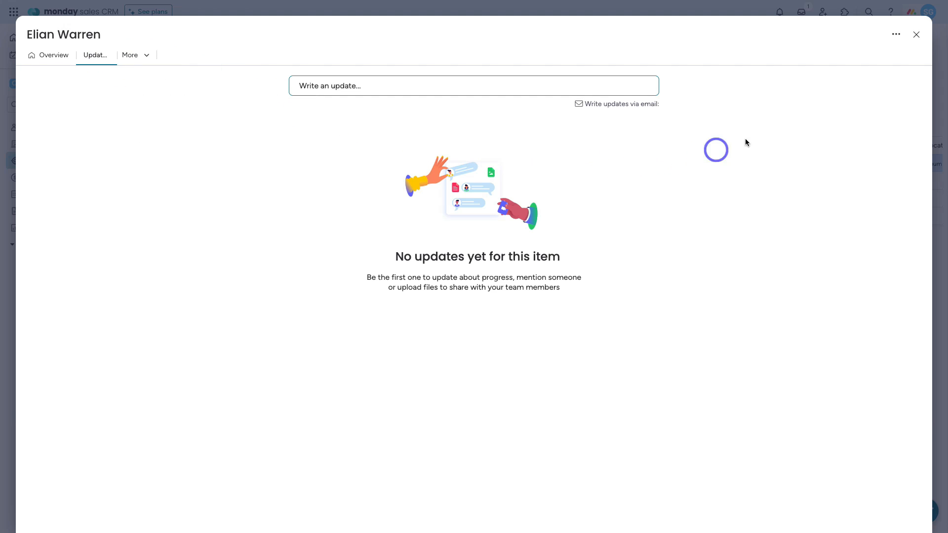
click(912, 38)
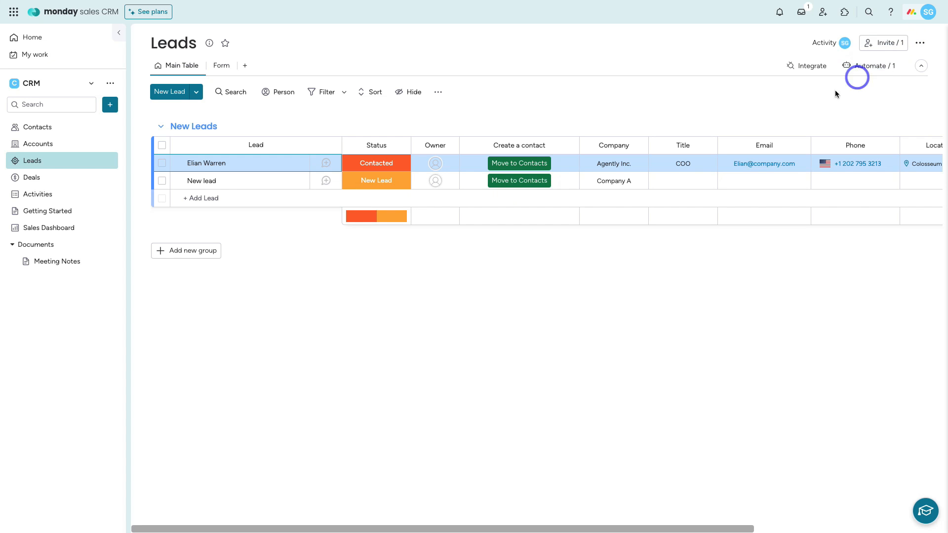
click(57, 180)
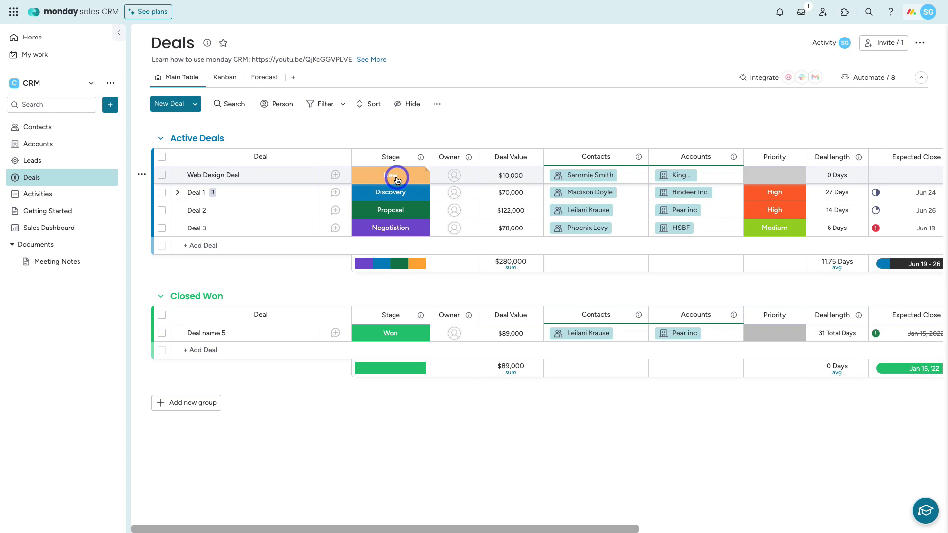
Step: Mark Deal 2 as Won, then open the Deals board's eight automations
click(399, 213)
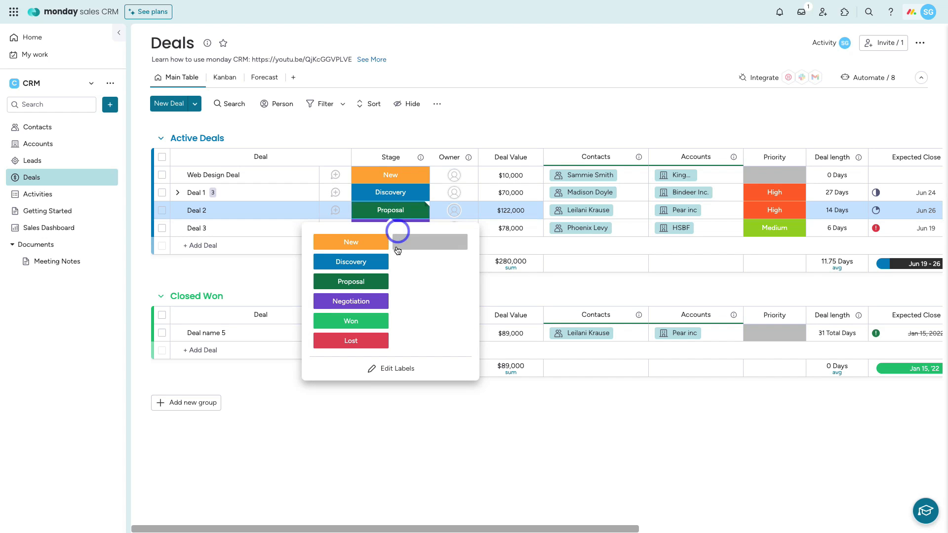
click(369, 320)
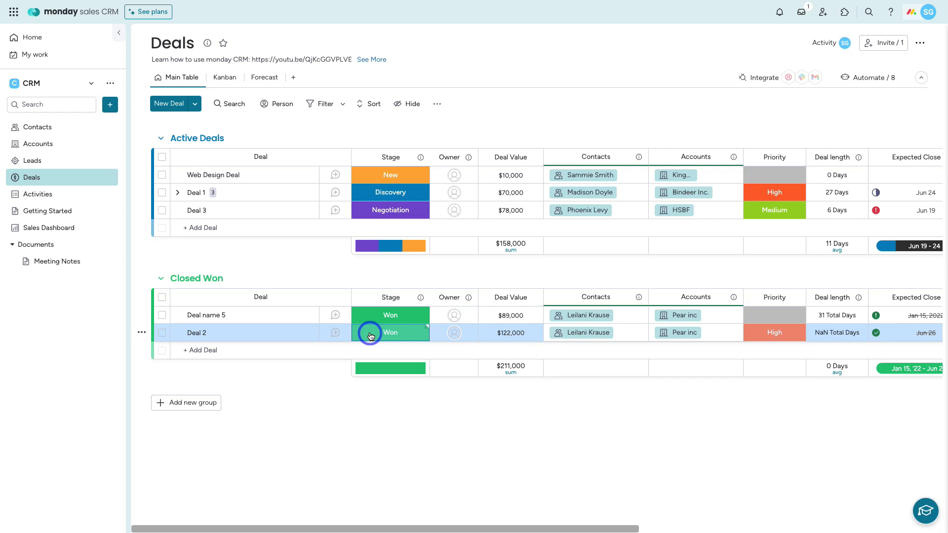
click(869, 79)
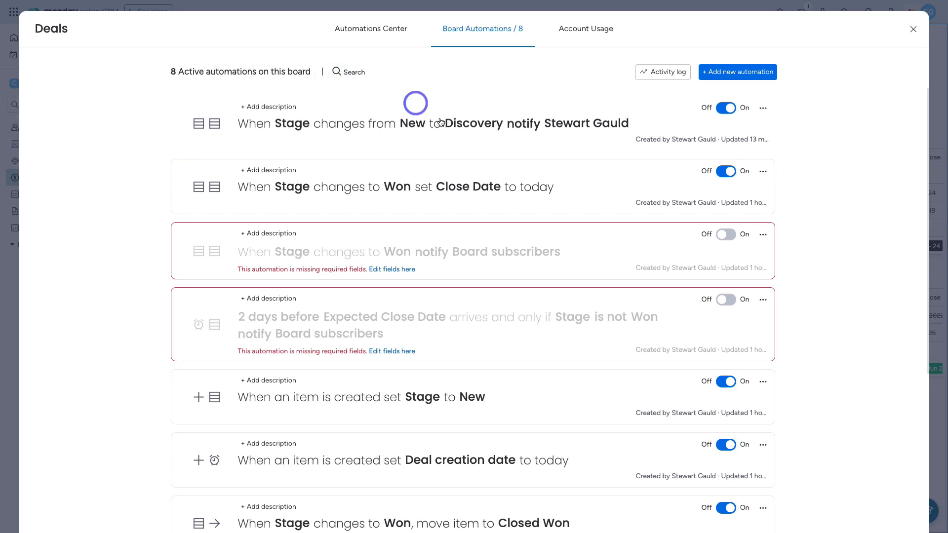
Step: Scroll through the automations, close Board Automations, and scroll across the Deals table
scroll(454, 151, down, 5)
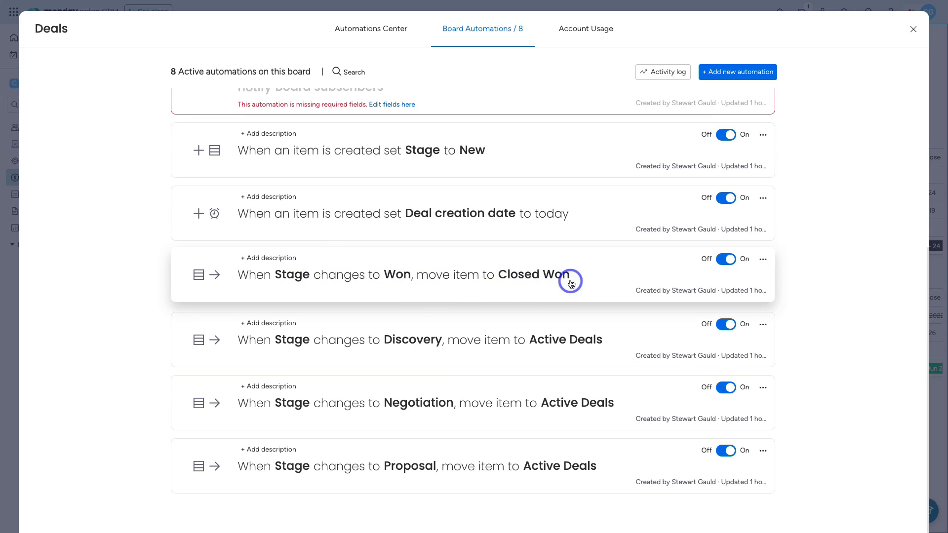
scroll(569, 279, up, 5)
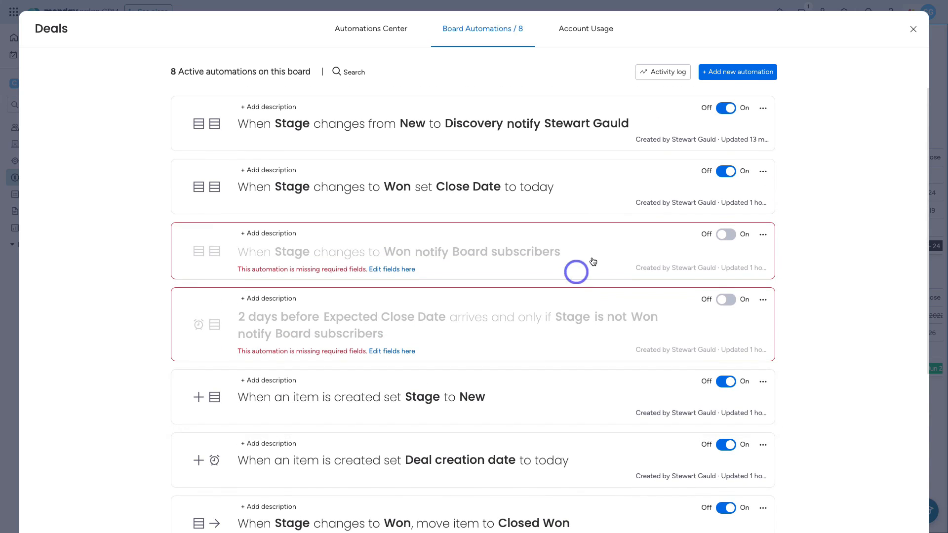
click(912, 29)
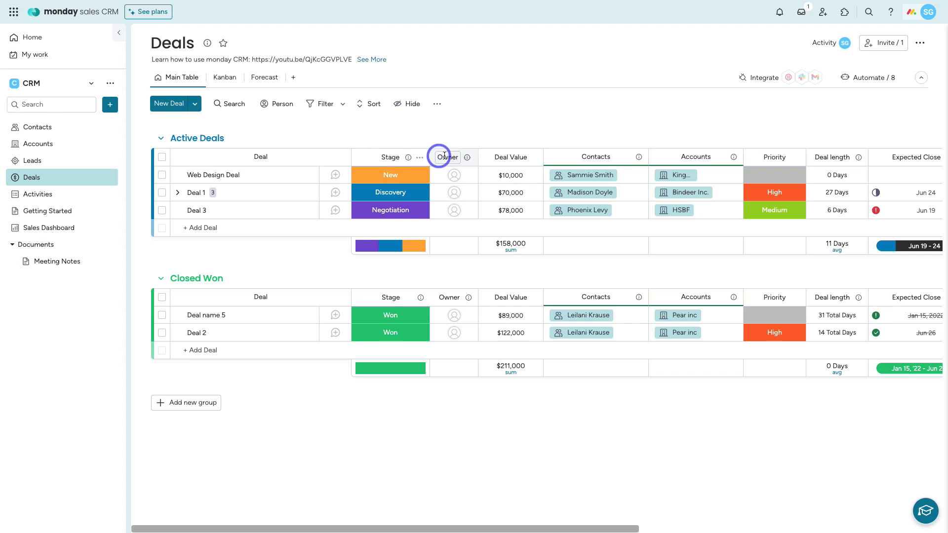
scroll(535, 159, right, 5)
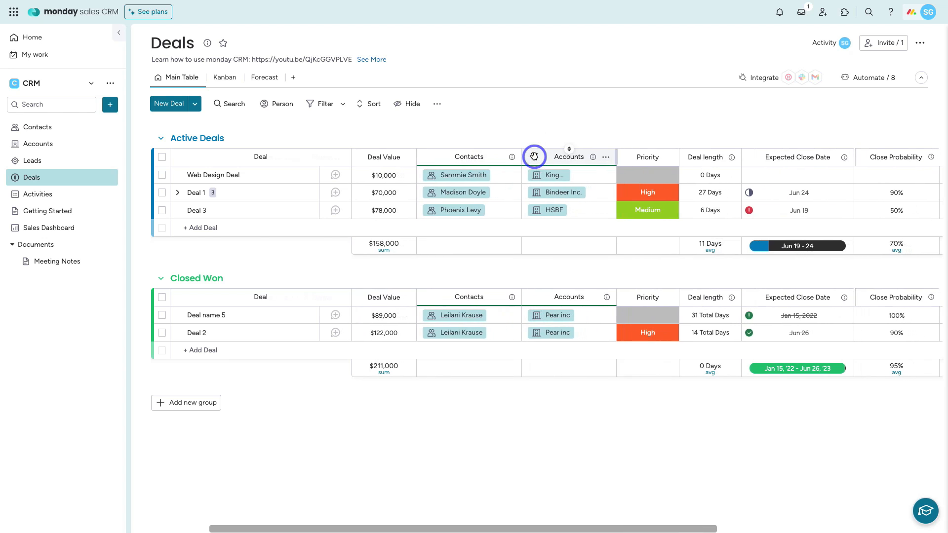
scroll(593, 157, right, 2)
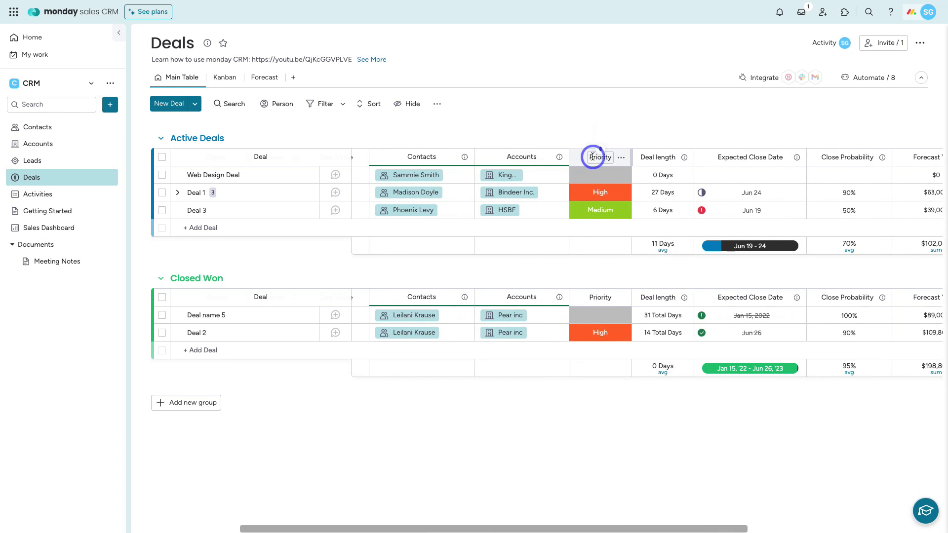
scroll(593, 157, left, 7)
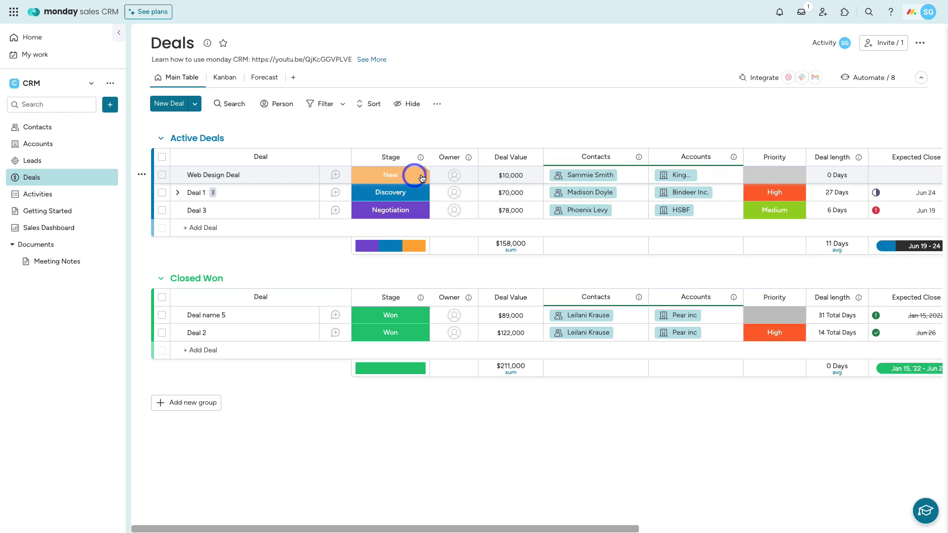
Step: Assign the suggested team member as owner of Web Design Deal
click(455, 177)
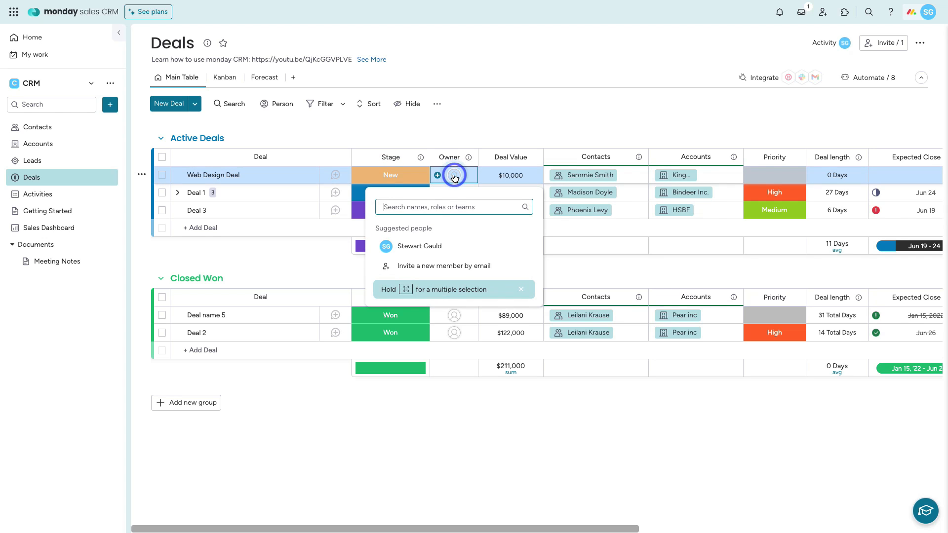
click(433, 246)
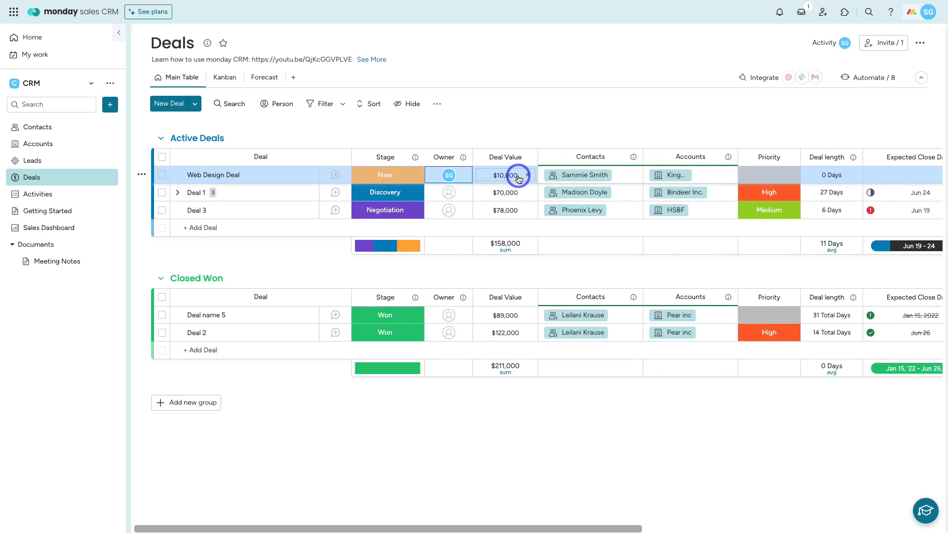
scroll(518, 175, right, 4)
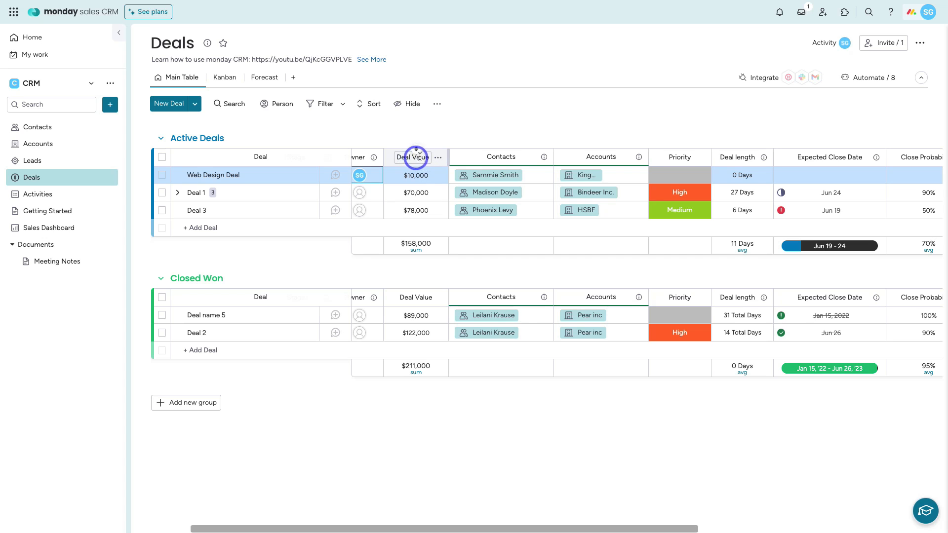
Step: Glance at the Deal Value column options, then scroll right across the Deals columns
click(439, 158)
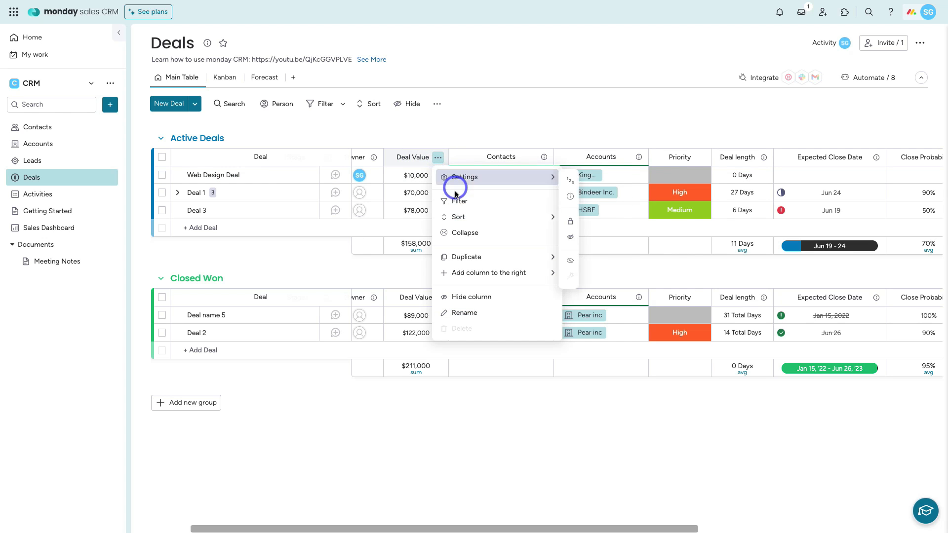
click(460, 155)
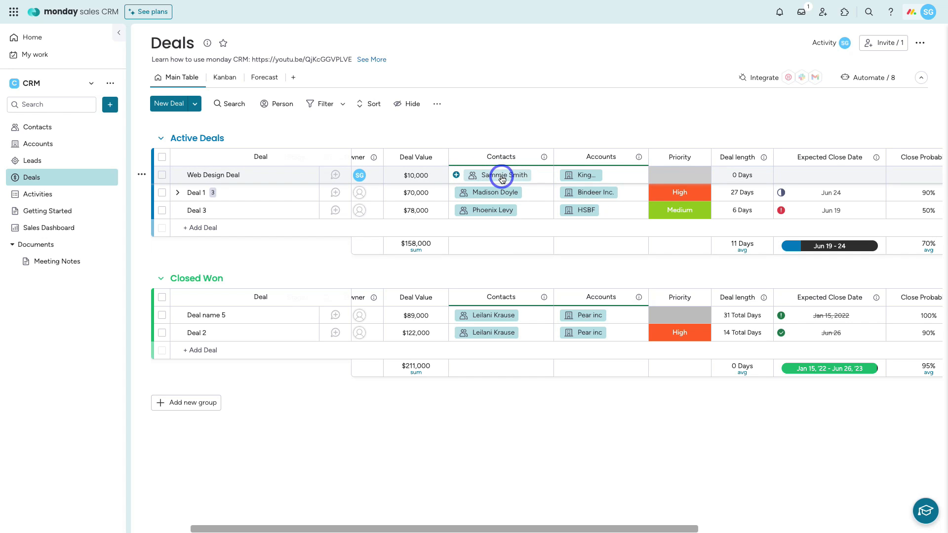
scroll(519, 179, right, 3)
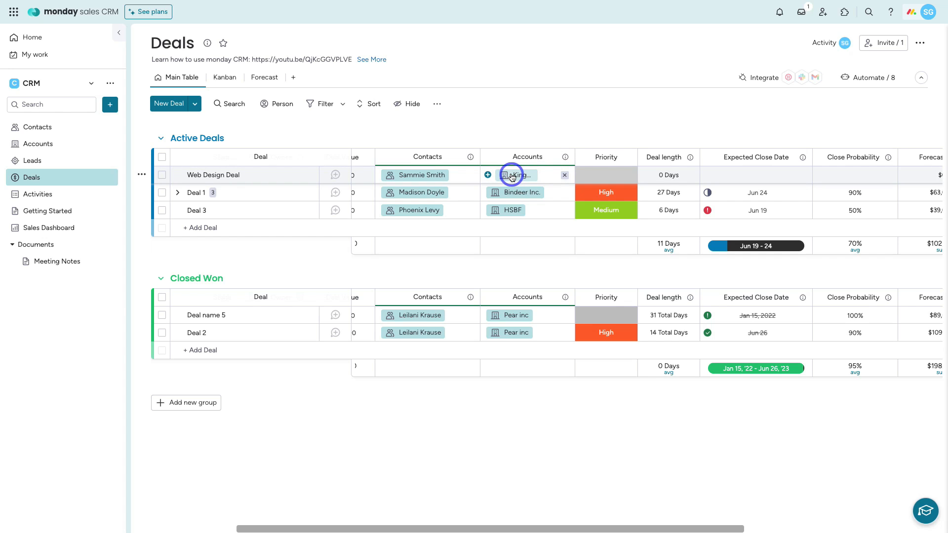
scroll(512, 177, right, 4)
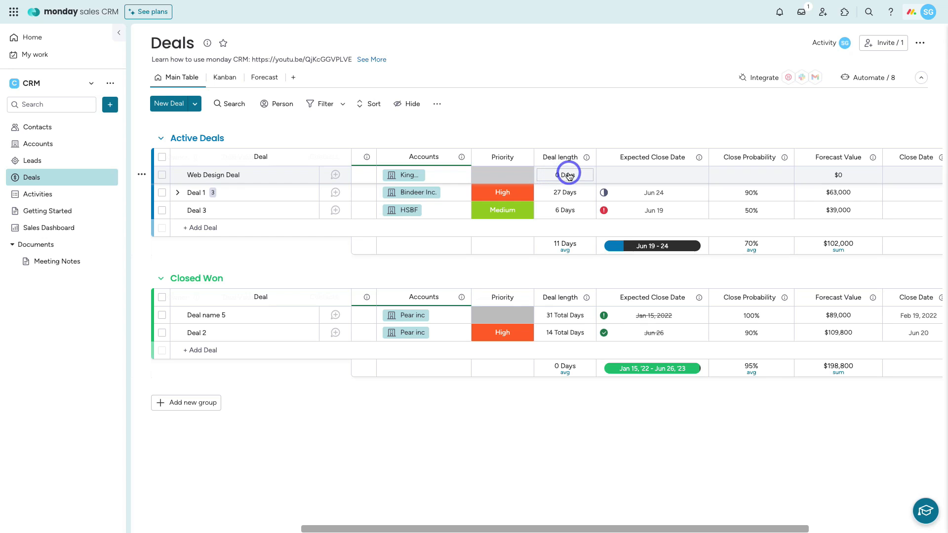
scroll(567, 175, right, 3)
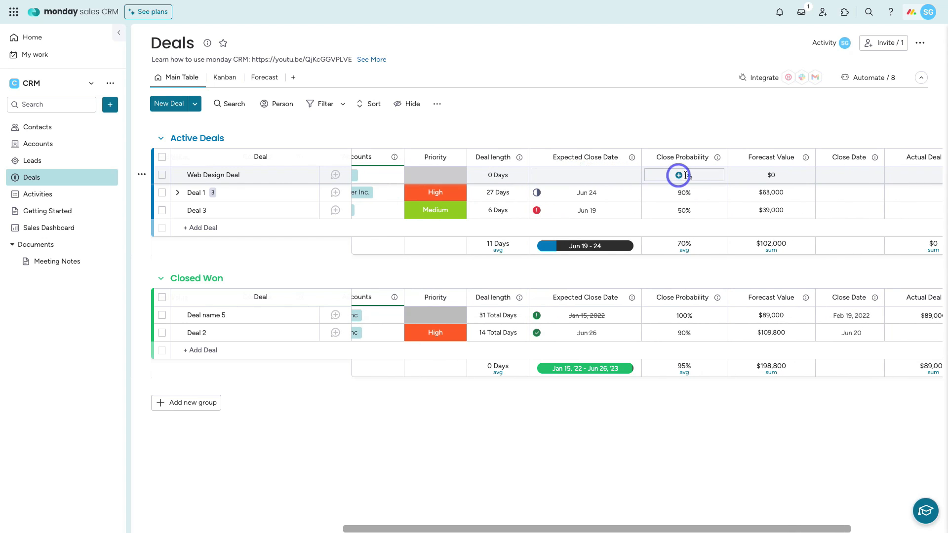
scroll(687, 175, right, 4)
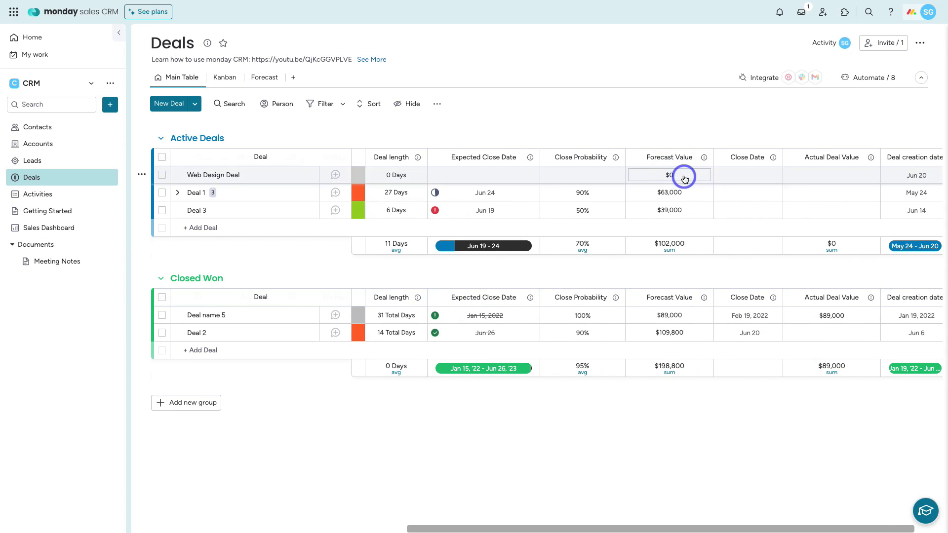
scroll(715, 177, right, 2)
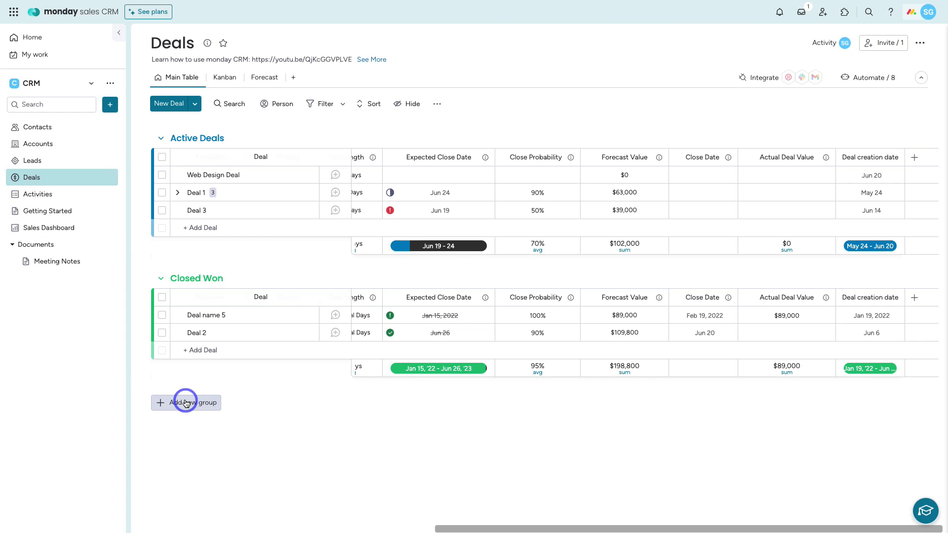
Step: Create a new Closed Lost group under Closed Won and colour it red
click(186, 402)
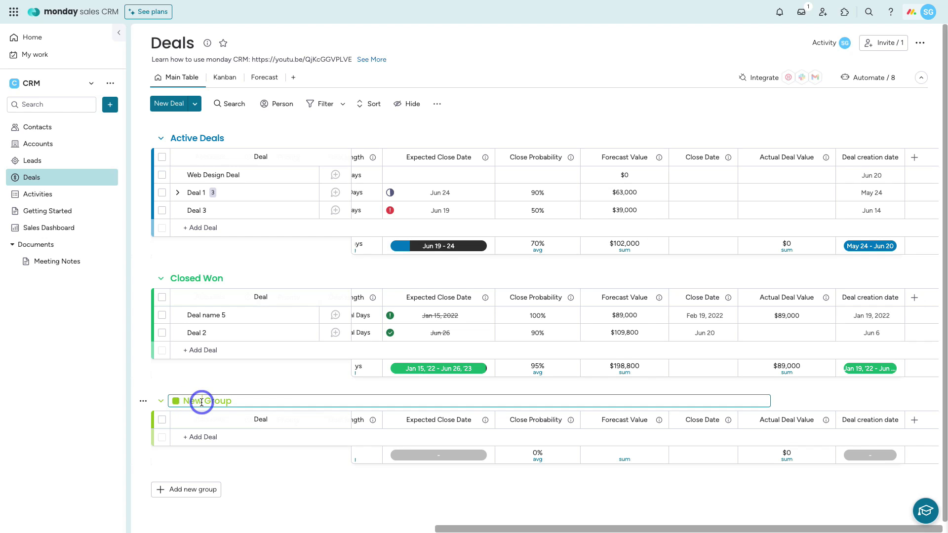
click(176, 404)
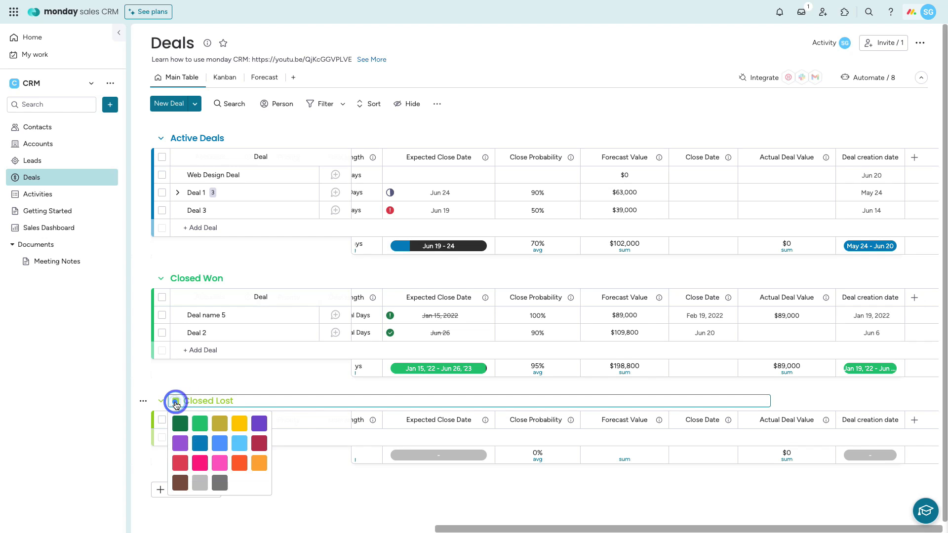
click(237, 459)
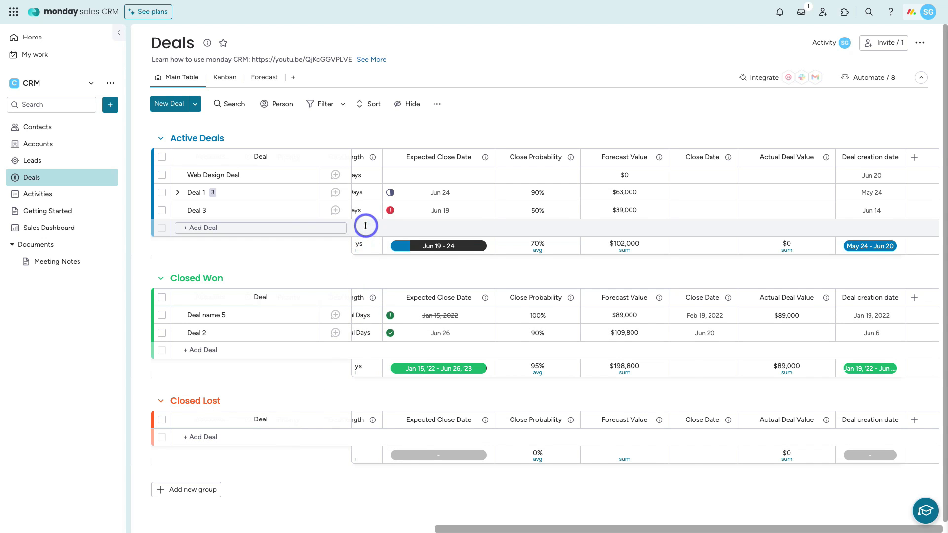
scroll(363, 227, left, 10)
Step: Change Deal 1's Stage from Discovery to Lost
scroll(364, 228, left, 3)
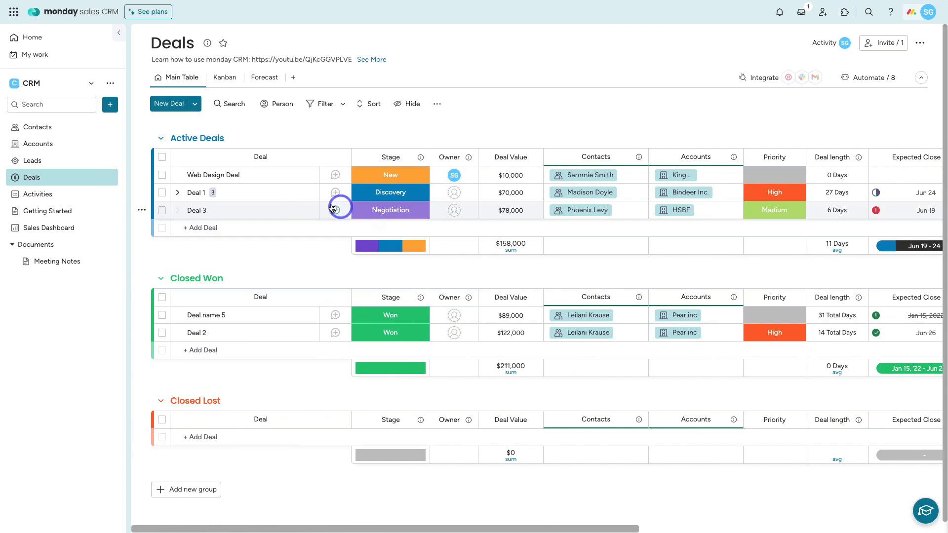
click(387, 196)
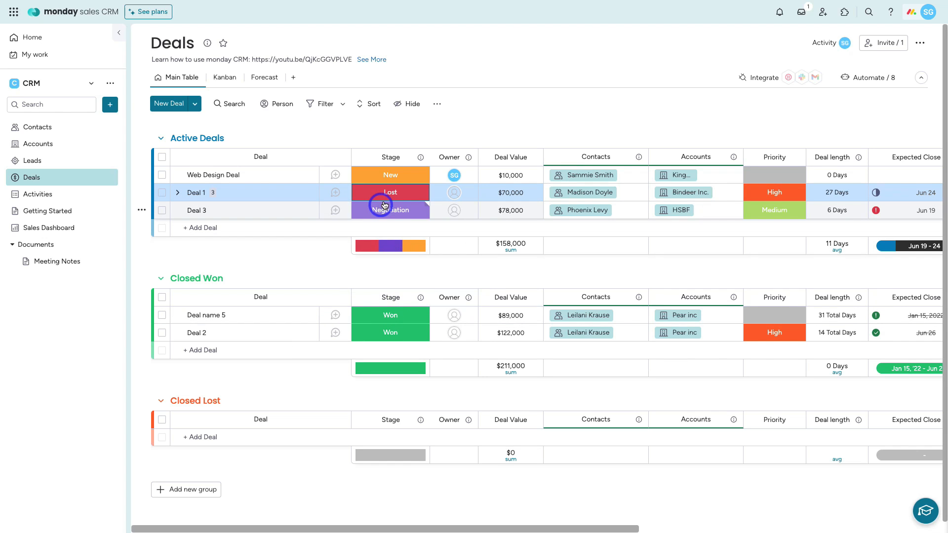
Step: Start a new Deals board automation triggered when Stage changes to Lost
click(863, 79)
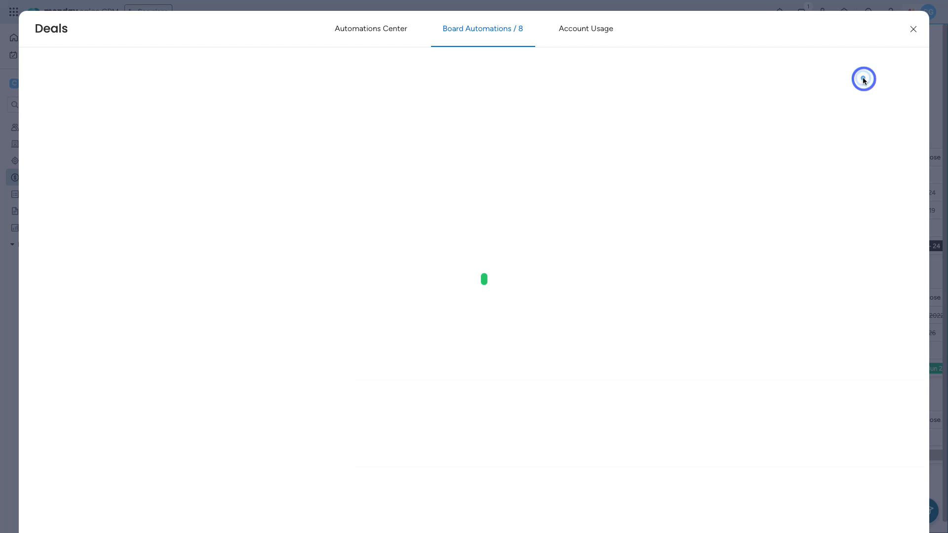
click(746, 78)
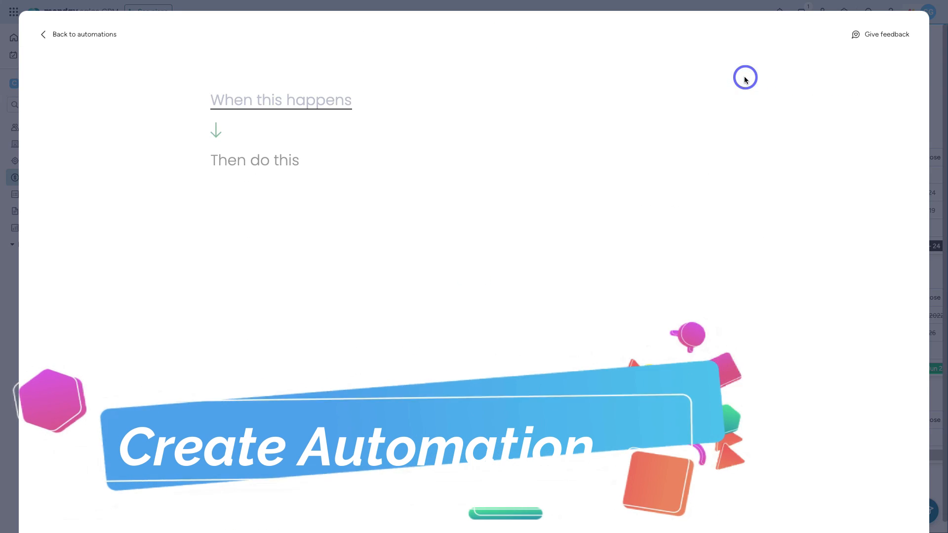
click(291, 100)
click(258, 159)
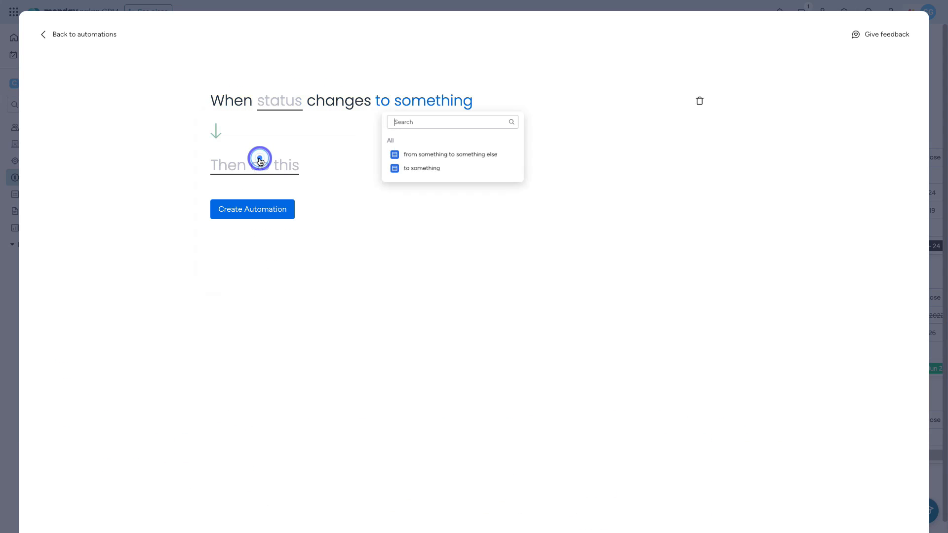
click(410, 168)
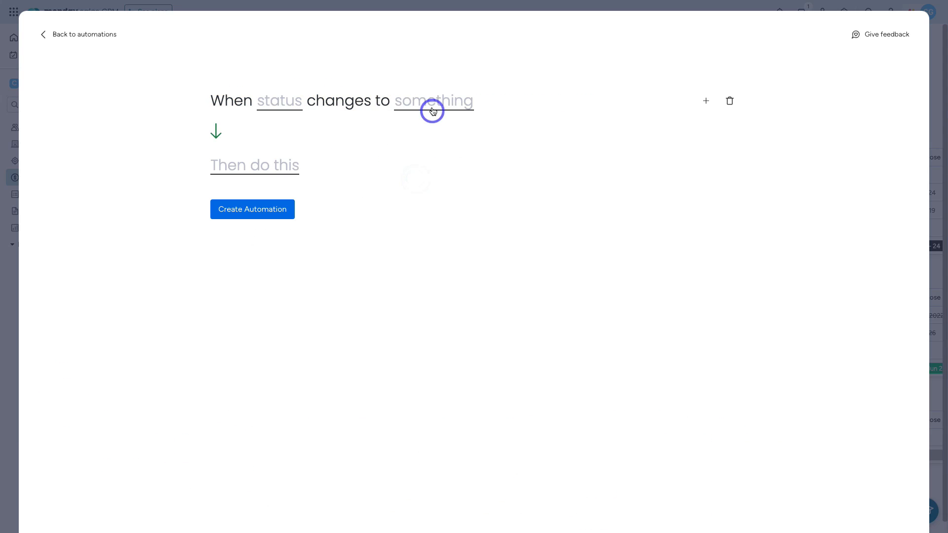
click(279, 102)
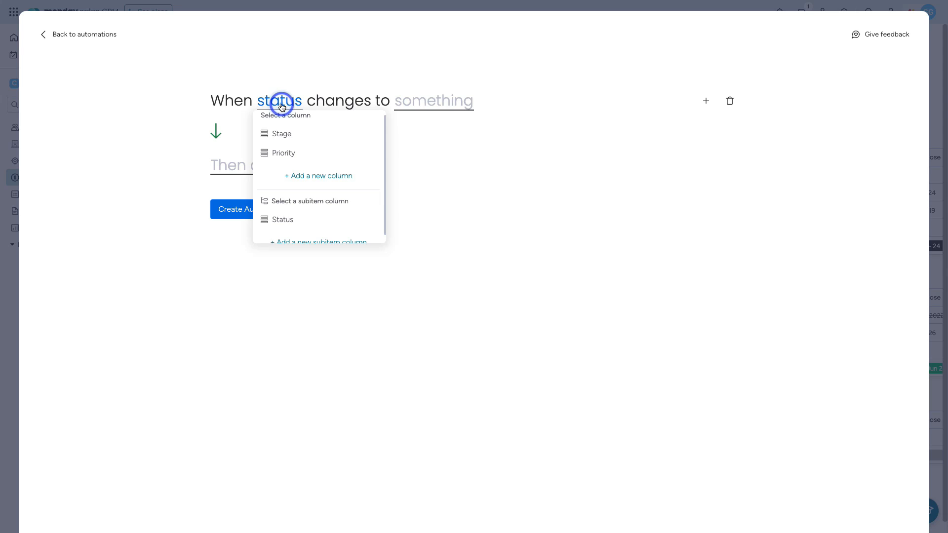
click(283, 134)
click(430, 105)
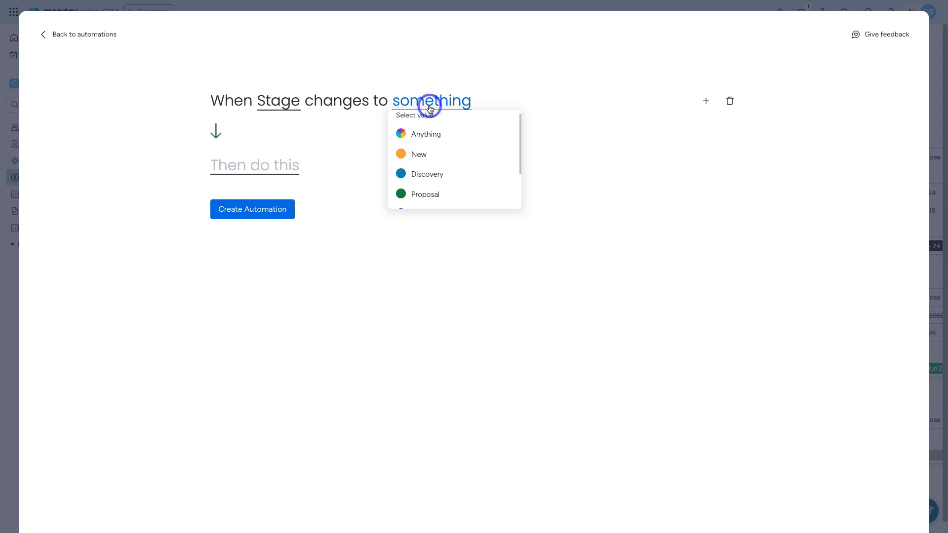
scroll(424, 168, down, 2)
click(444, 200)
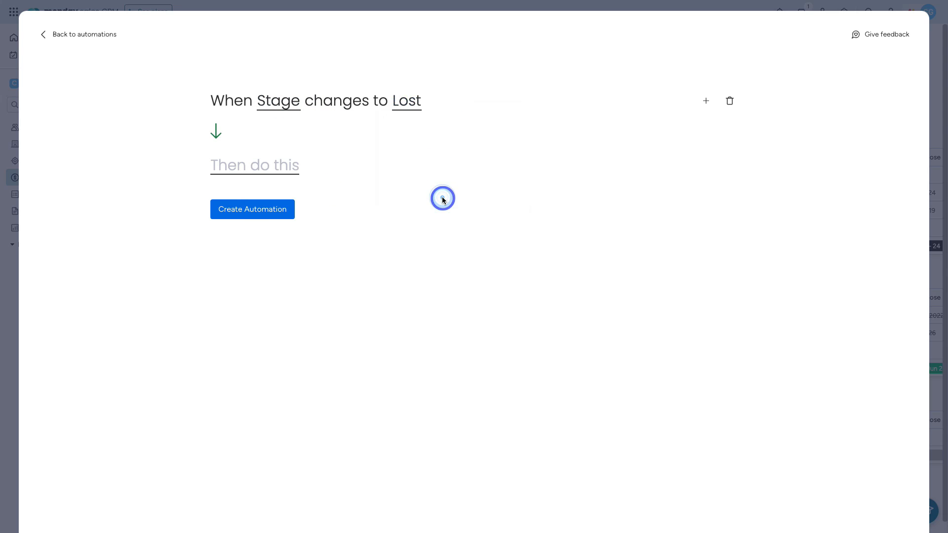
Step: Set the automation's action to move the item to Closed Lost, then create it
click(280, 169)
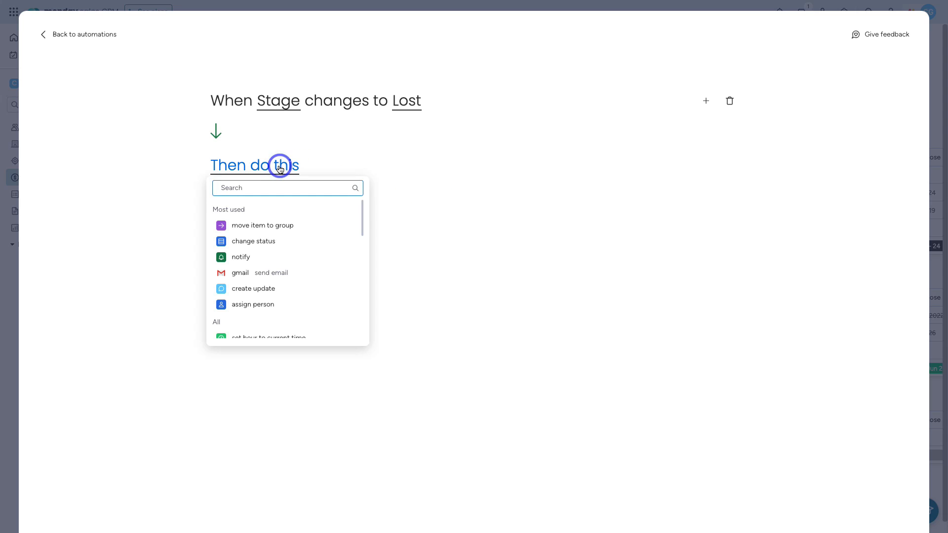
click(262, 225)
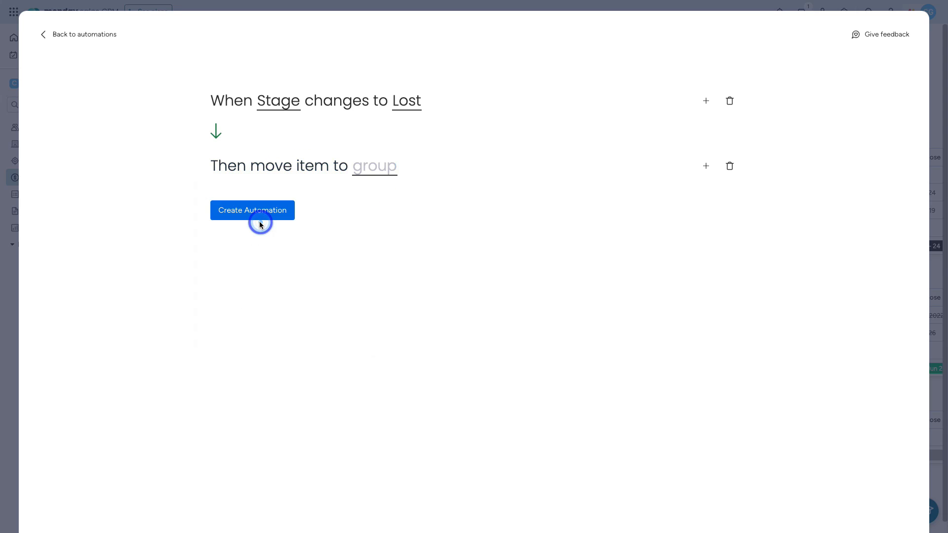
click(378, 169)
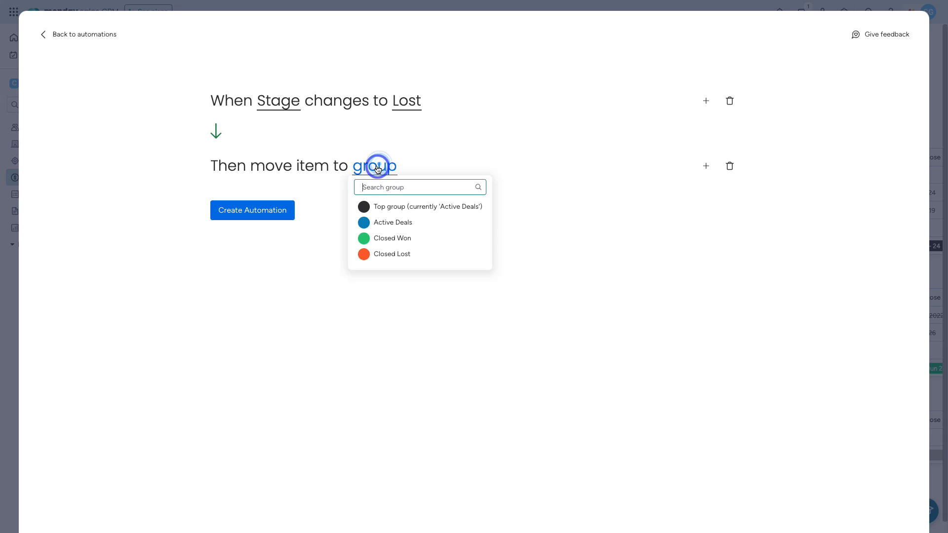
click(395, 254)
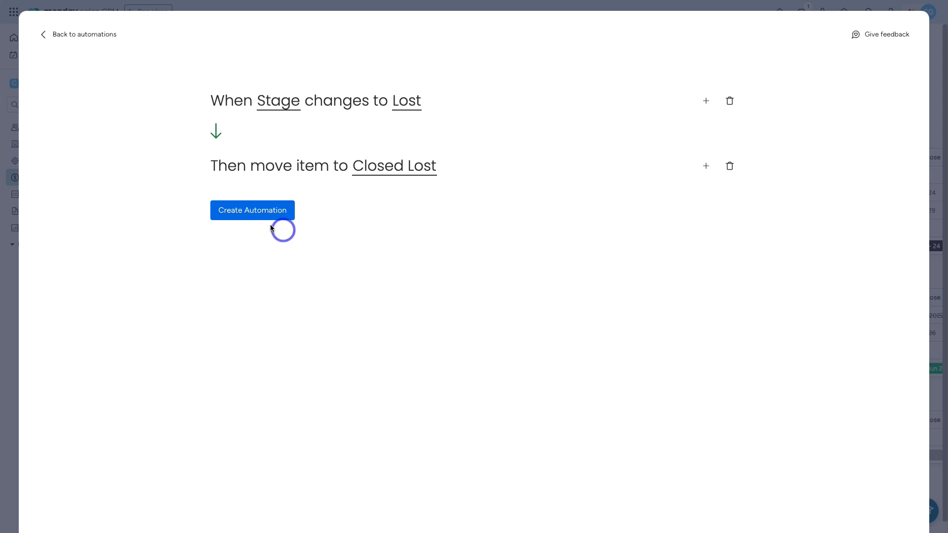
click(245, 213)
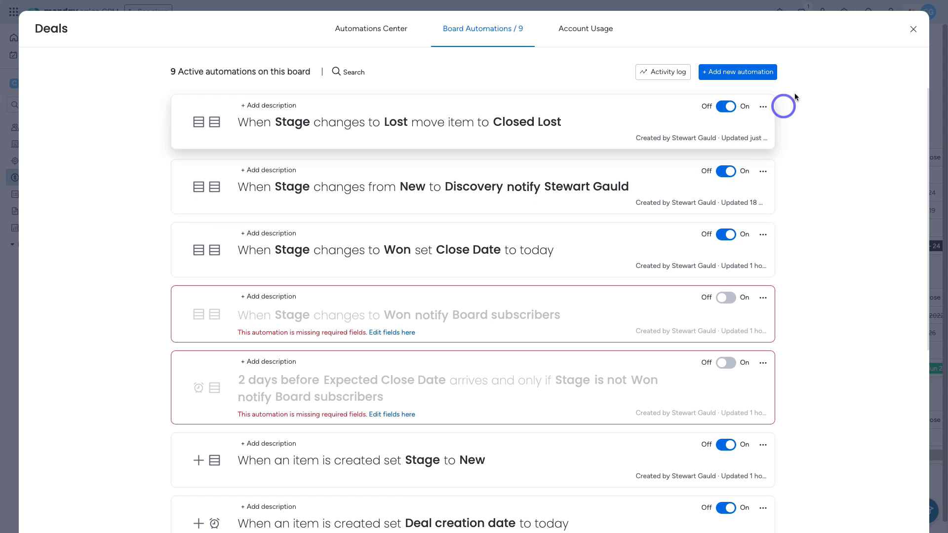
click(913, 33)
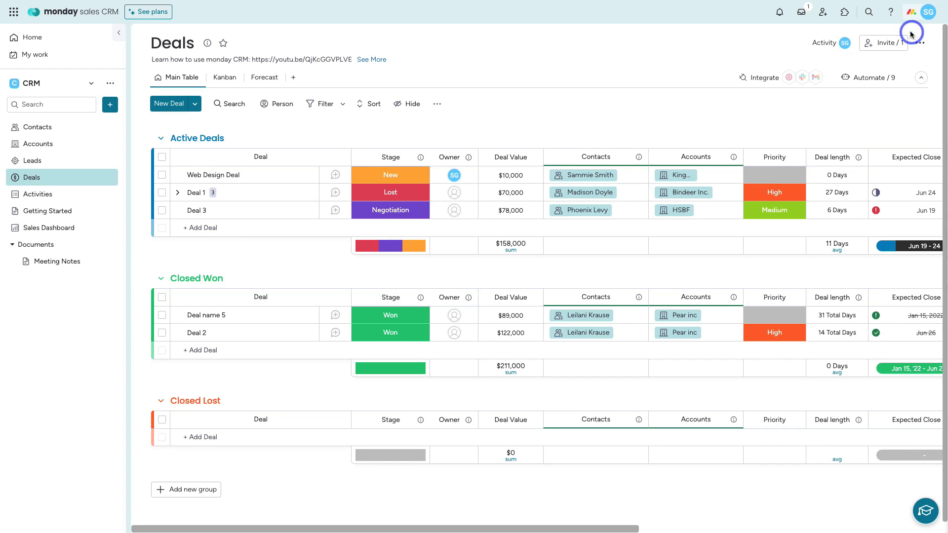
Step: Switch Deal 1's Stage to New and back to Lost, then view the Activities board
click(395, 197)
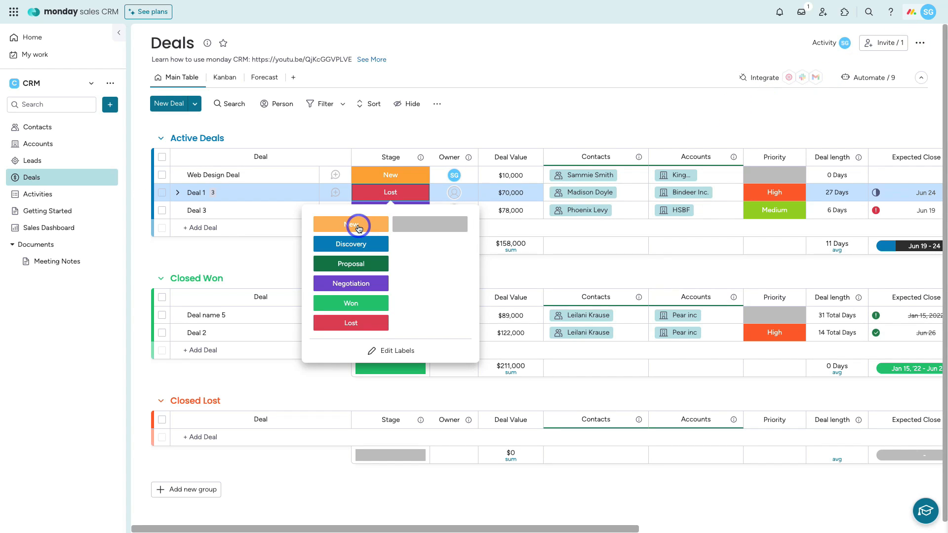
click(358, 229)
click(401, 192)
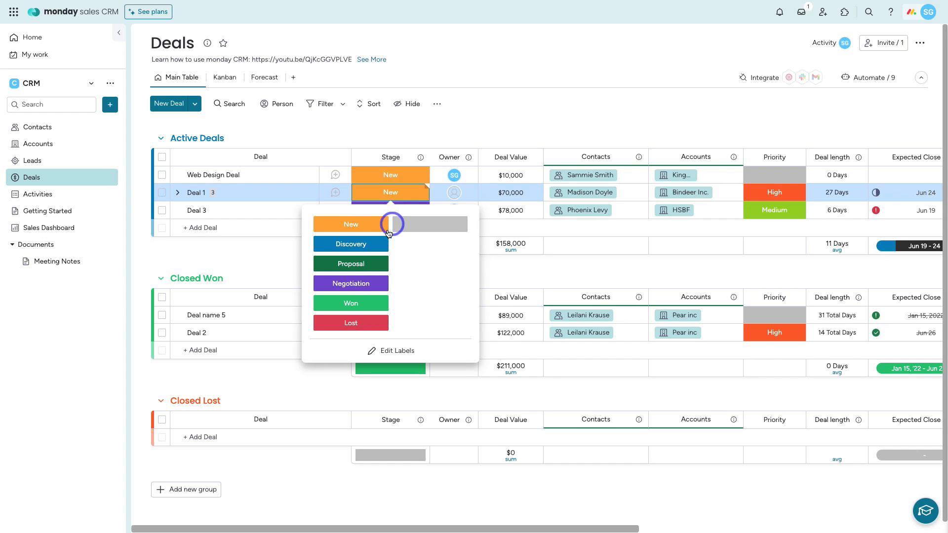
click(351, 322)
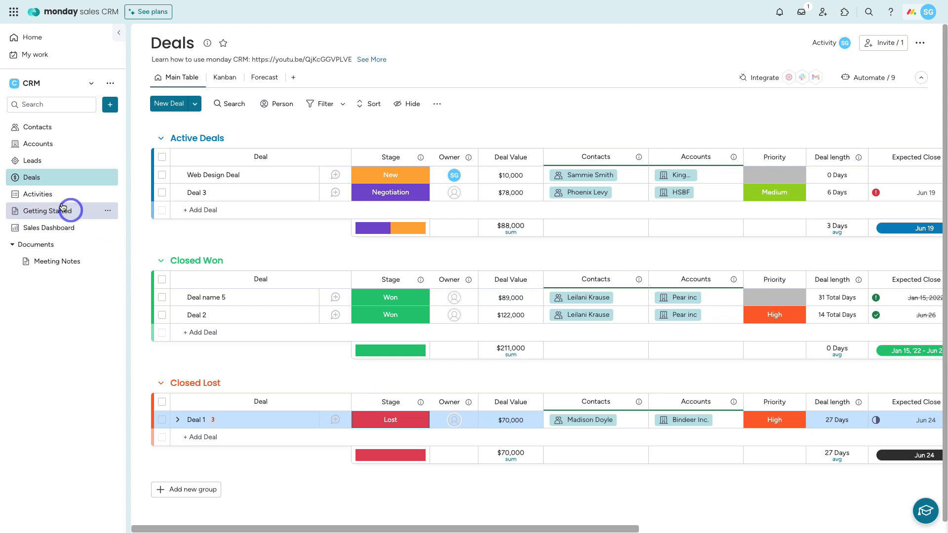
click(43, 197)
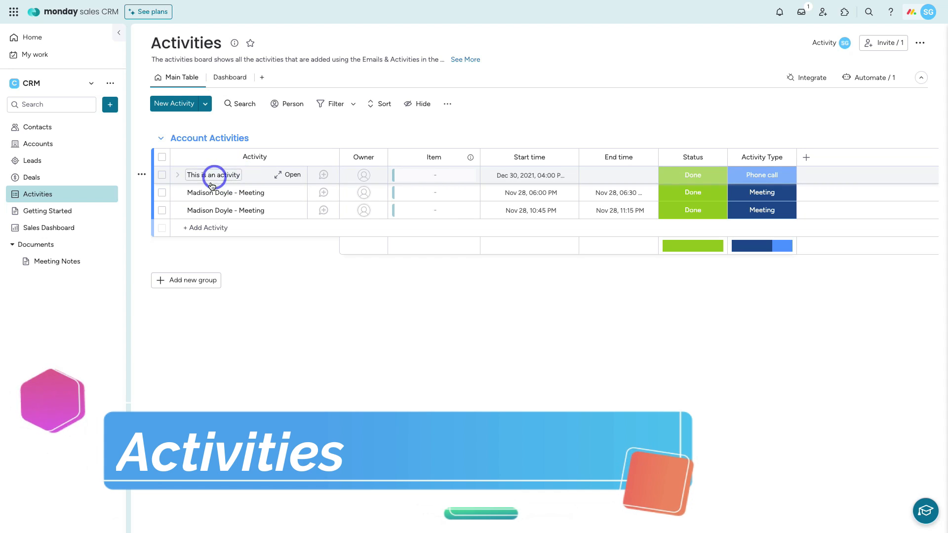
Step: Go to the Contacts board from the sidebar
mouse_move(234, 210)
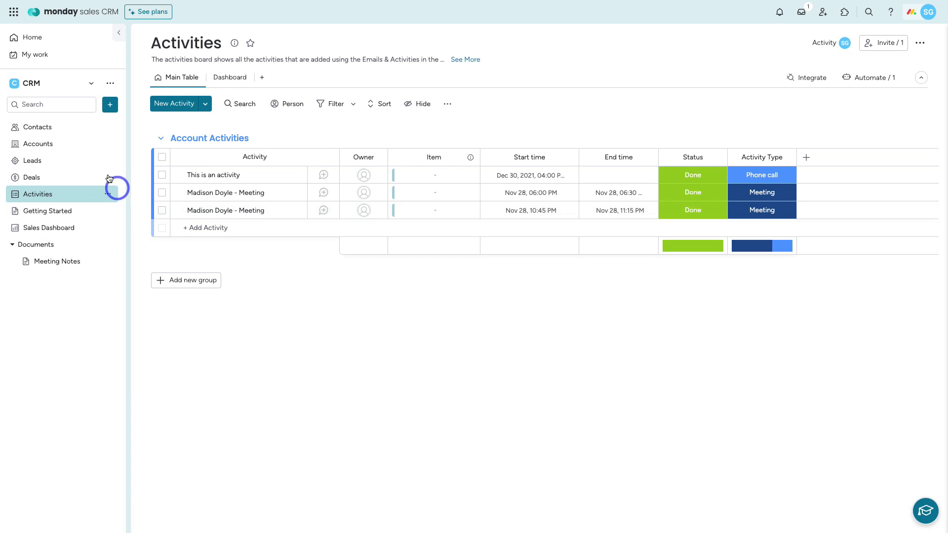
click(68, 129)
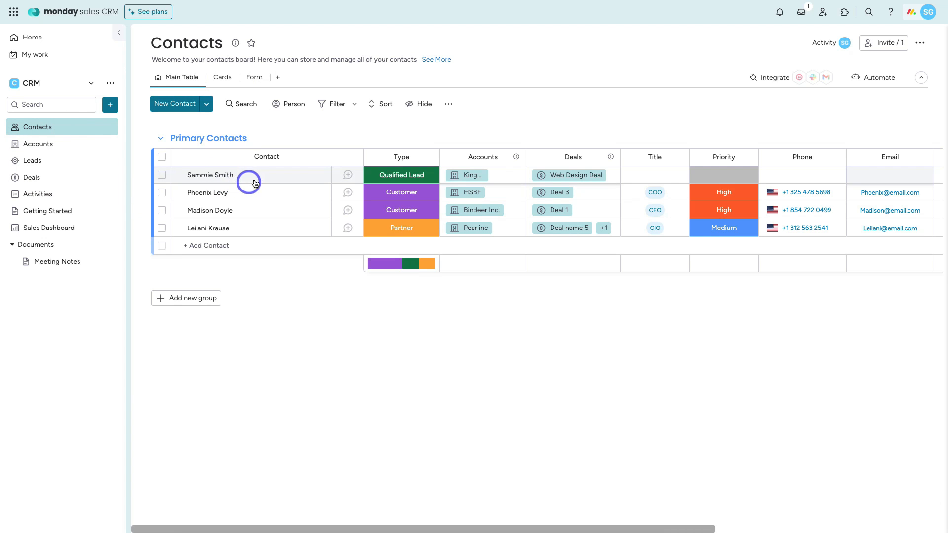
Step: Log a meeting noted 'Test' on the first contact, then check it on Activities
click(262, 178)
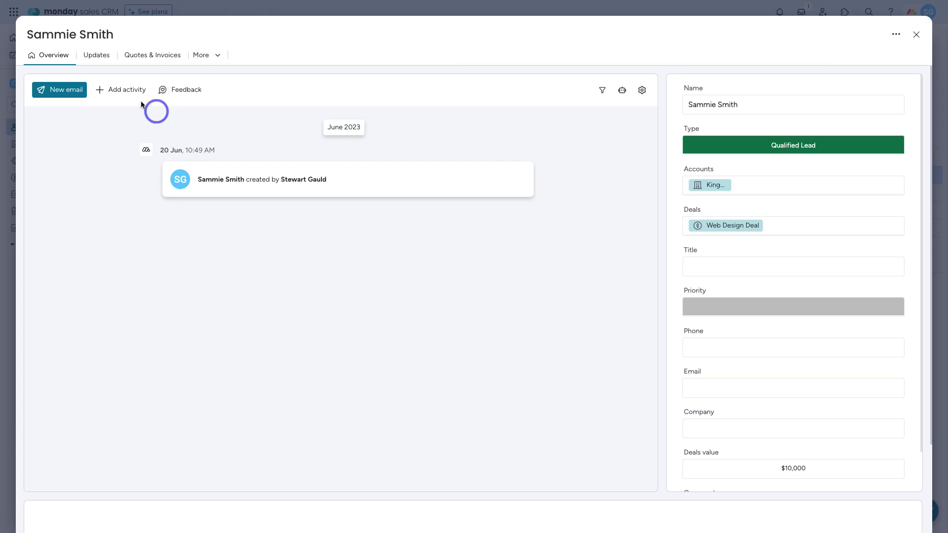
click(122, 93)
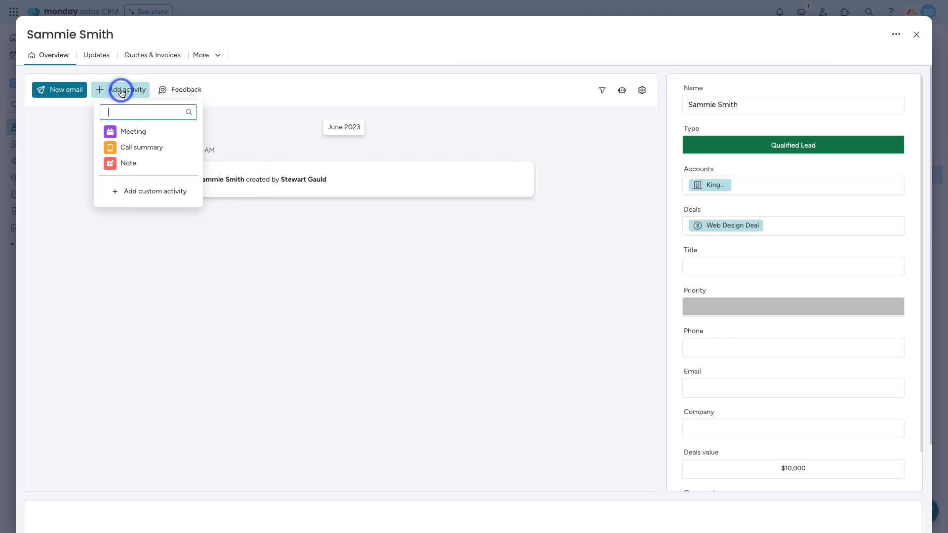
click(156, 132)
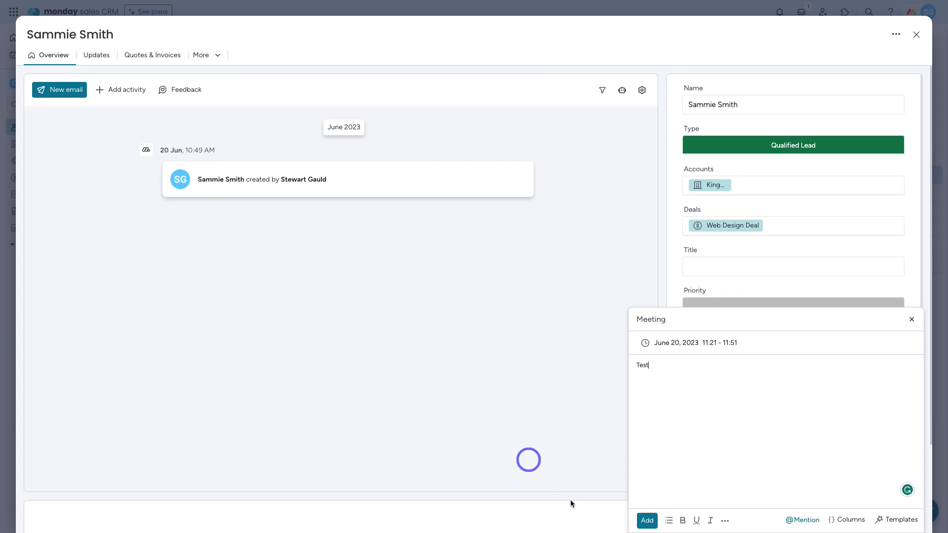
click(647, 520)
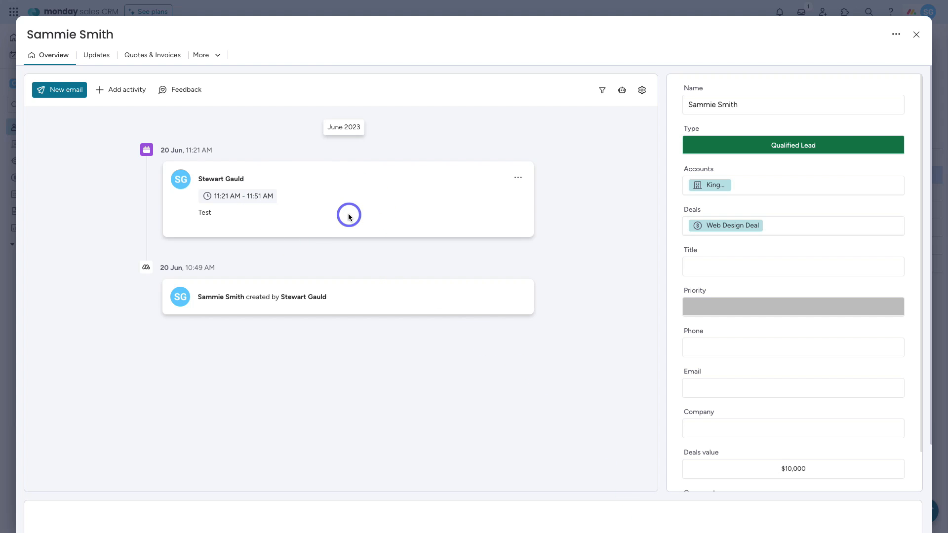
click(911, 38)
click(62, 196)
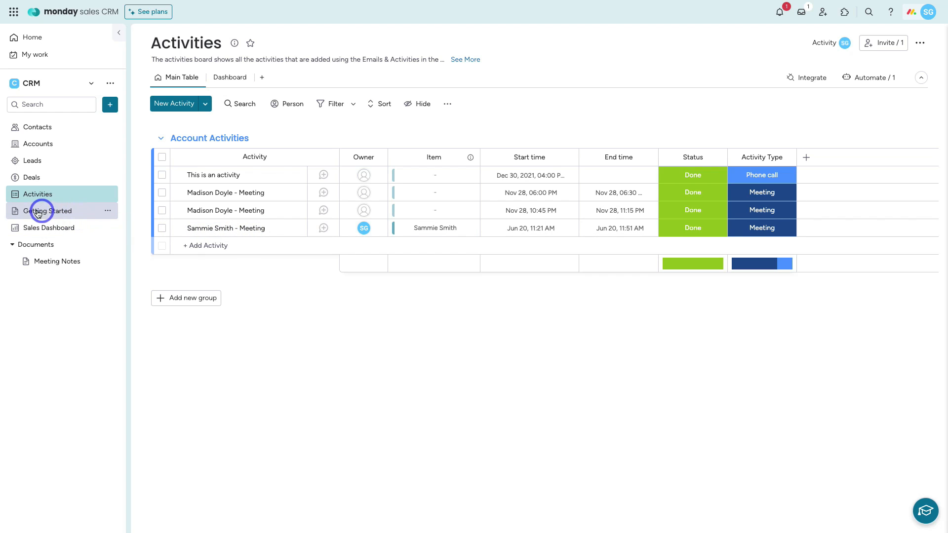
Step: Drag Getting Started into the Documents folder, placing it above Meeting Notes
click(67, 212)
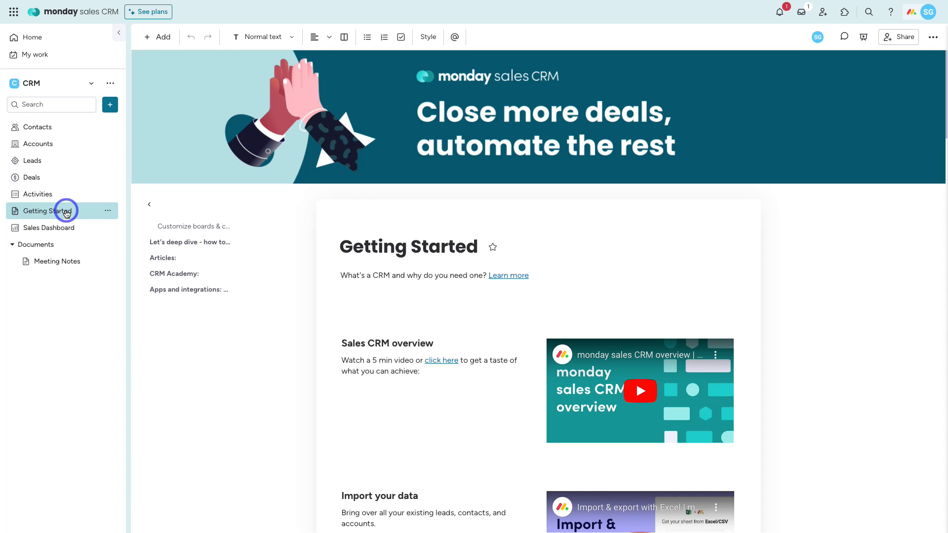
drag(54, 212, 80, 247)
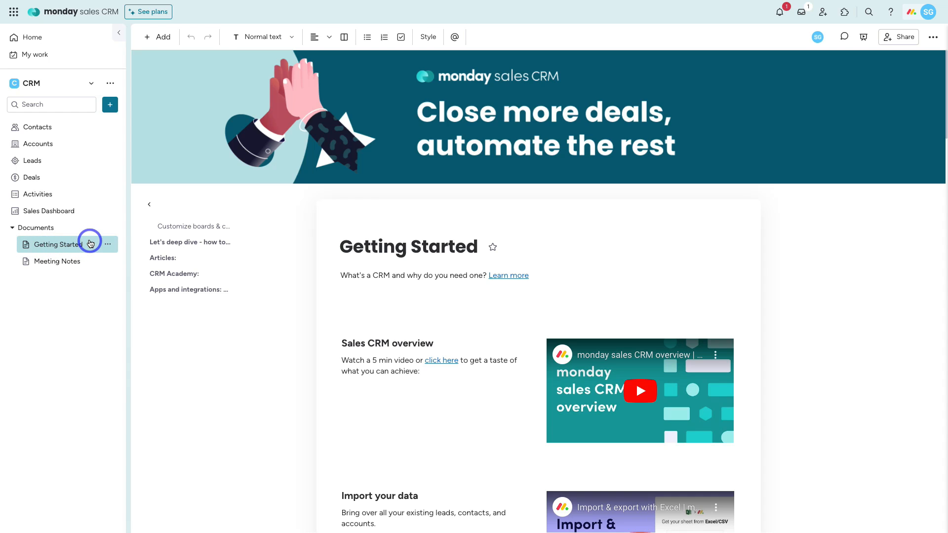
Step: Open the Sales Dashboard and inspect the Average Value of Won Deals function settings
click(80, 212)
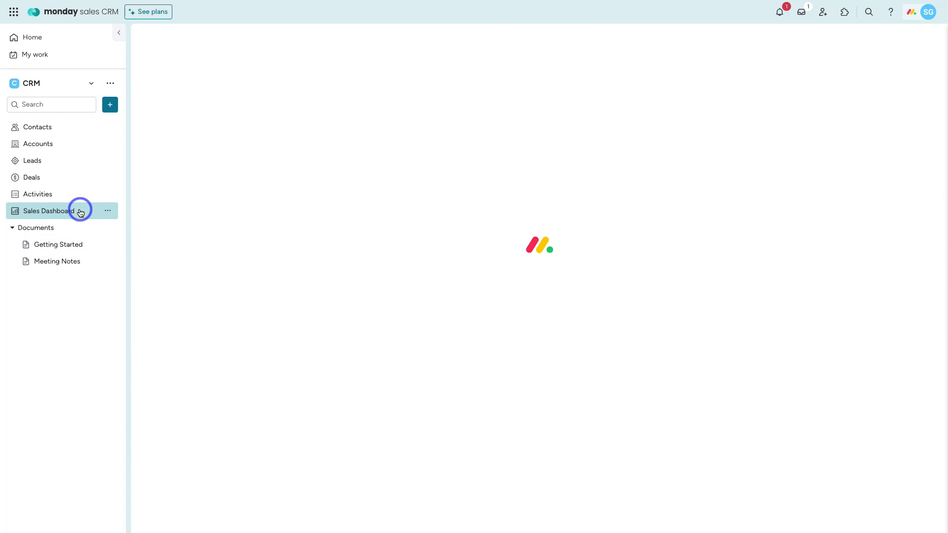
click(111, 105)
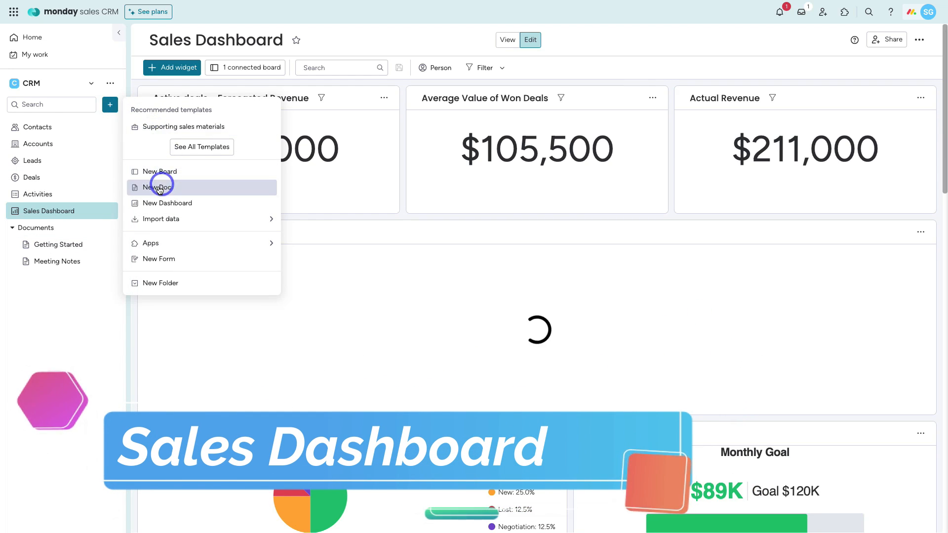
mouse_move(138, 243)
click(79, 289)
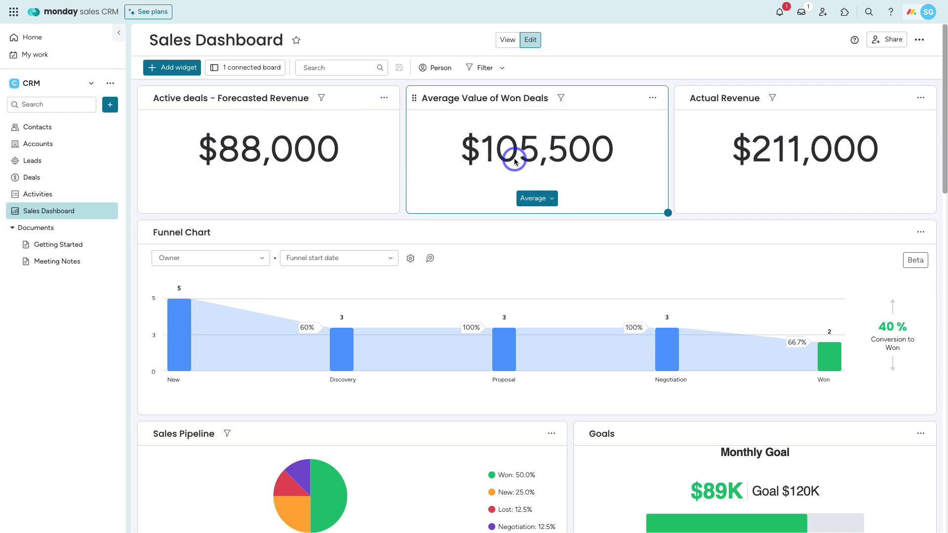
click(550, 199)
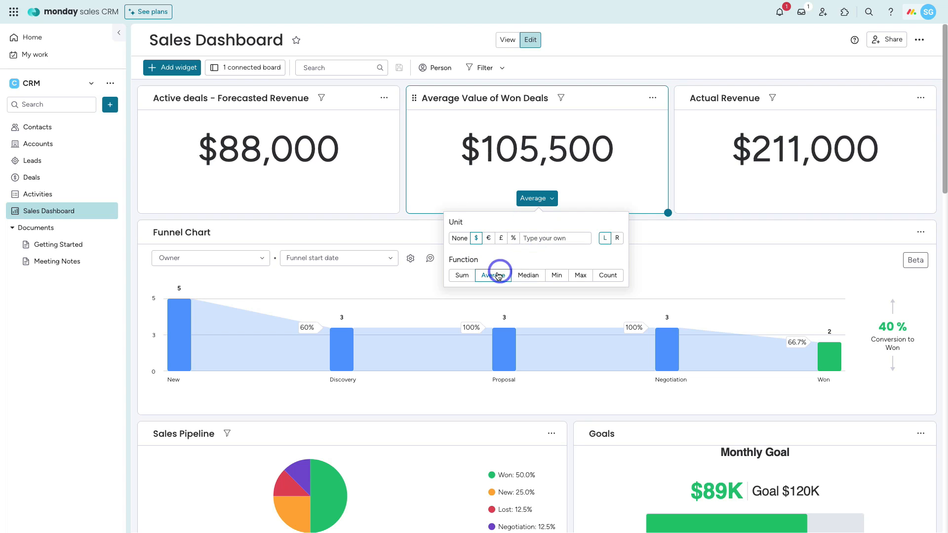
click(463, 192)
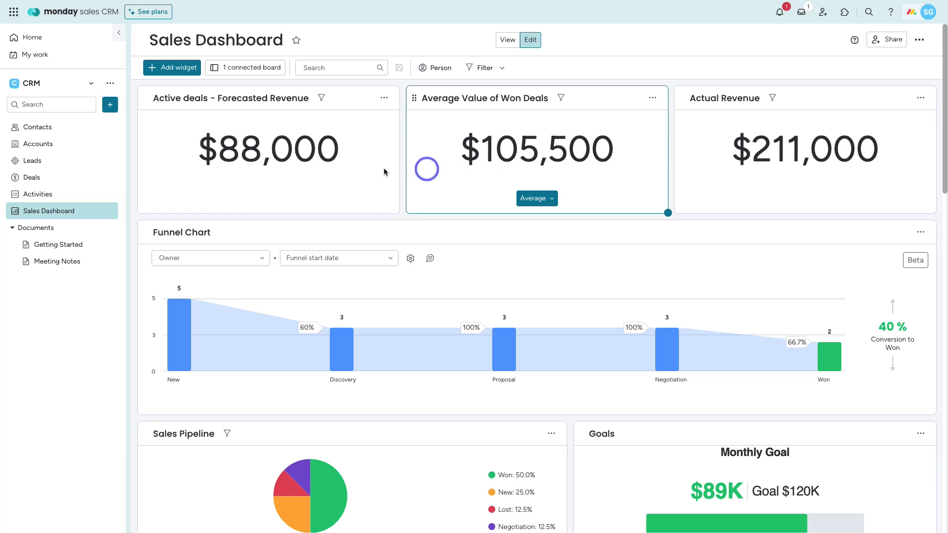
click(61, 179)
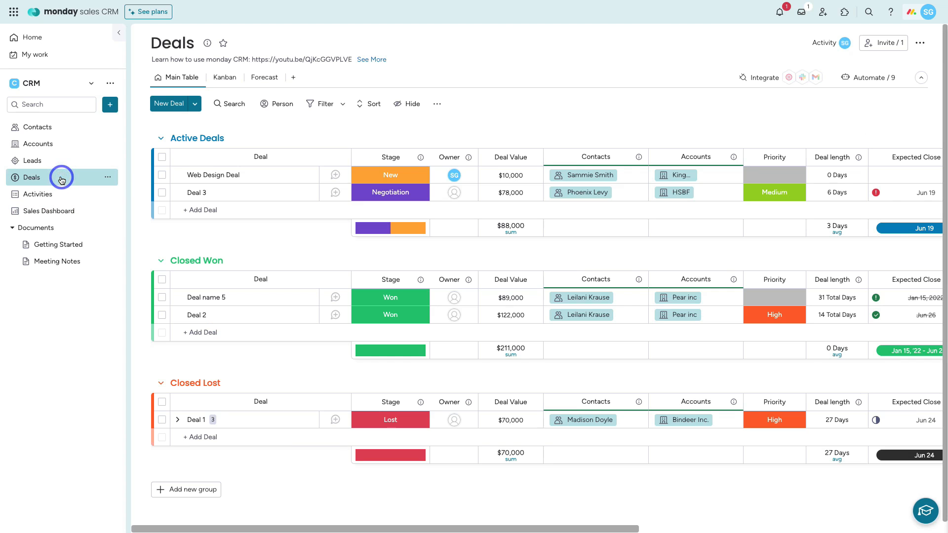
click(503, 297)
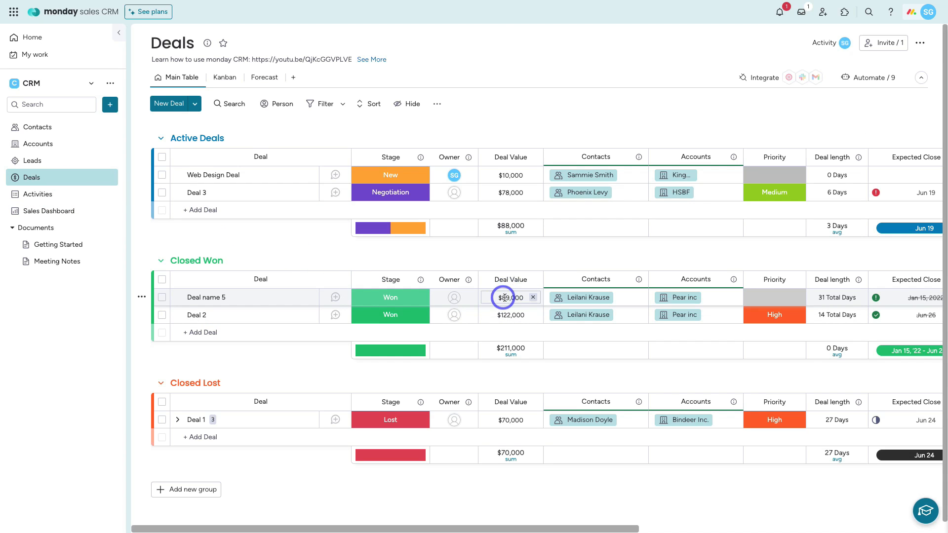
click(505, 347)
click(515, 348)
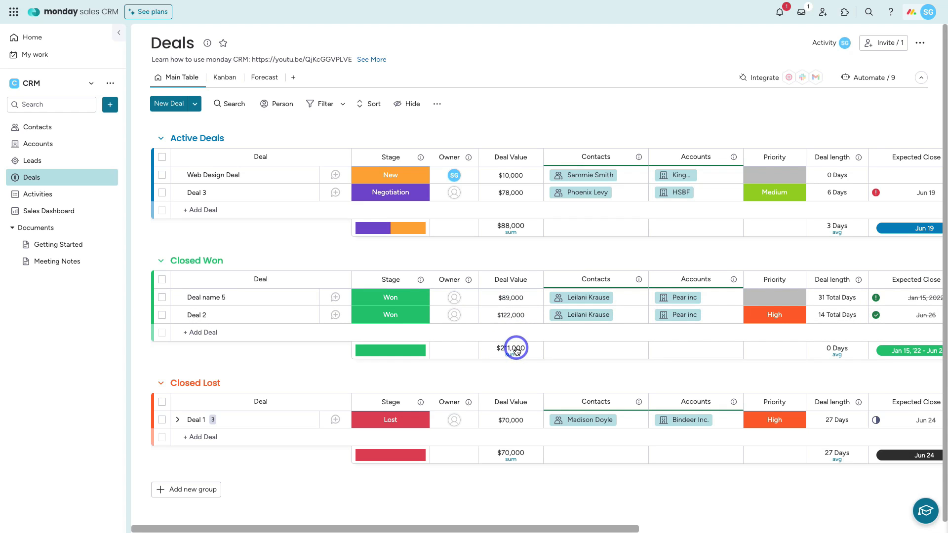
click(515, 315)
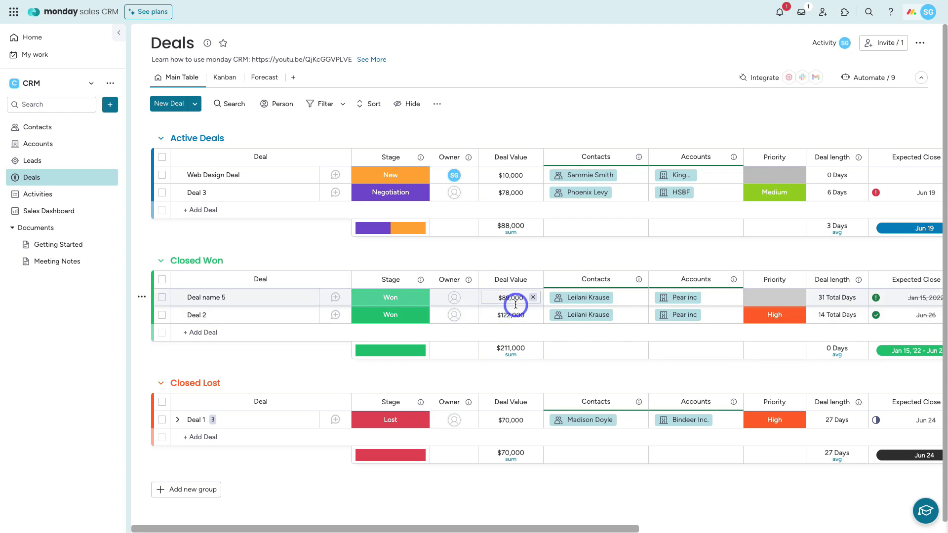
click(54, 211)
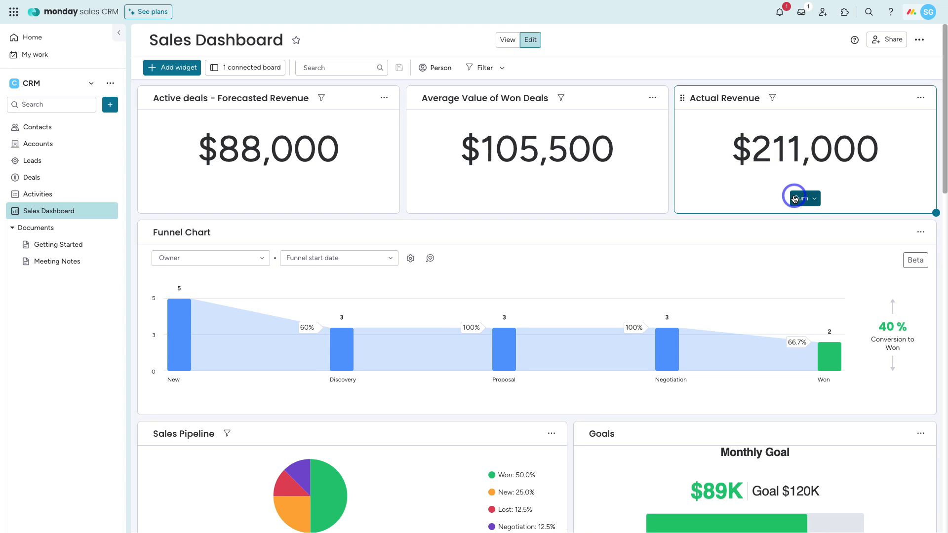
click(922, 98)
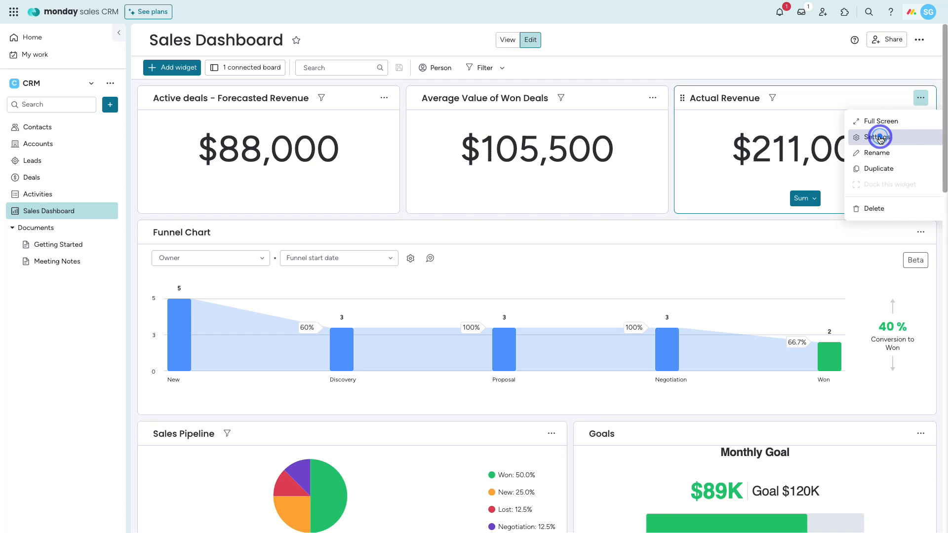
click(881, 139)
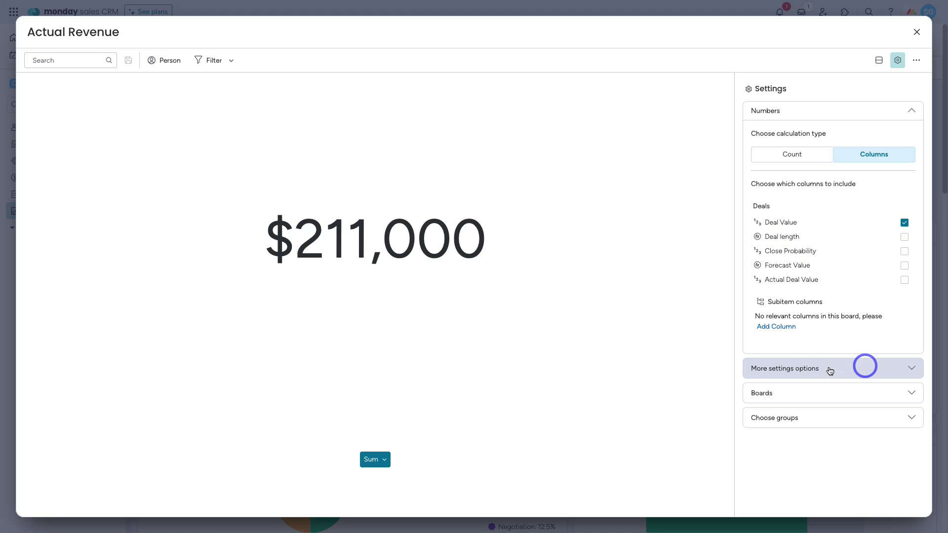
click(879, 373)
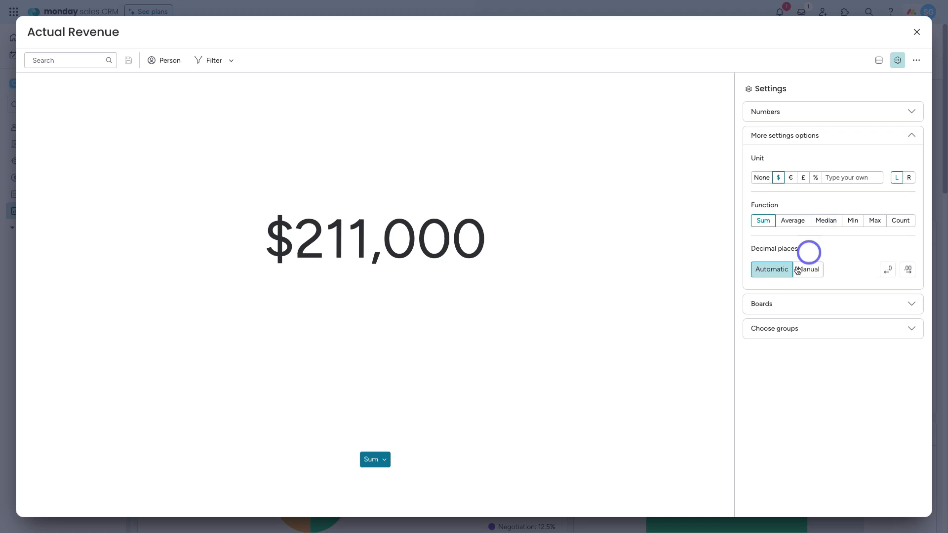
click(859, 303)
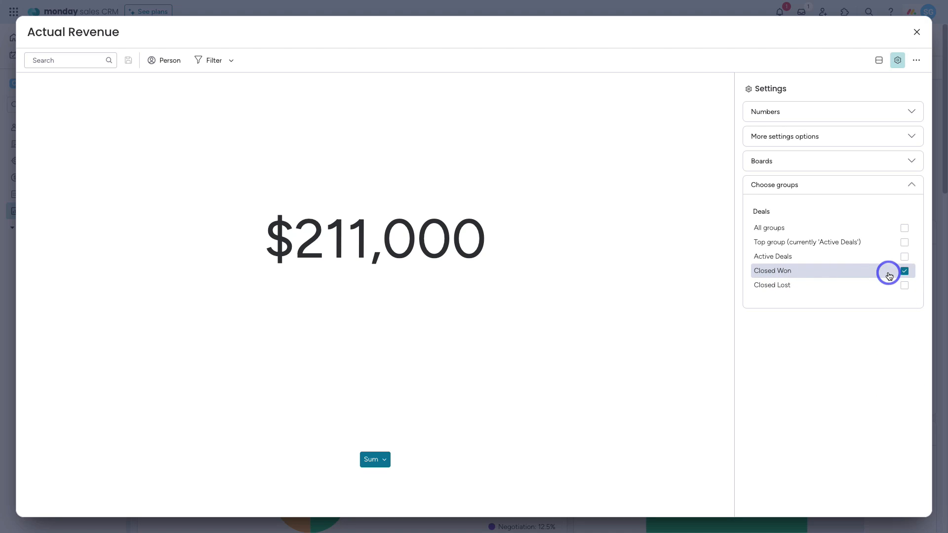
click(916, 33)
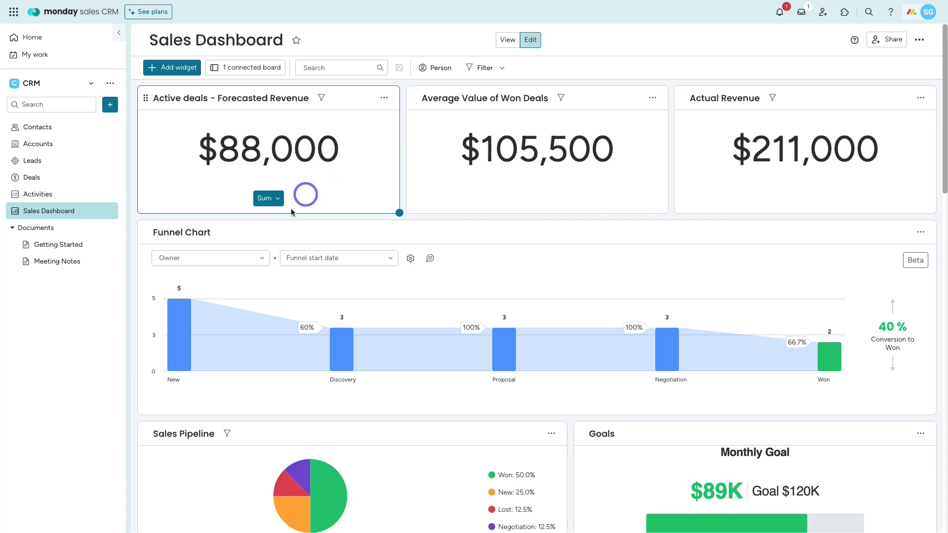
scroll(381, 246, down, 2)
scroll(380, 246, down, 2)
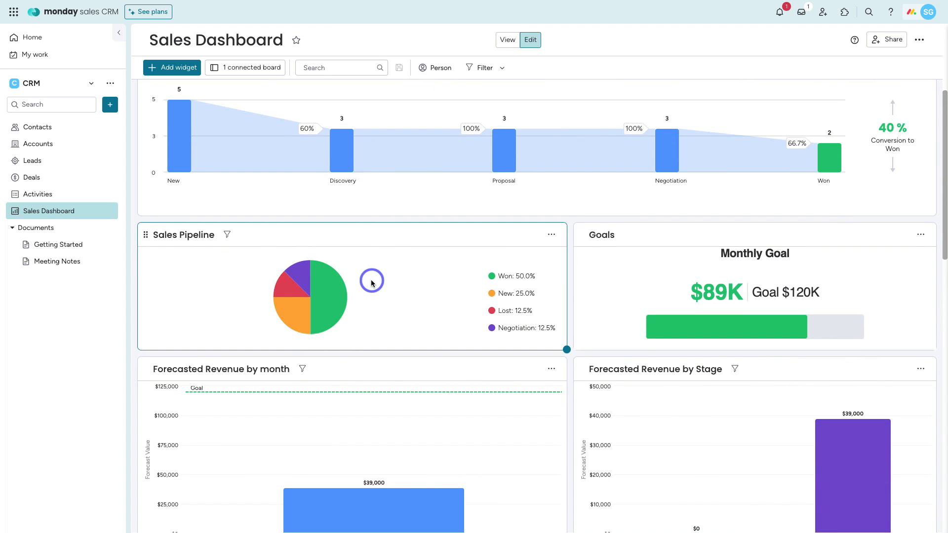
scroll(612, 271, down, 3)
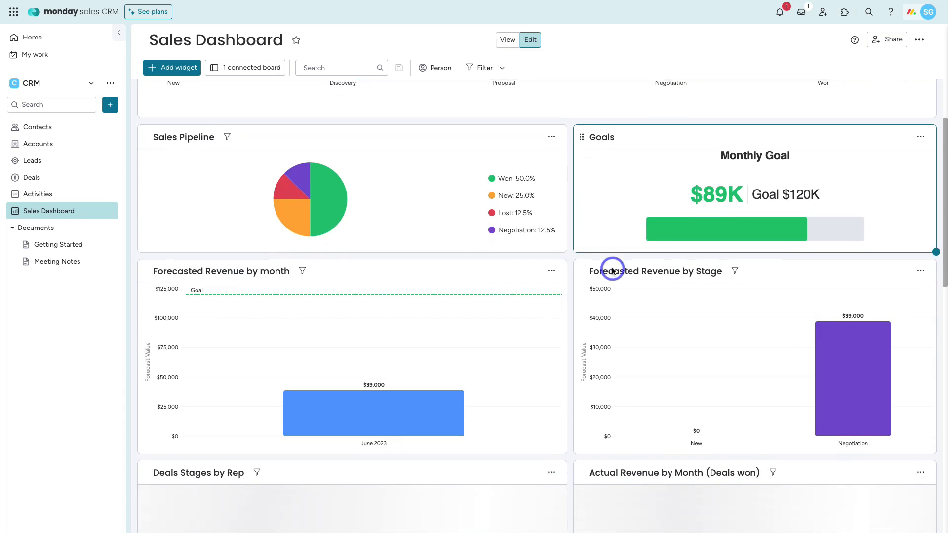
scroll(678, 290, down, 1)
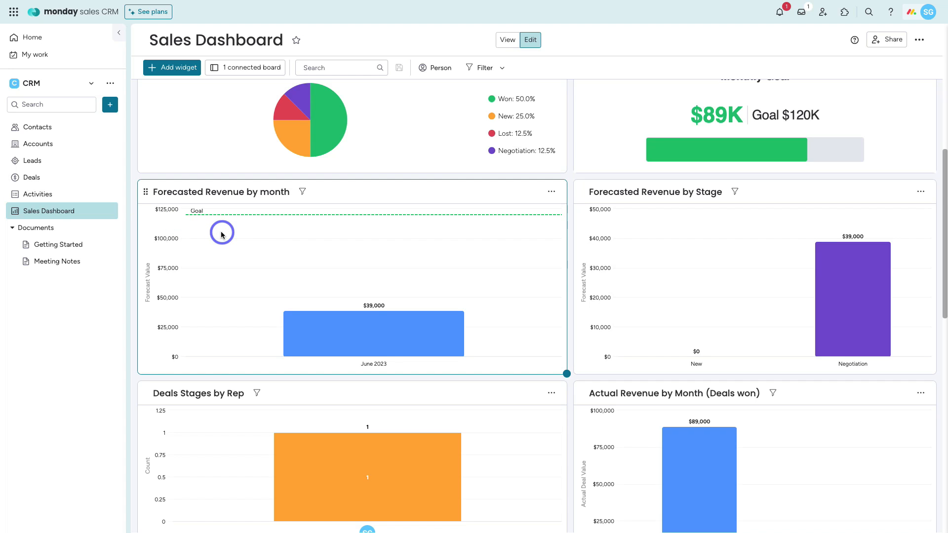
scroll(221, 234, down, 5)
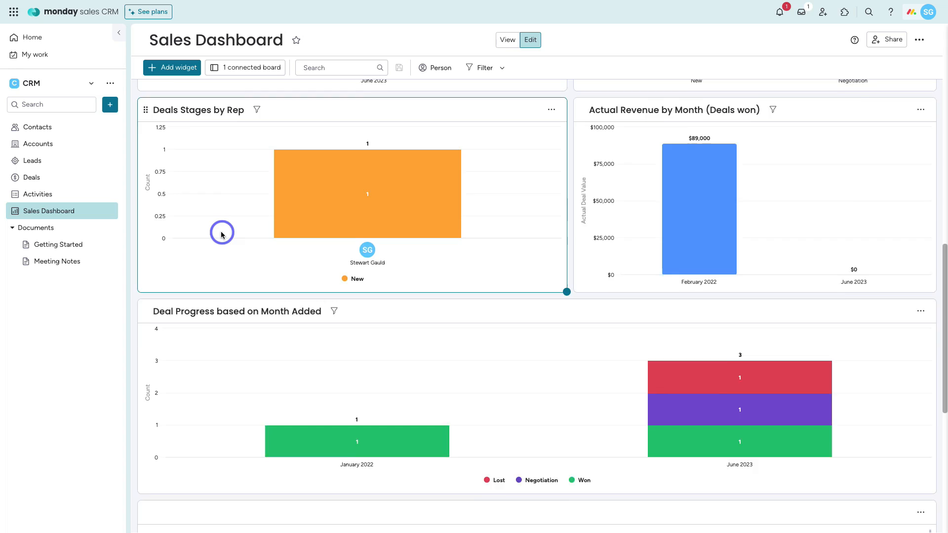
scroll(221, 234, up, 12)
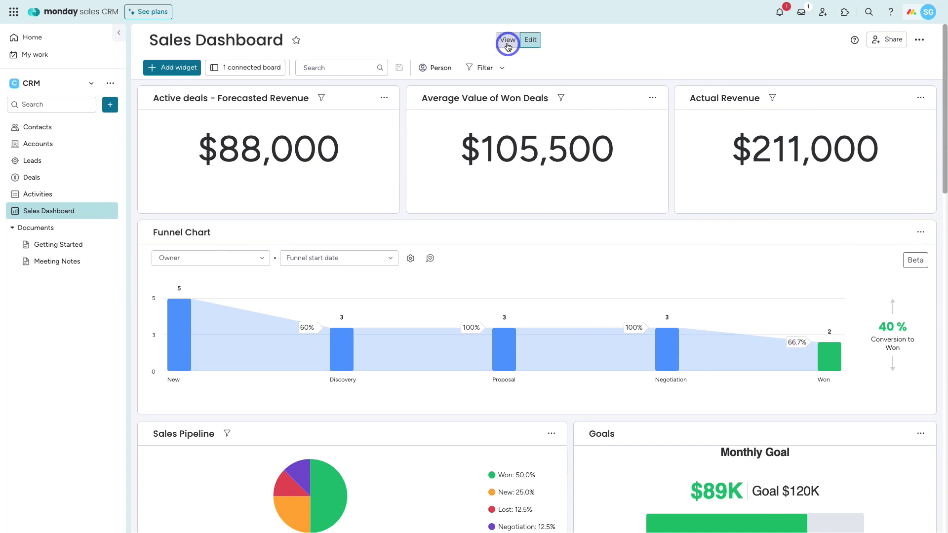
Step: Toggle the dashboard to View and back to Edit, then show the Add widget choices
click(507, 42)
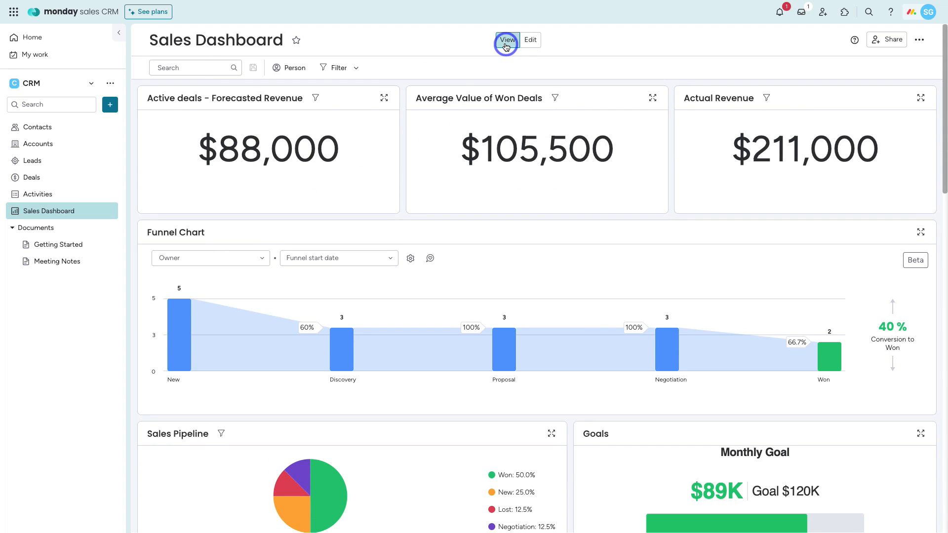
click(527, 40)
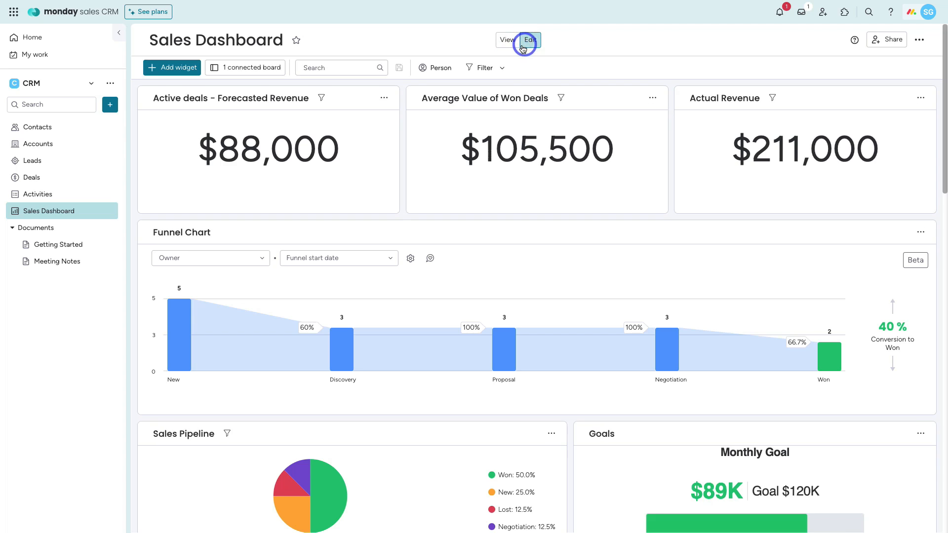
click(176, 68)
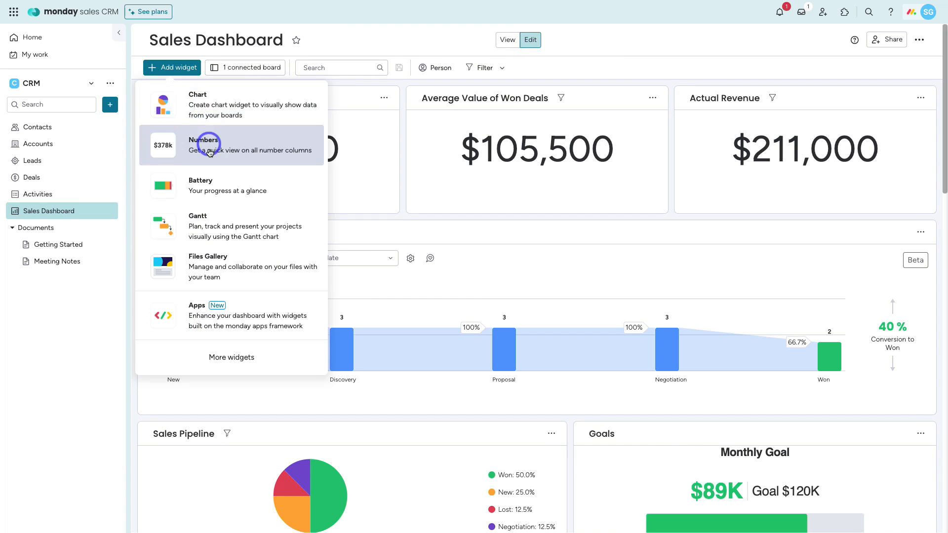
Step: Add a Chart widget and set its chart type to Pie in the widget settings
click(212, 99)
click(213, 217)
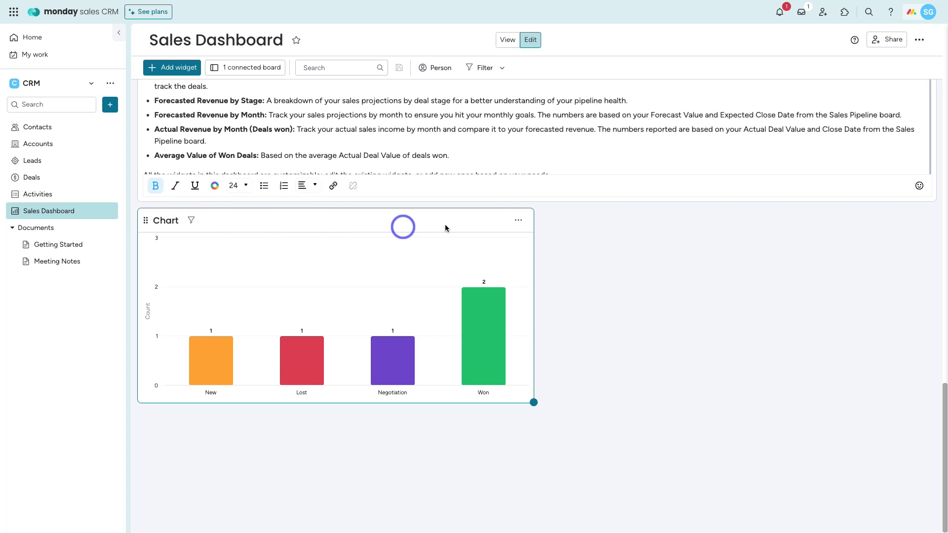
click(518, 220)
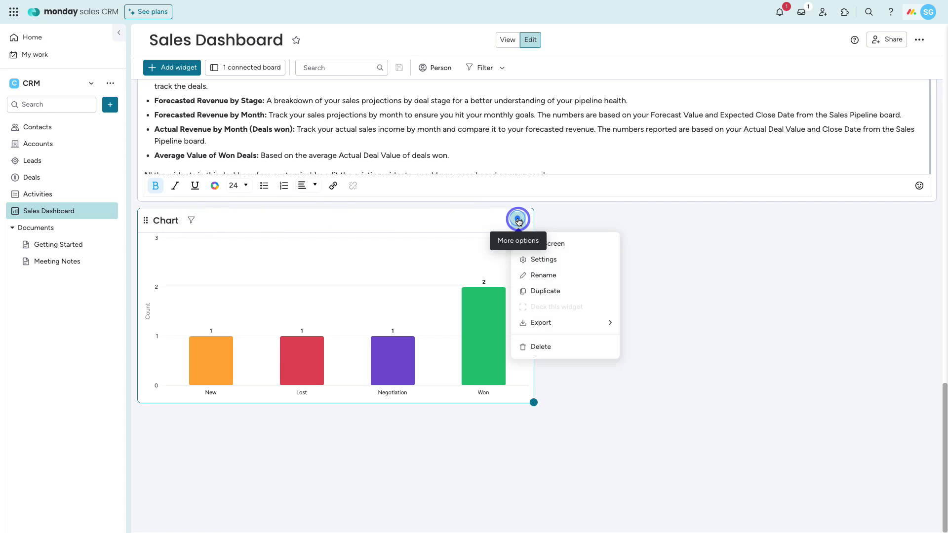
click(561, 258)
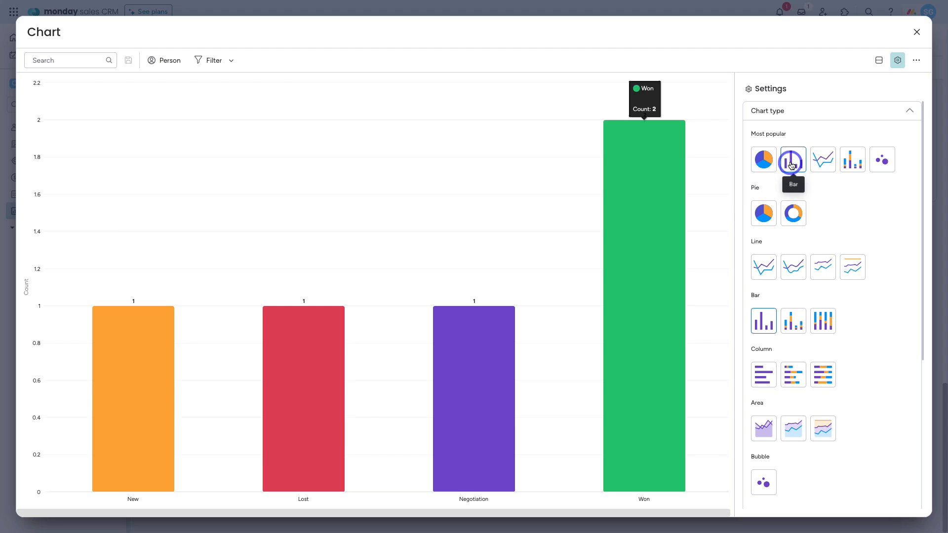
click(767, 163)
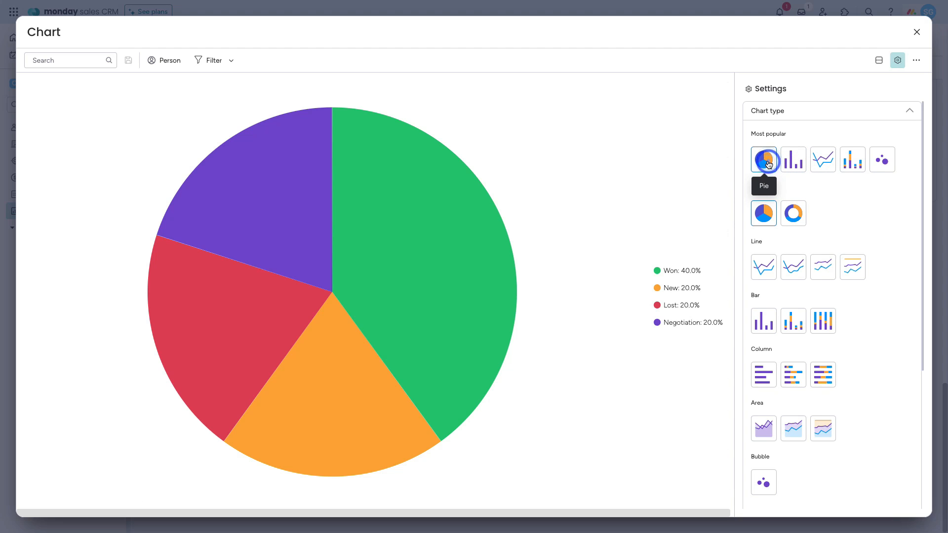
scroll(768, 165, down, 5)
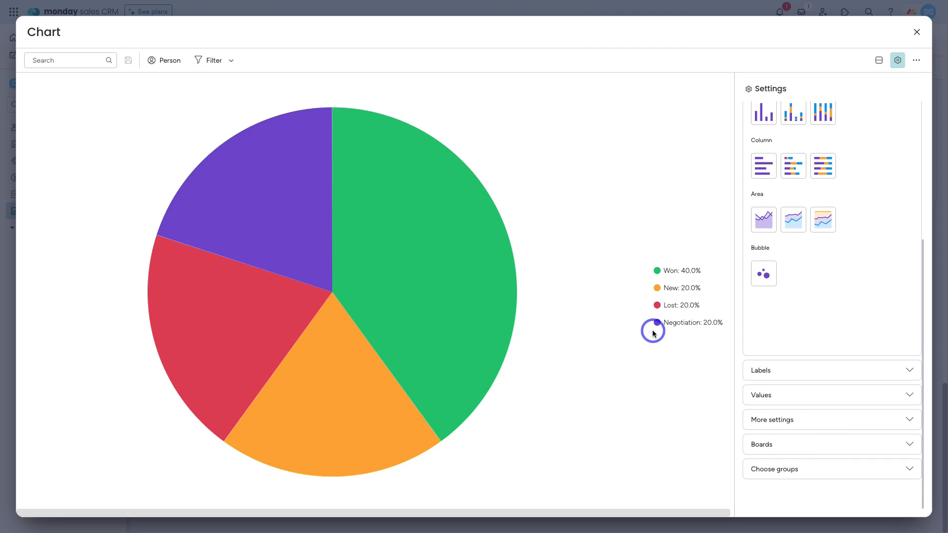
click(916, 31)
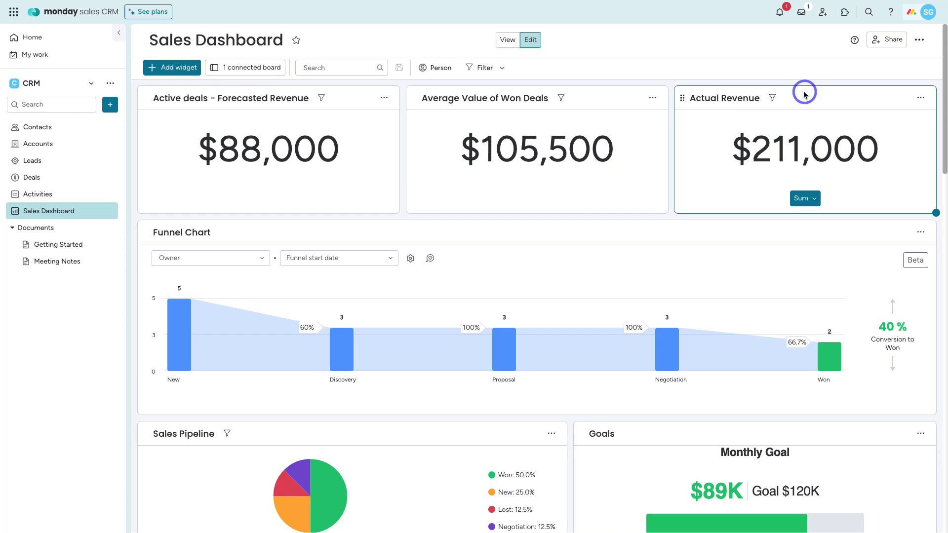
Step: Move Actual Revenue to the top-row middle and Average Value of Won Deals to the top-right, then check the dashboard options menu
drag(684, 102, 420, 144)
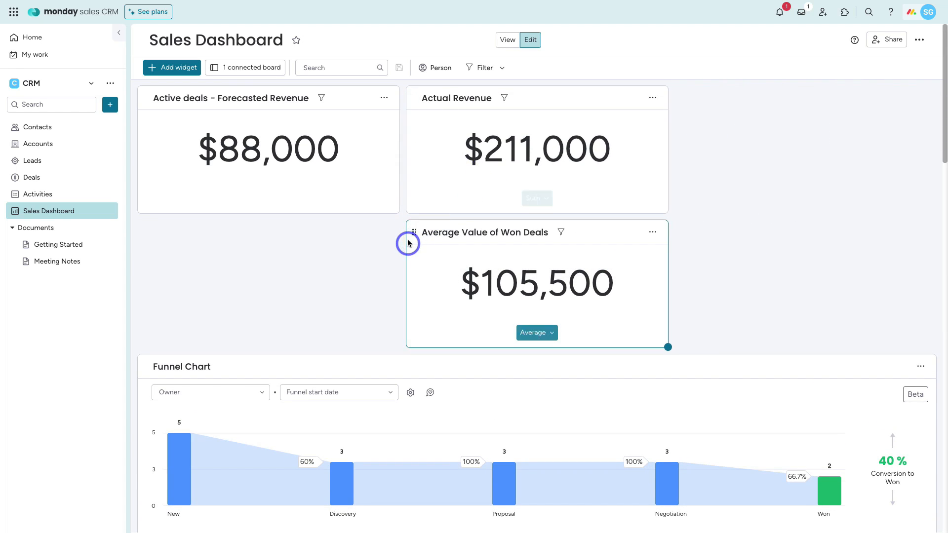
drag(414, 233, 726, 114)
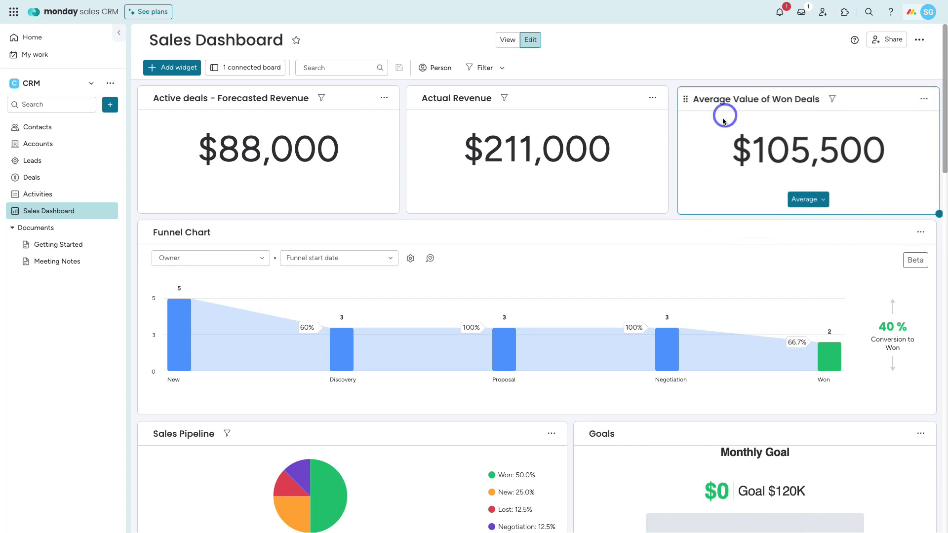
click(921, 43)
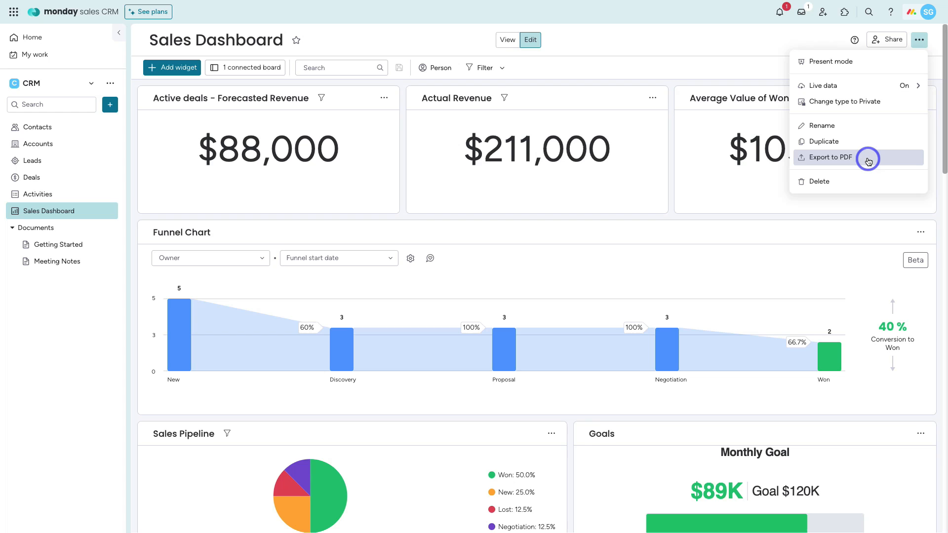
click(733, 51)
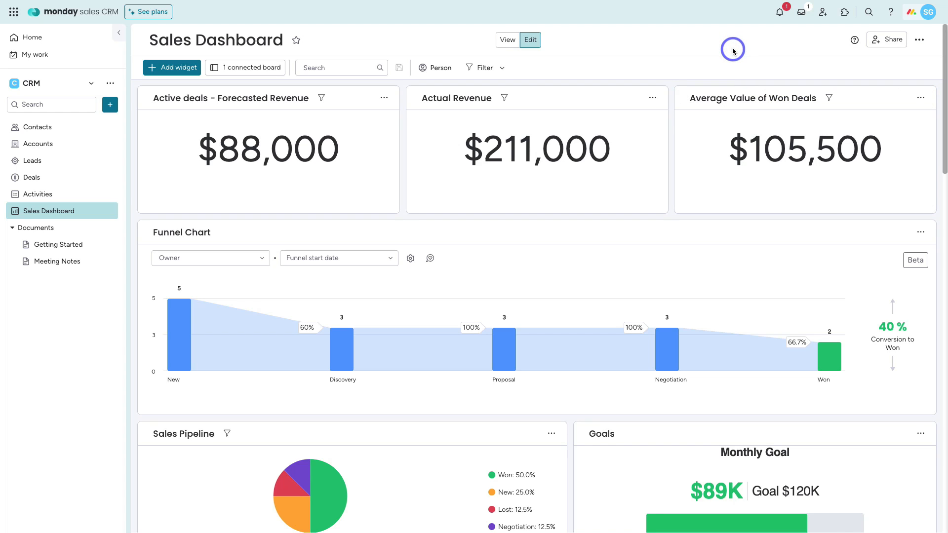